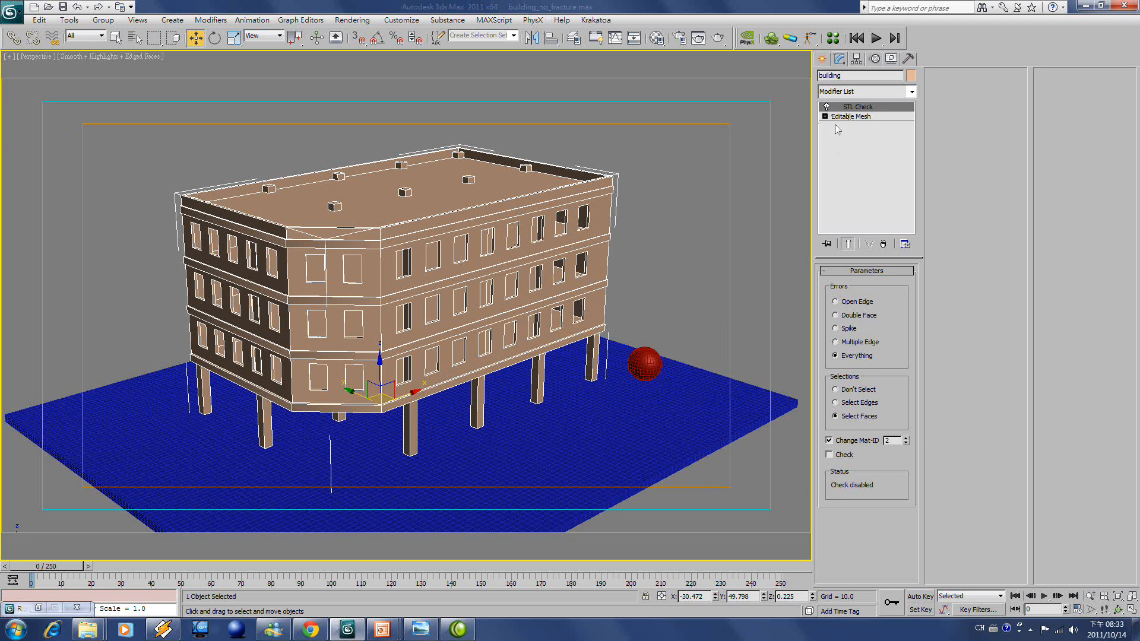
Enable the STL Check modifier's error check on the building mesh
click(830, 455)
middle_drag(657, 455, 683, 450)
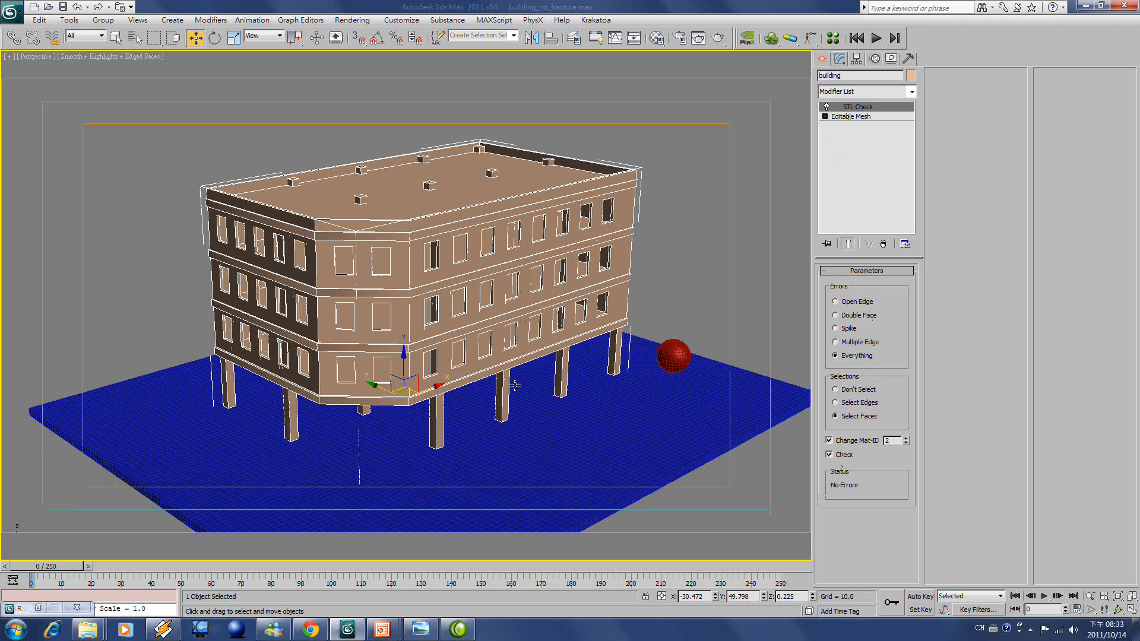
alt+middle_drag(516, 386, 592, 388)
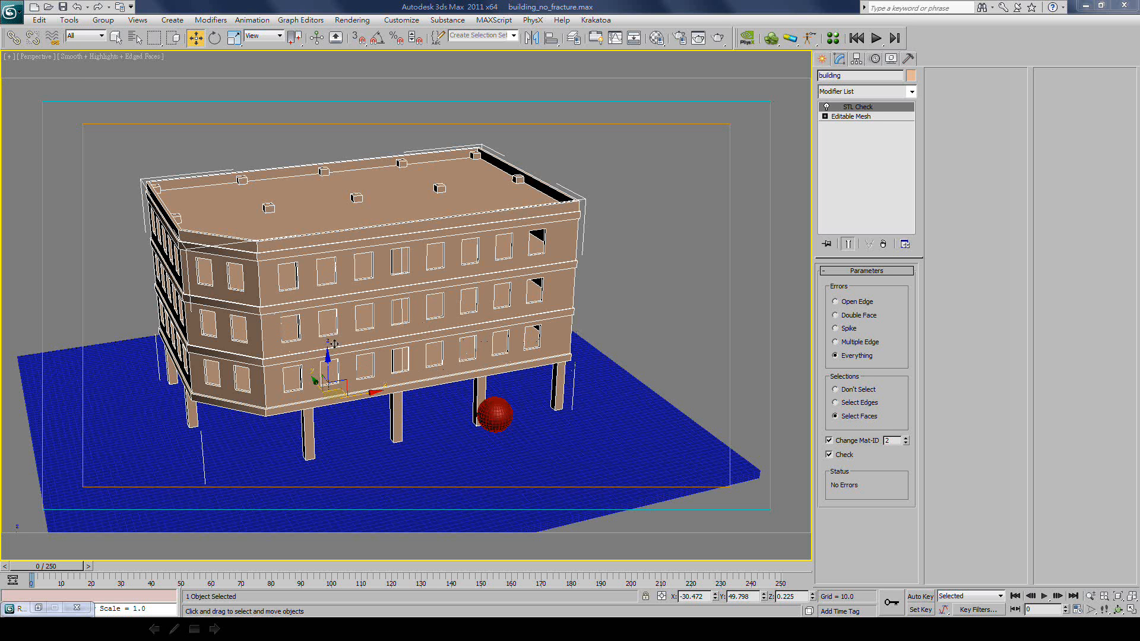
Create a box beside the building, about 294 long, 764 wide and 457 high
middle_drag(459, 356, 302, 370)
click(822, 59)
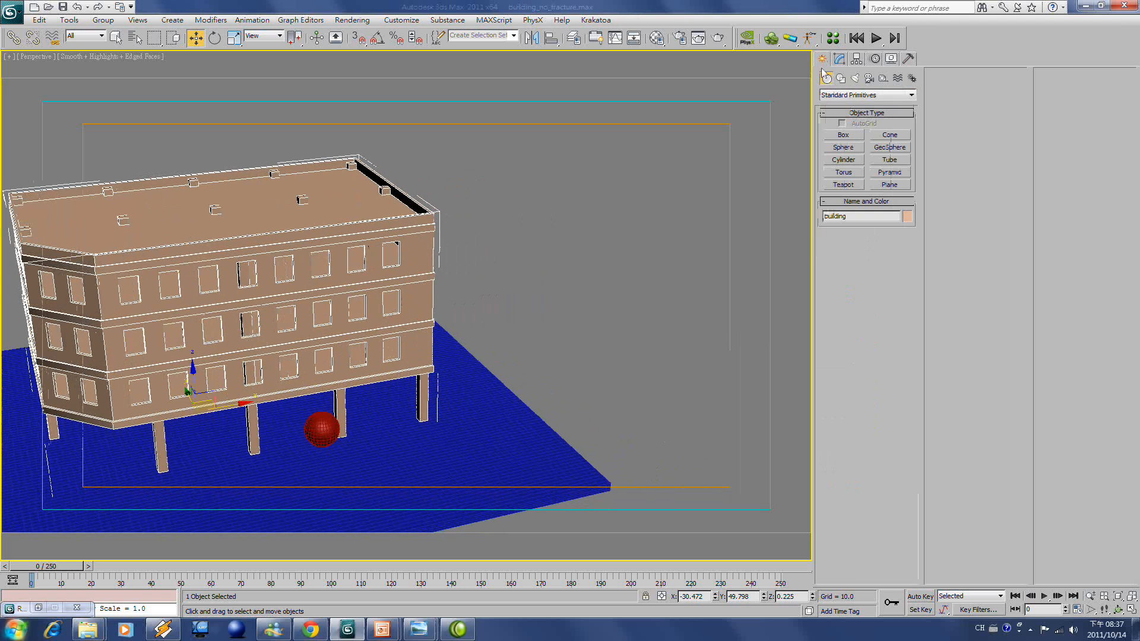
click(844, 135)
middle_drag(558, 336, 434, 335)
drag(434, 335, 772, 344)
click(750, 156)
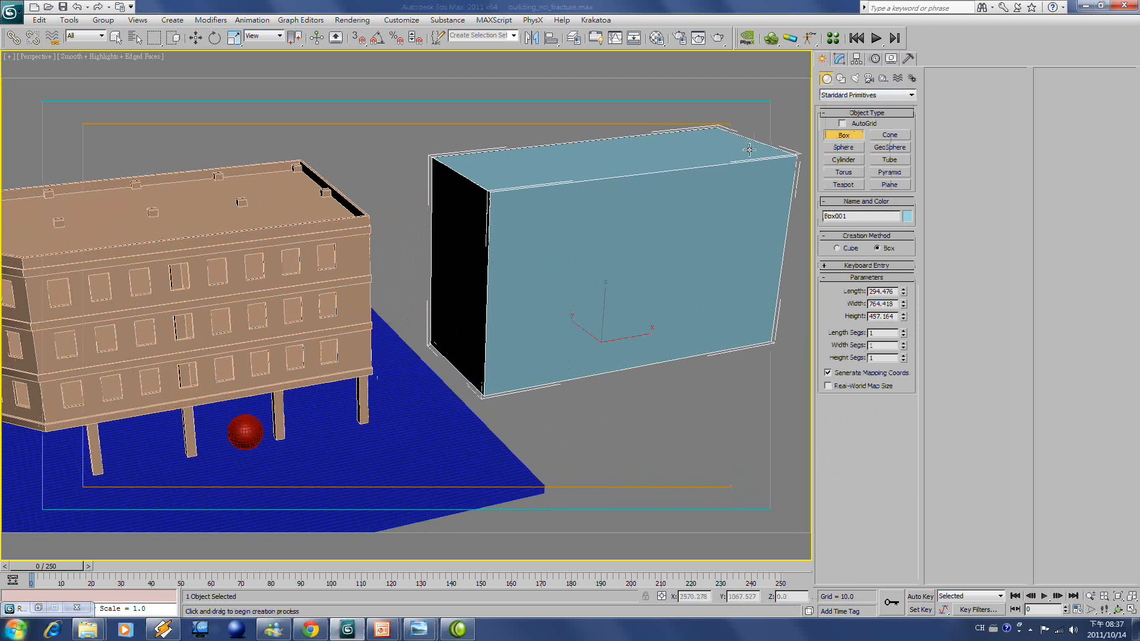
key(w)
Add a volumeBreaker modifier to the new box
middle_drag(682, 437, 656, 451)
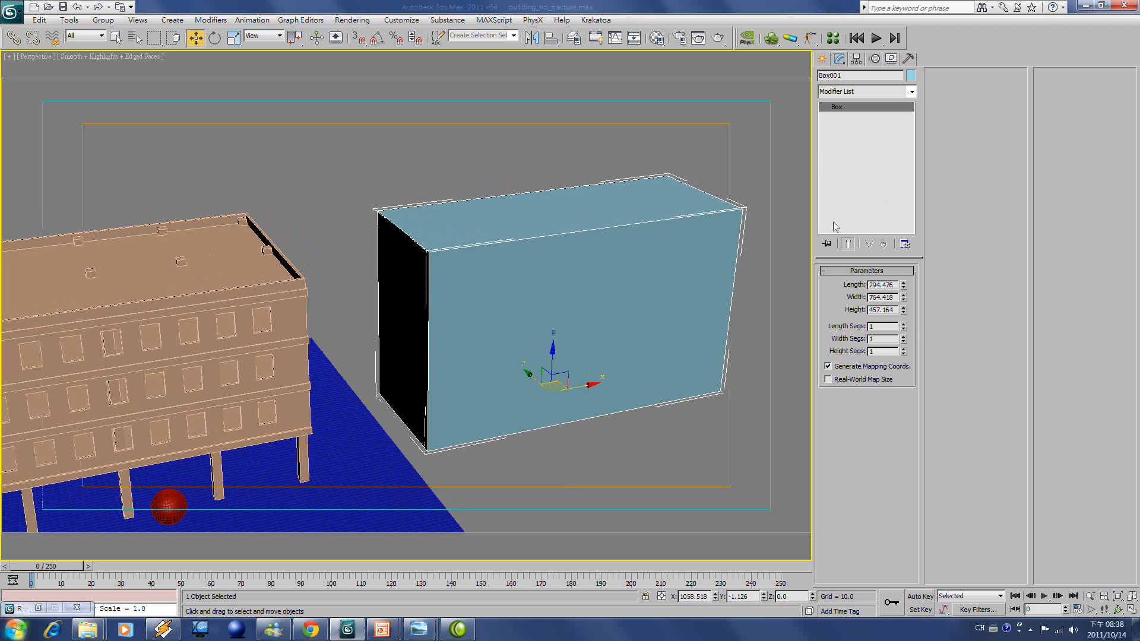
click(912, 92)
key(v)
key(v)
key(v)
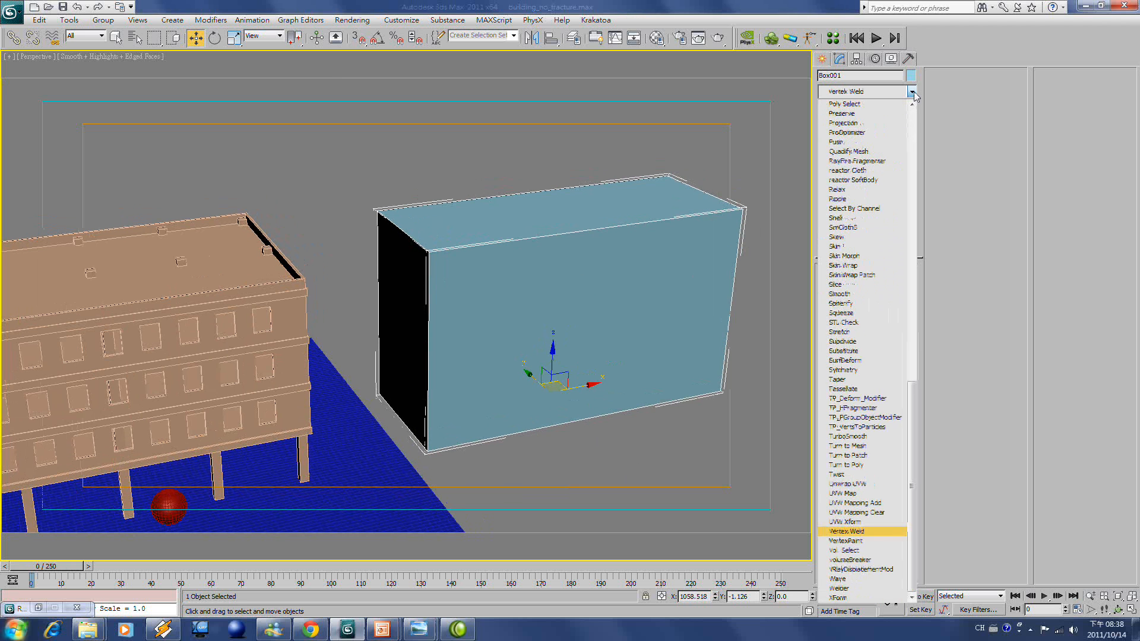
click(876, 562)
middle_drag(720, 504, 699, 447)
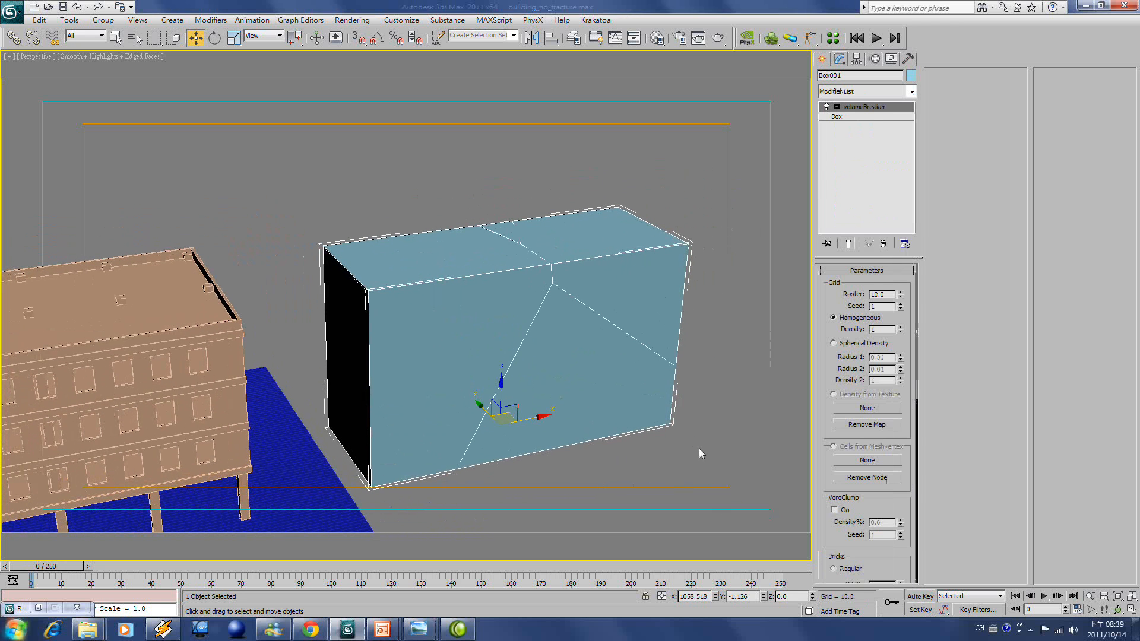
Set the volumeBreaker's homogeneous density to 500, then switch the fracture distribution to Spherical Density
double_click(890, 295)
double_click(884, 330)
double_click(891, 294)
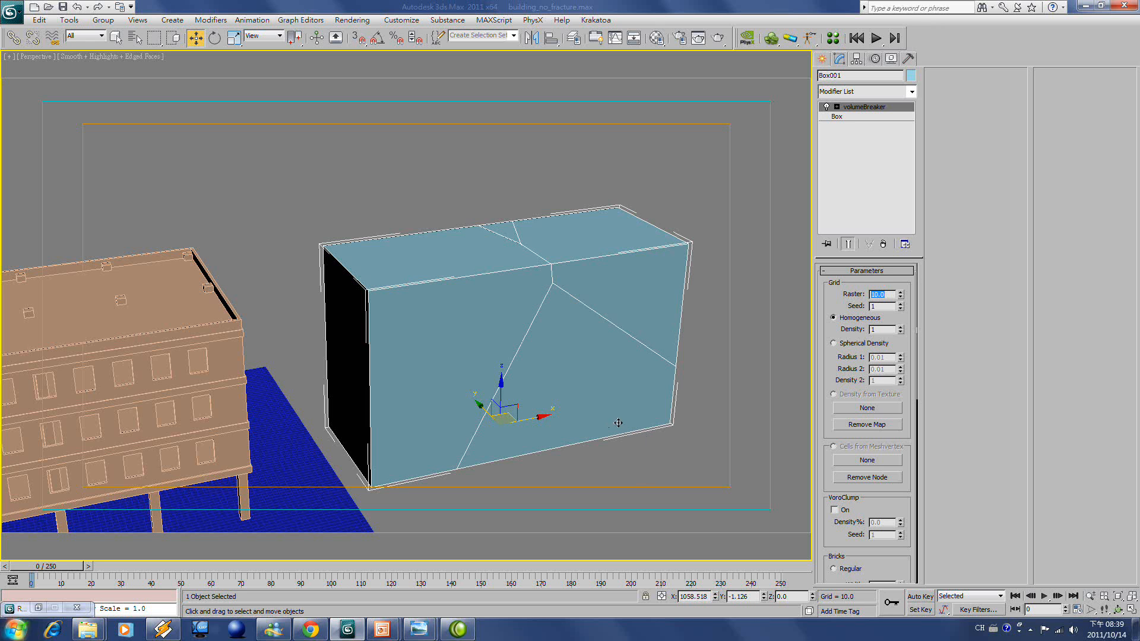
double_click(883, 330)
text(500)
key(Return)
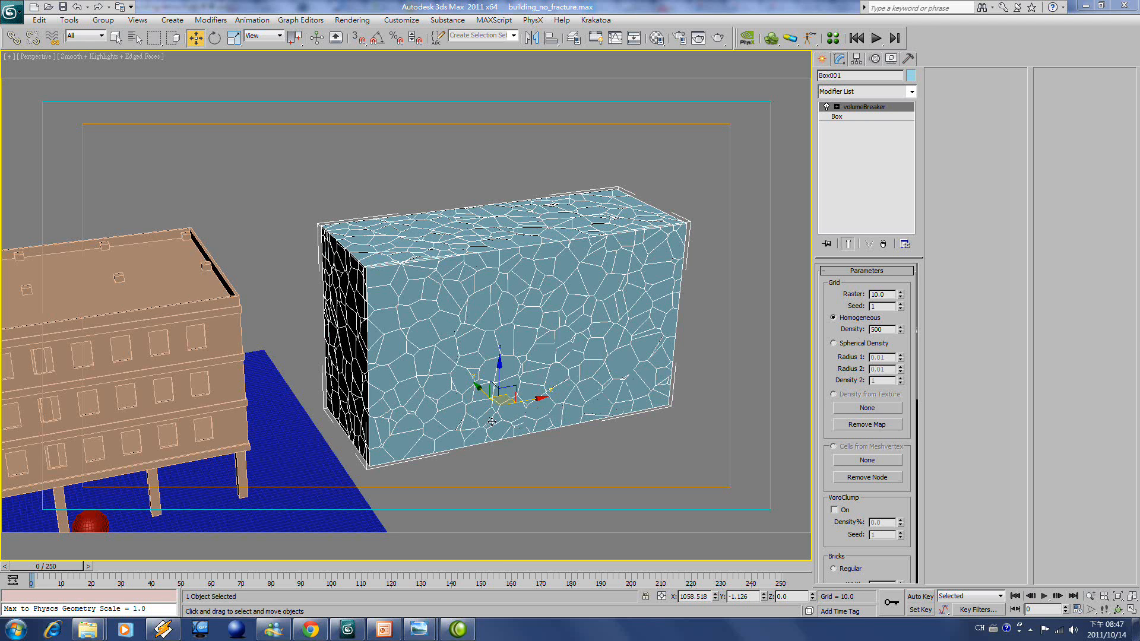
click(848, 350)
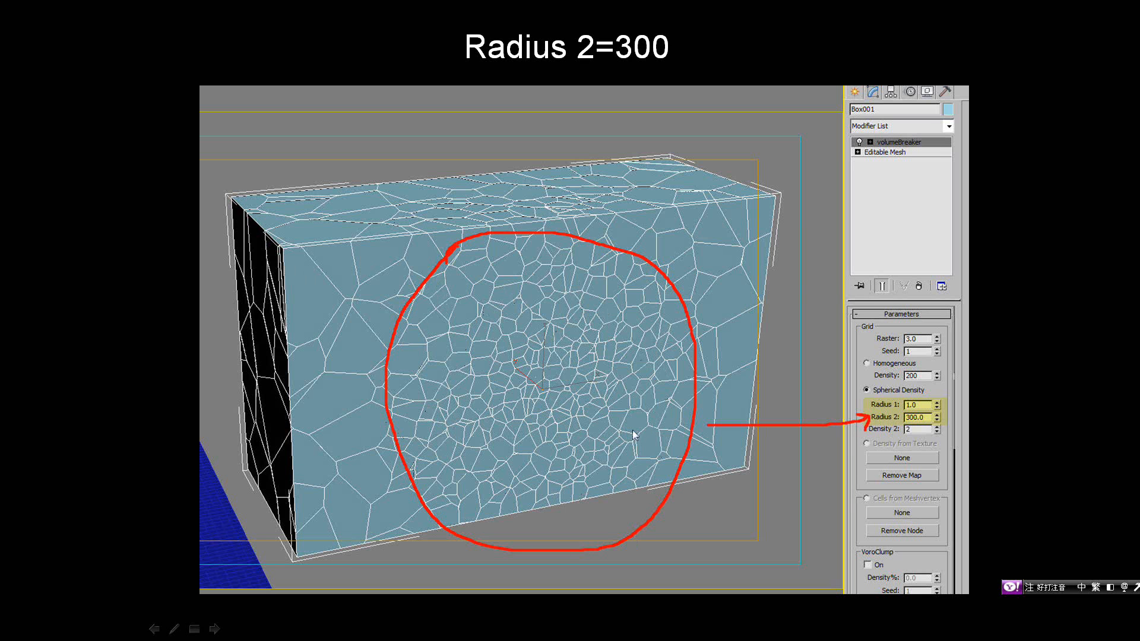
click(656, 441)
click(657, 440)
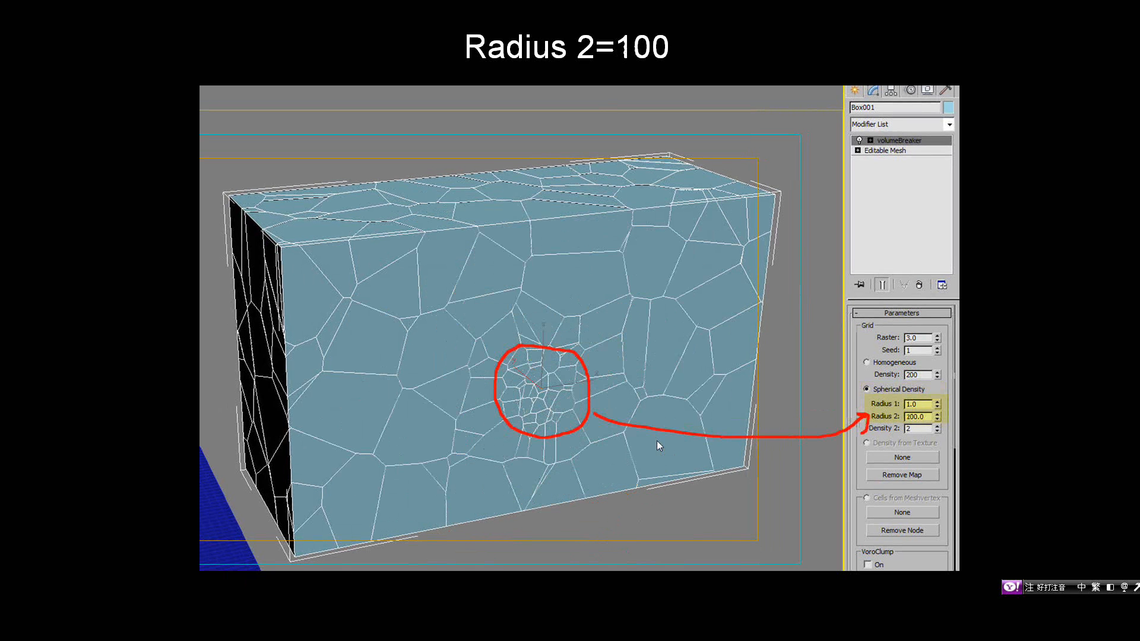
click(554, 414)
click(558, 415)
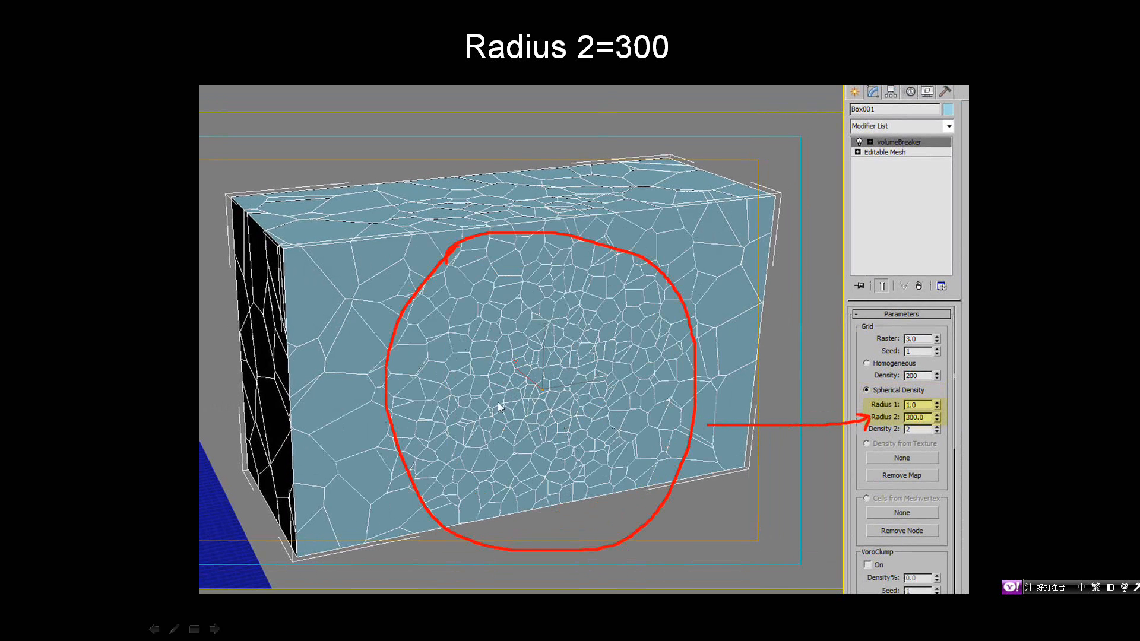
click(547, 406)
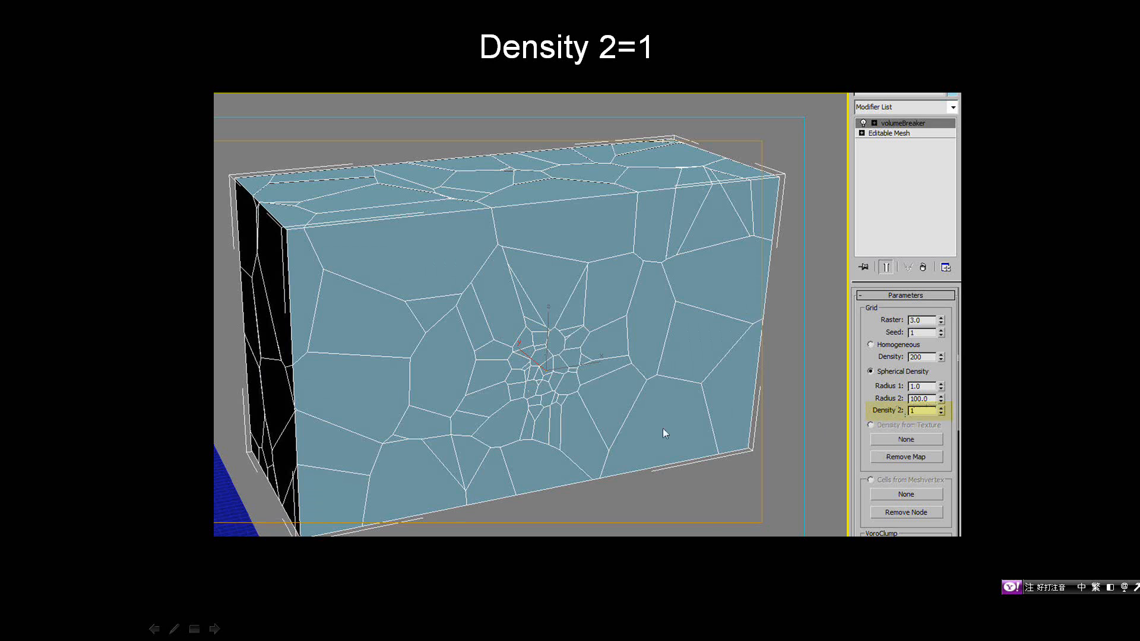
click(713, 456)
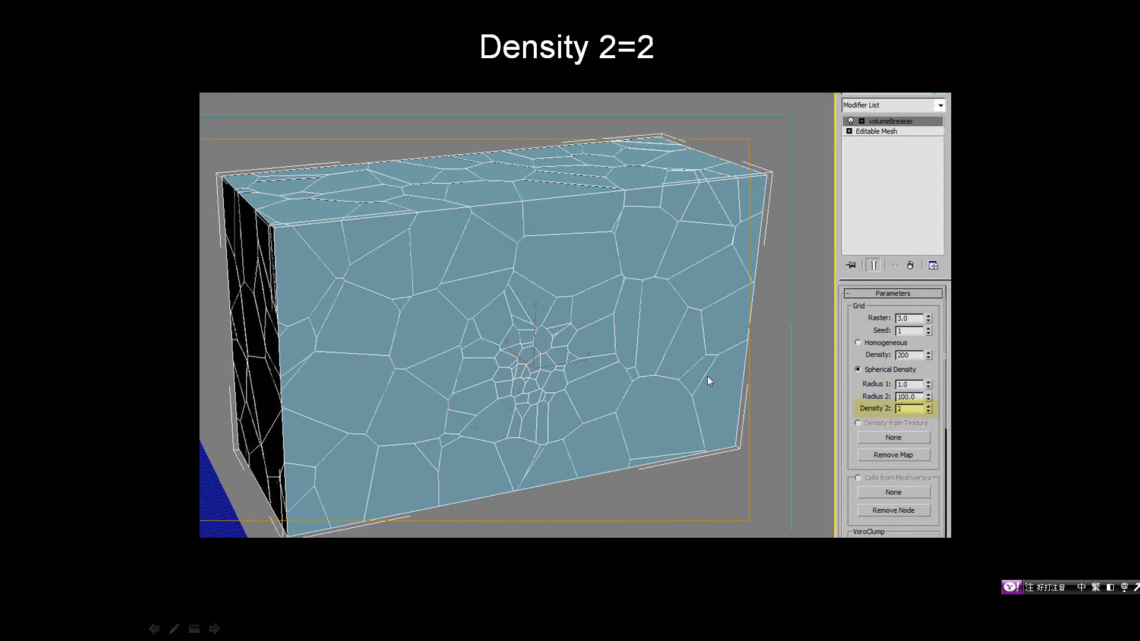
click(765, 404)
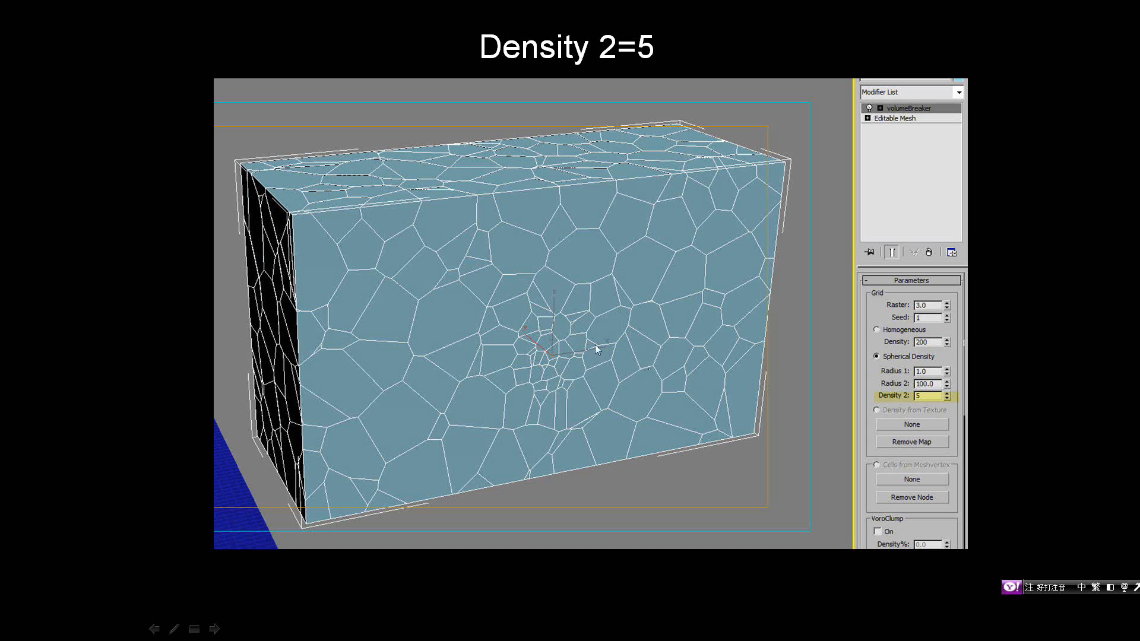
scroll(666, 373, up, 2)
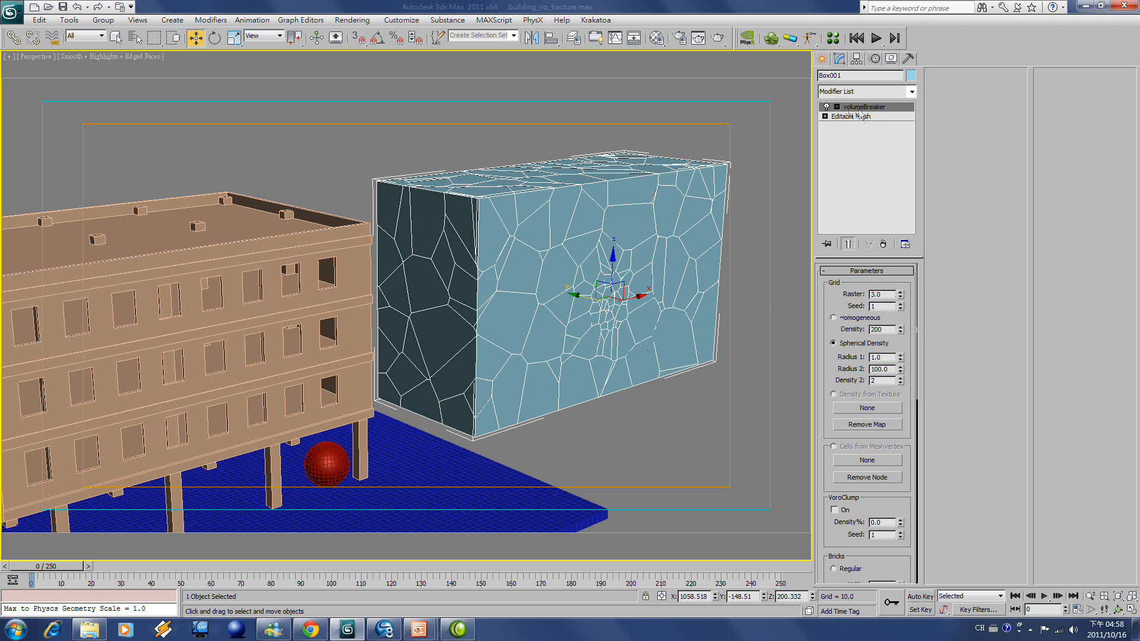
Select the building mesh and review its STL Check settings
middle_drag(512, 342, 668, 318)
scroll(648, 369, down, 4)
click(419, 340)
scroll(608, 267, up, 3)
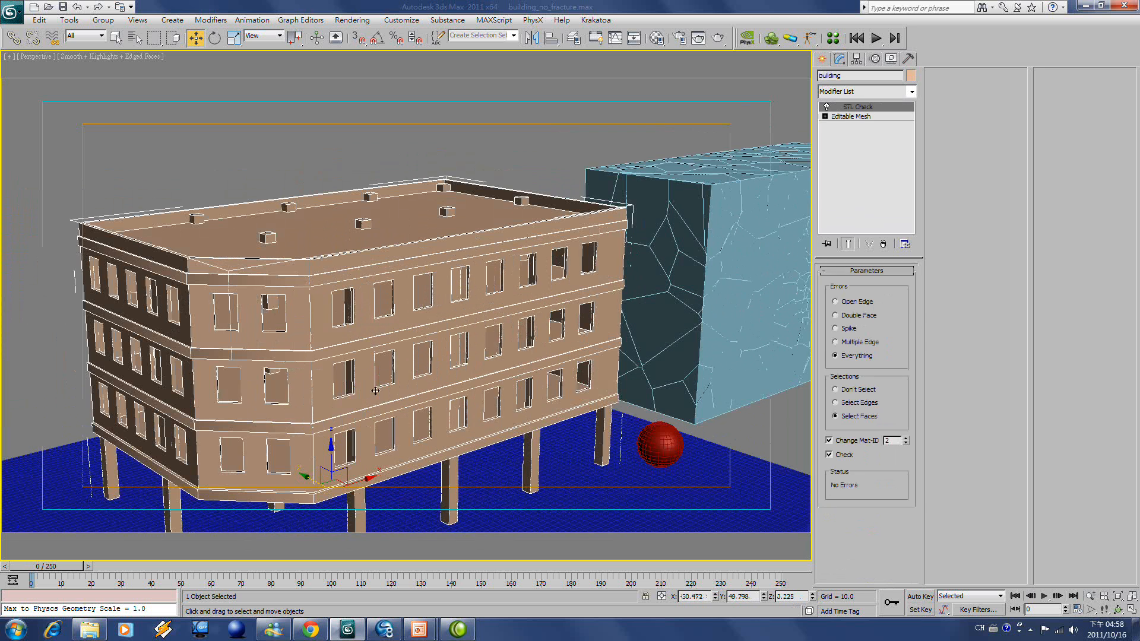
middle_drag(352, 378, 374, 353)
Animate the red sphere with Auto Key so that it moves from outside into the building between frames 0 and 50
click(713, 421)
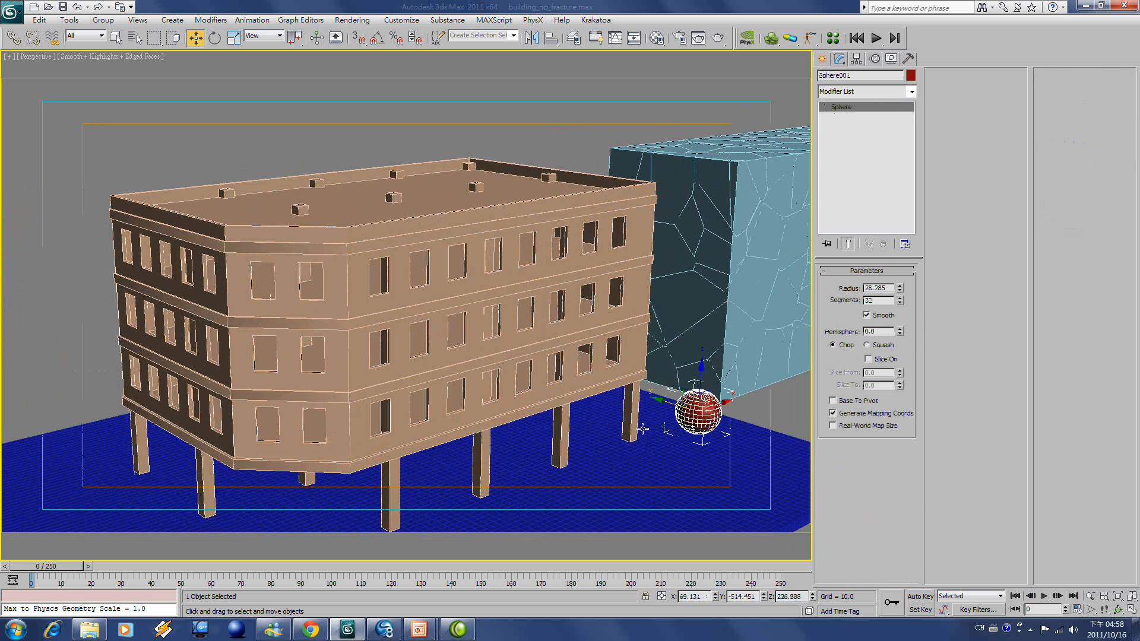
middle_drag(657, 430, 561, 386)
middle_drag(448, 434, 486, 435)
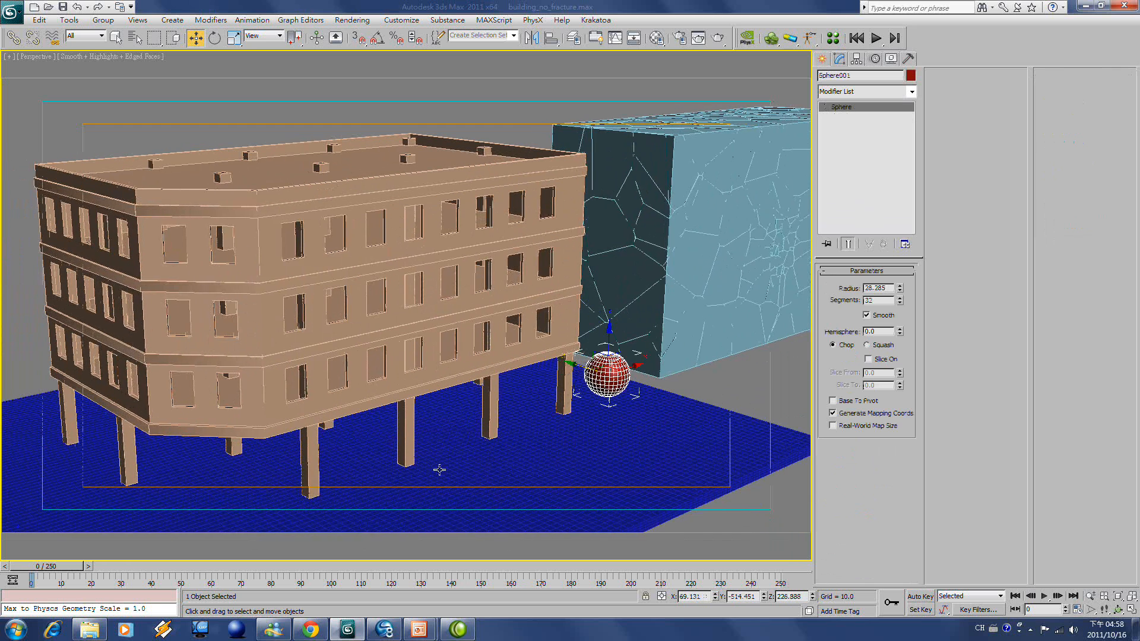
click(921, 596)
middle_drag(269, 431, 310, 433)
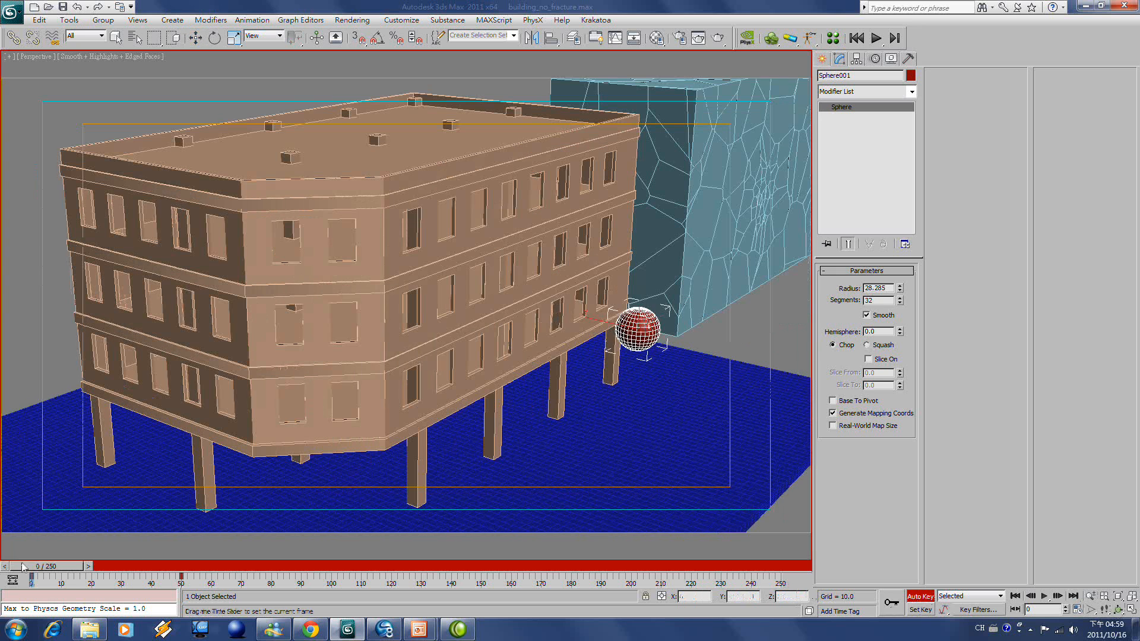
drag(22, 567, 1, 512)
click(921, 598)
Scrub the animation to frame 42 to examine where the sphere passes through the building's wall
drag(374, 302, 421, 303)
middle_drag(421, 303, 385, 326)
scroll(410, 328, up, 5)
middle_drag(443, 392, 366, 398)
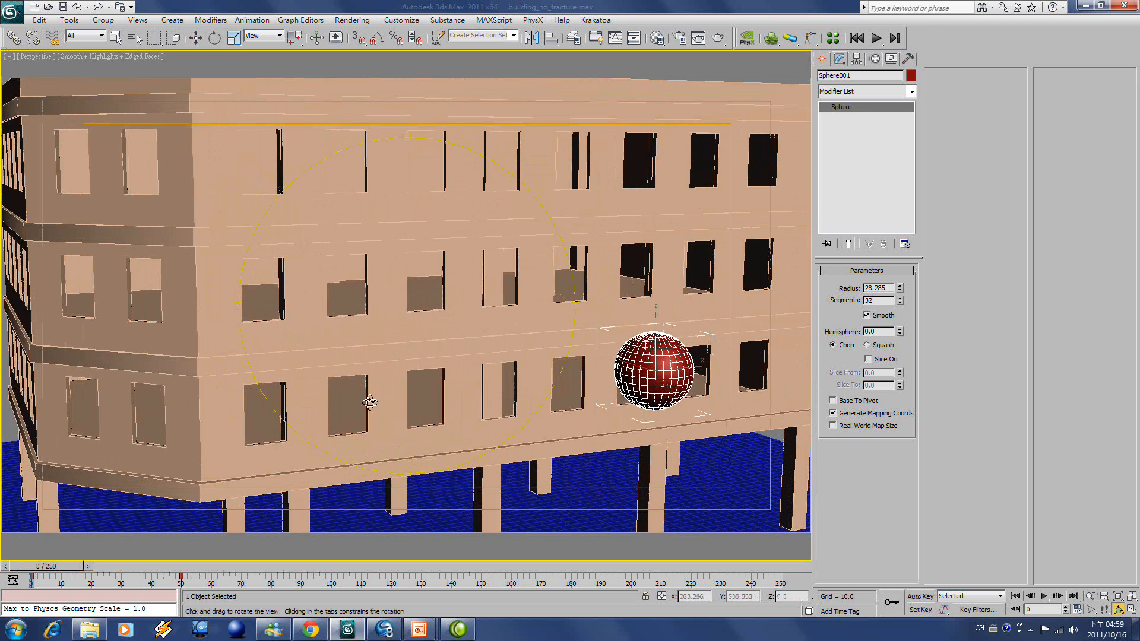
drag(58, 567, 184, 587)
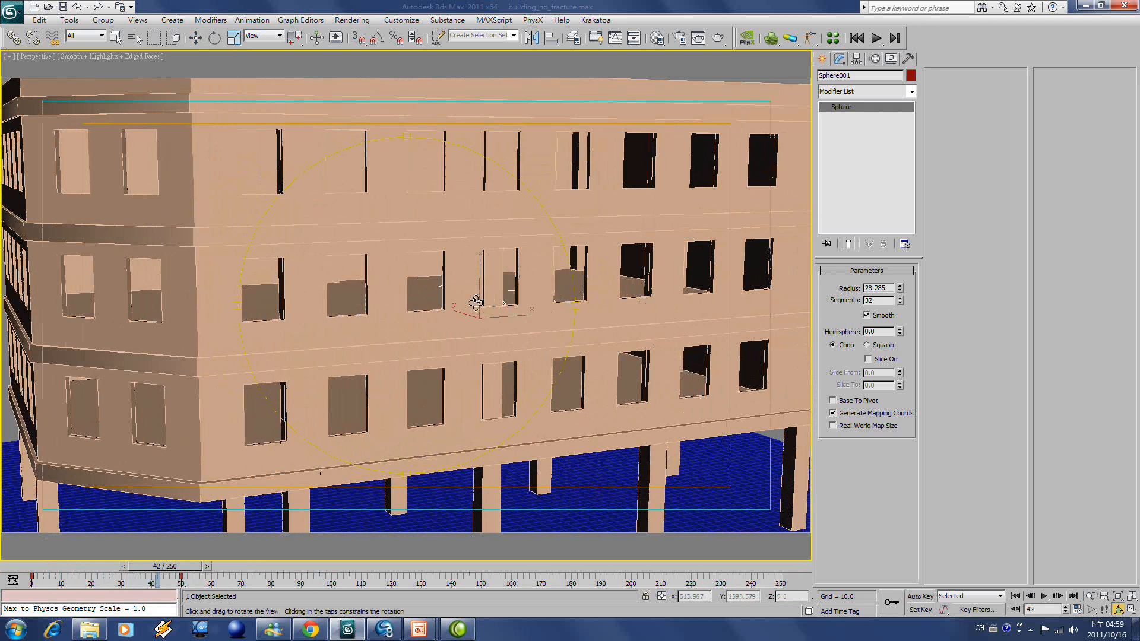
drag(472, 308, 392, 262)
Select the building and collapse its whole modifier stack, including STL Check, into the editable mesh
click(117, 39)
click(259, 175)
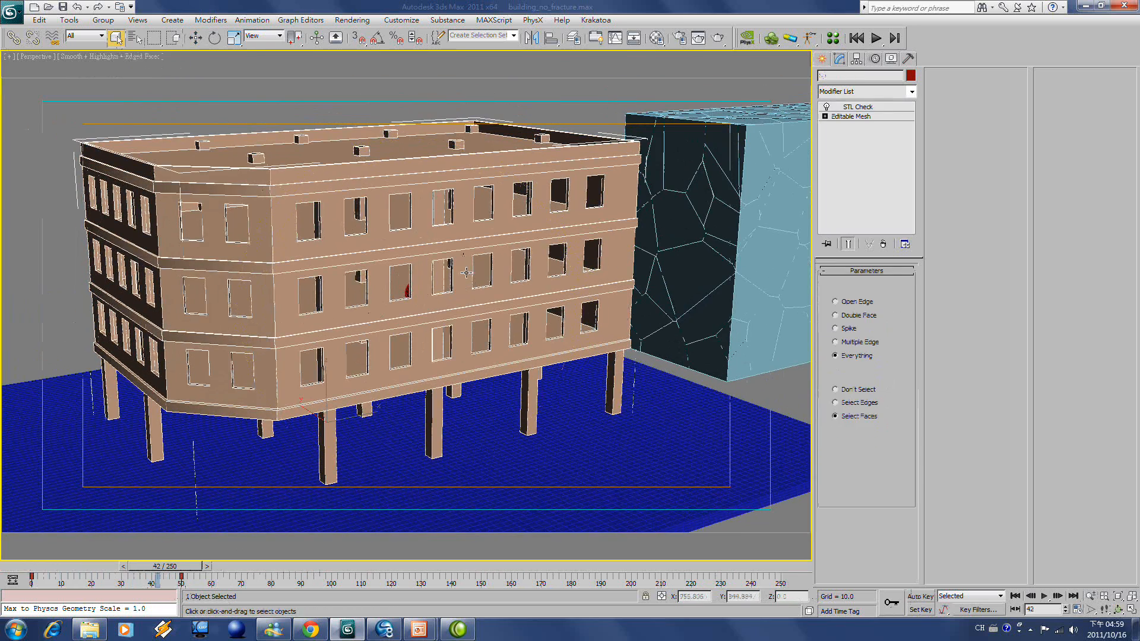
right_click(881, 109)
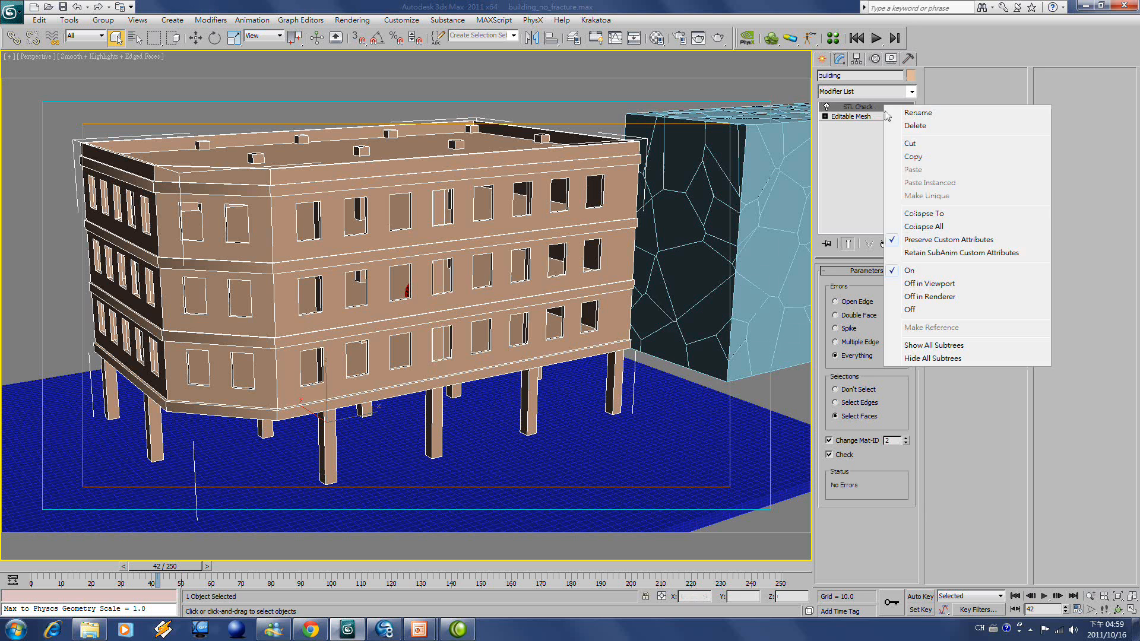
click(939, 224)
click(631, 350)
Using Affect Pivot Only in the Top view, move the building's pivot to the wall at the sphere's entry point, about X 71, Y -171
click(857, 58)
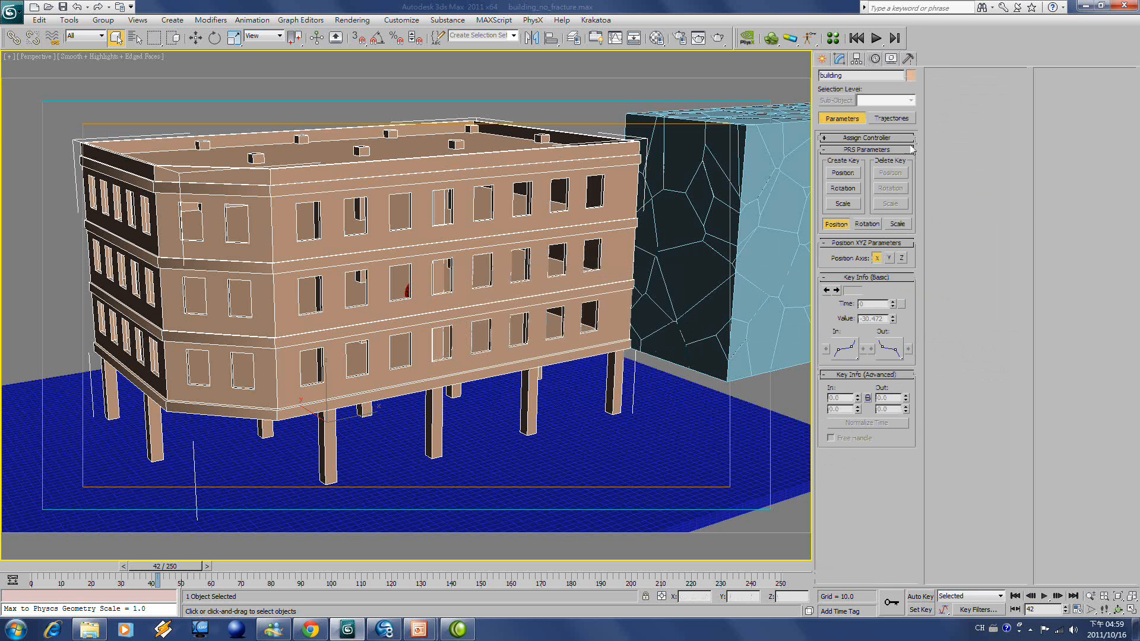
click(879, 133)
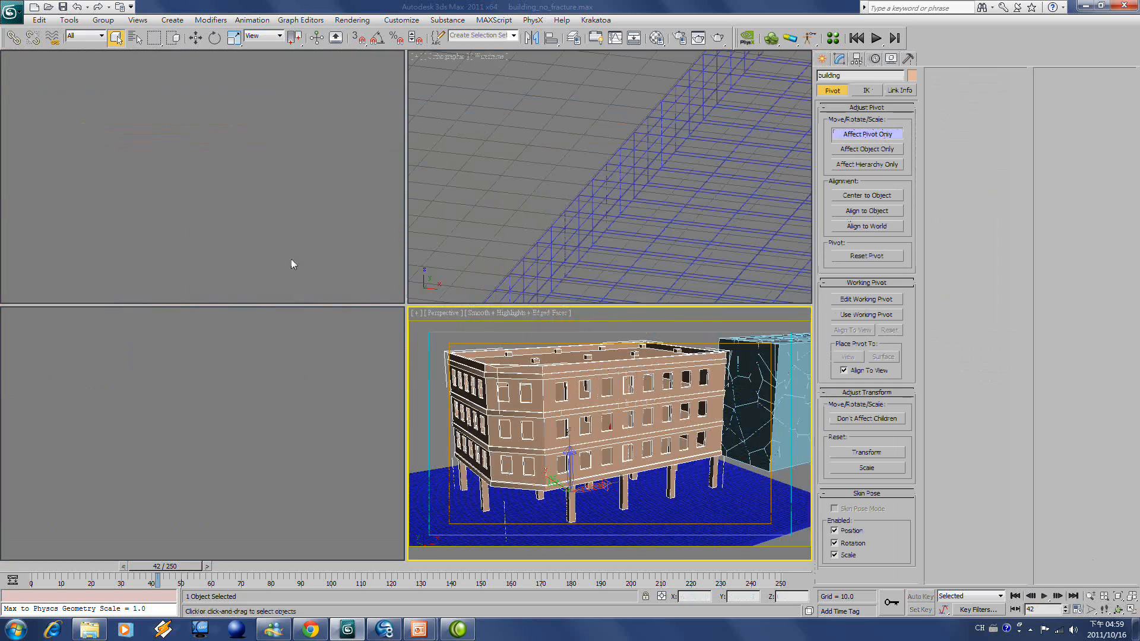
click(1132, 609)
click(1132, 609)
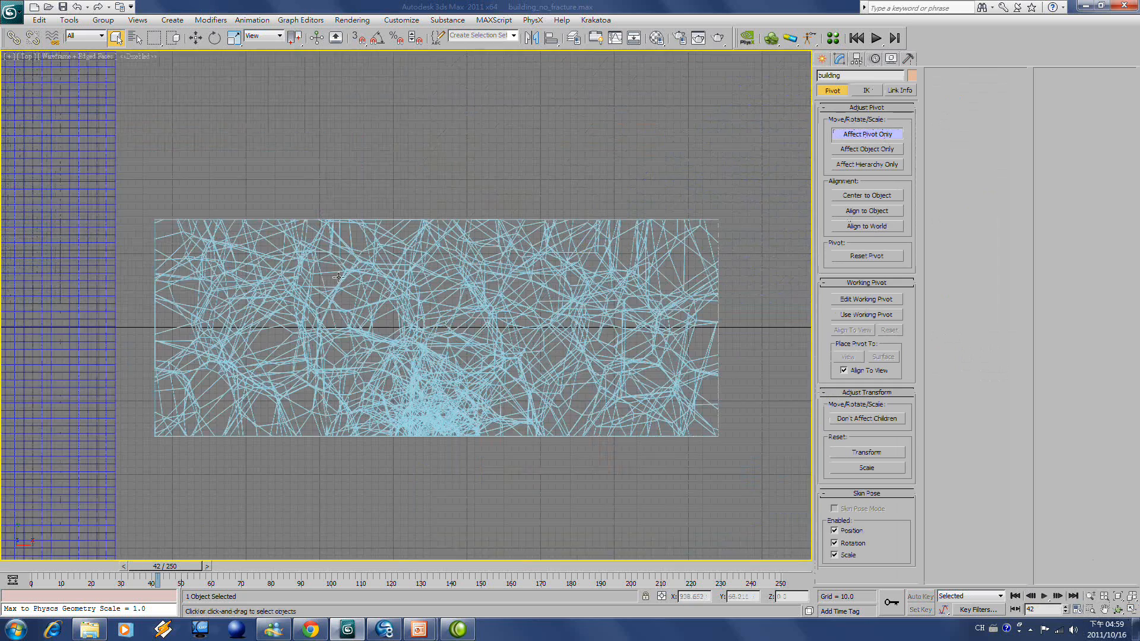
middle_drag(333, 290, 808, 221)
scroll(386, 264, down, 3)
middle_drag(385, 265, 483, 238)
scroll(461, 261, up, 2)
click(196, 38)
middle_drag(502, 314, 443, 317)
scroll(338, 234, up, 2)
drag(323, 184, 398, 350)
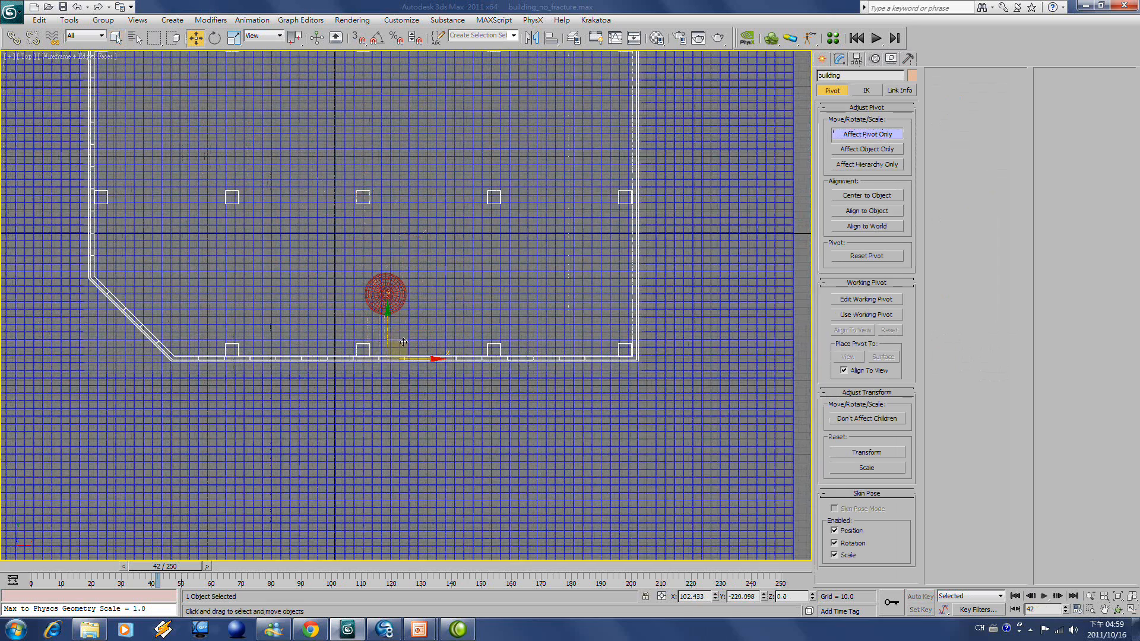
In the Perspective view, raise the building's pivot to the sphere's impact height, about Z 226
click(1131, 609)
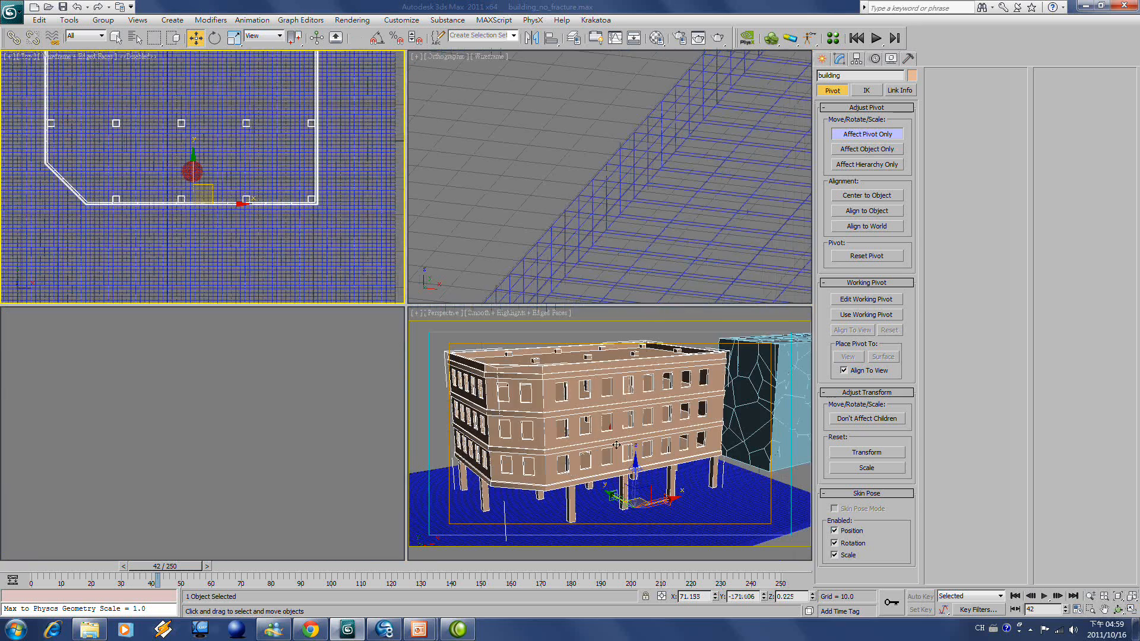
click(1131, 609)
scroll(499, 399, up, 5)
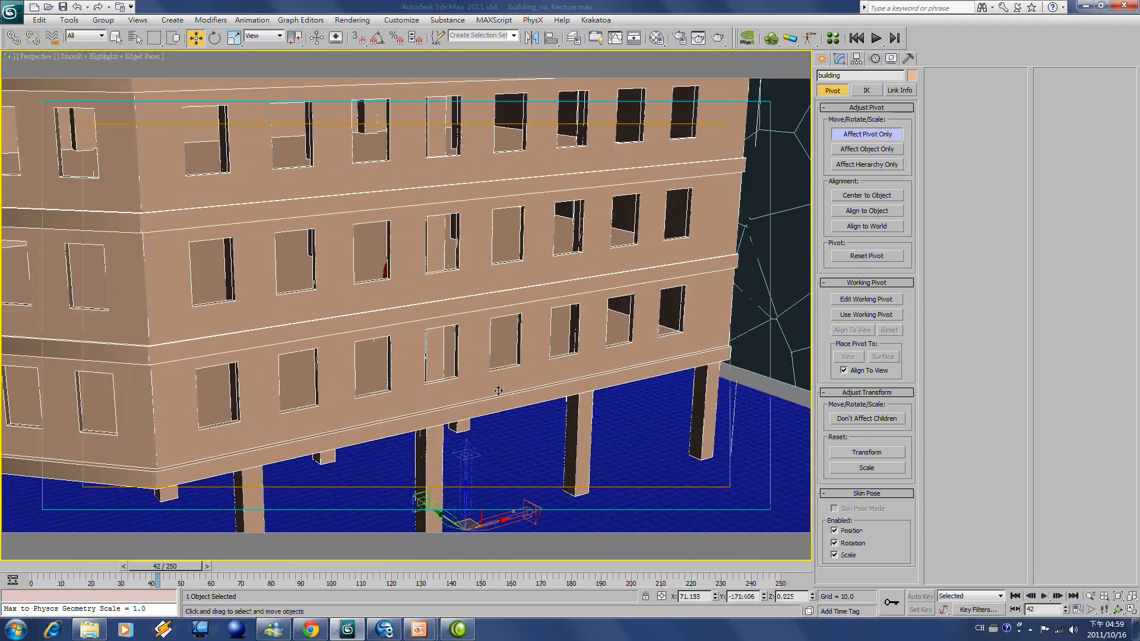
drag(499, 399, 499, 156)
middle_drag(499, 156, 444, 280)
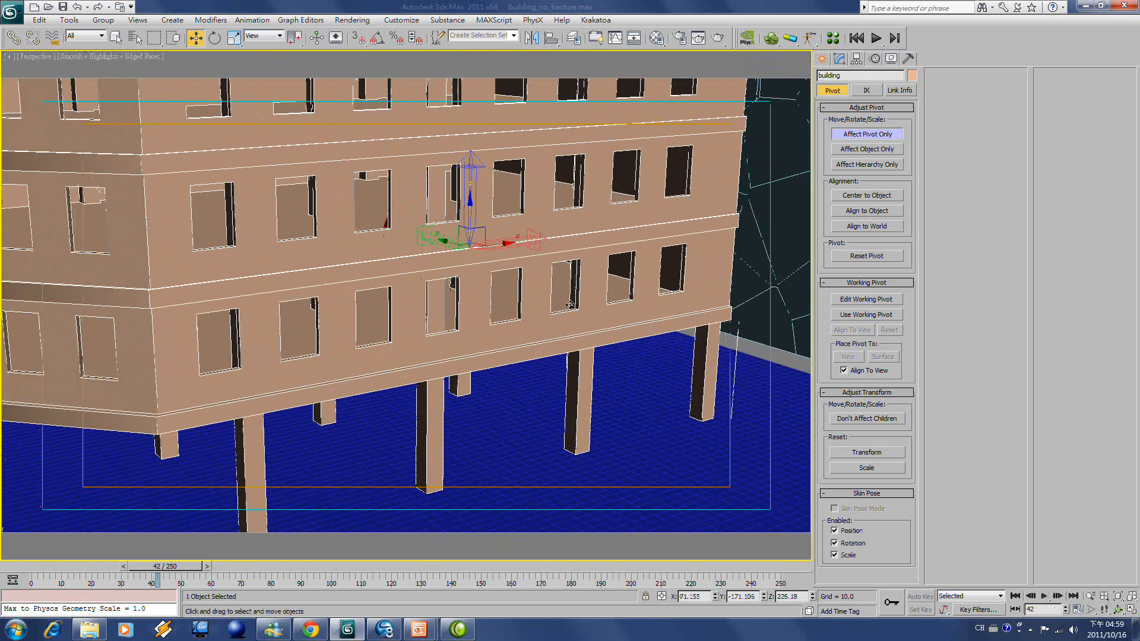
middle_drag(567, 312, 563, 346)
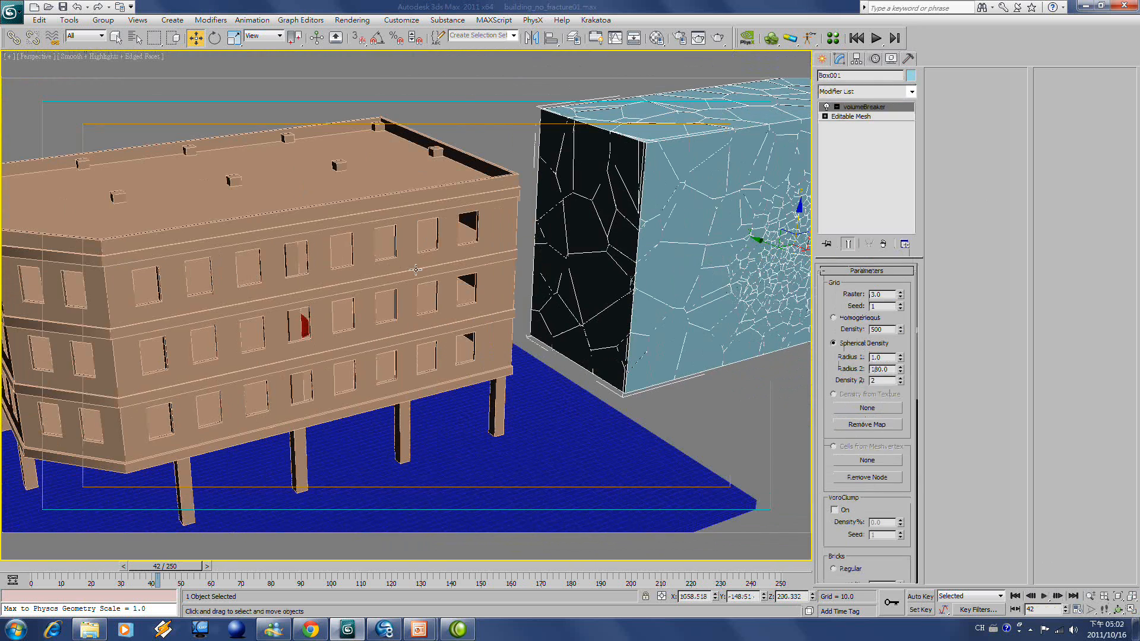
Copy the volumeBreaker modifier from the test box and paste it onto the building
click(426, 260)
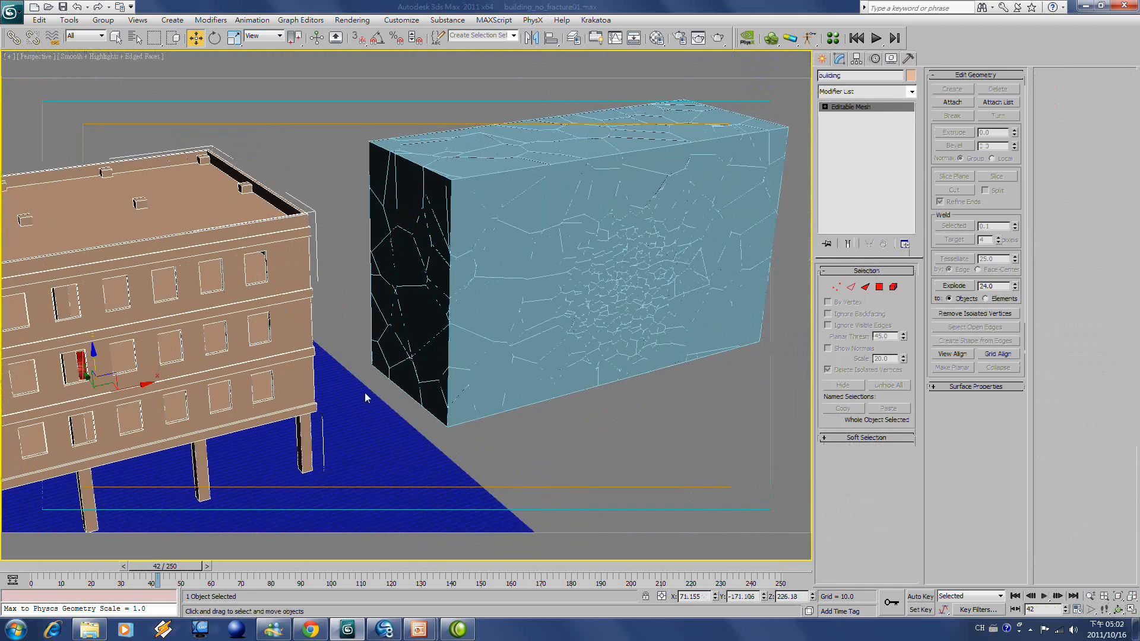
click(371, 389)
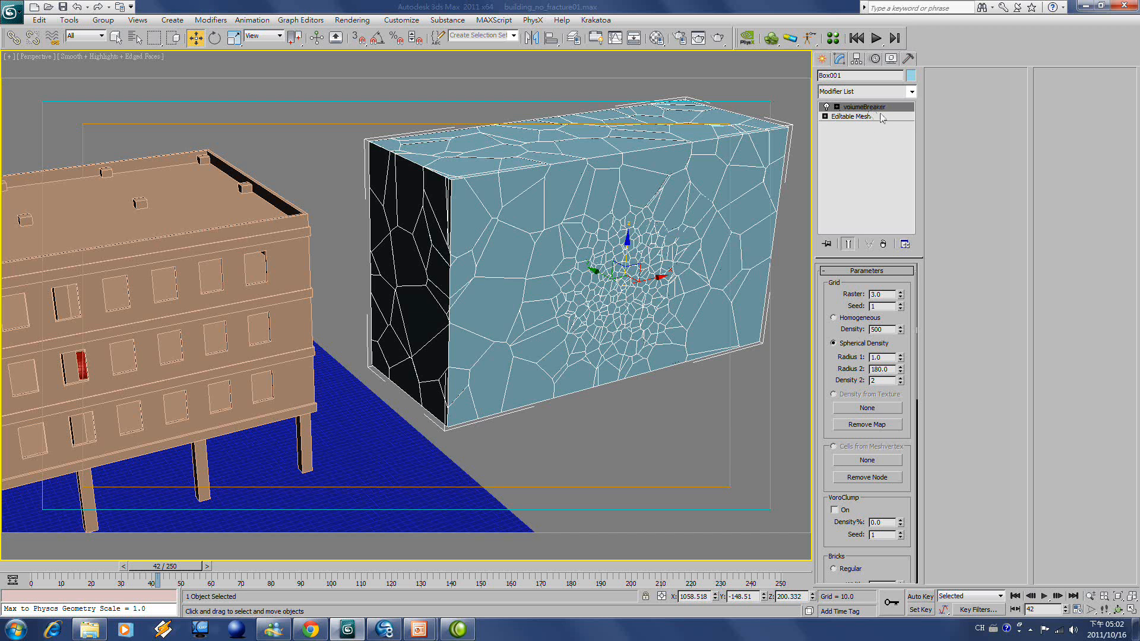
right_click(897, 108)
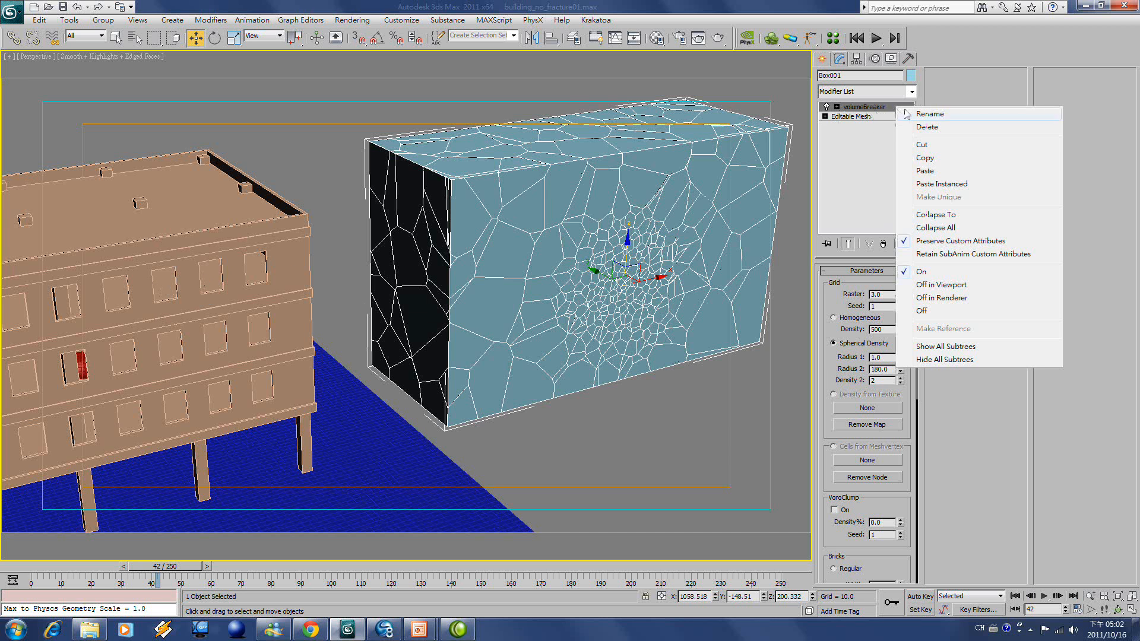
click(937, 158)
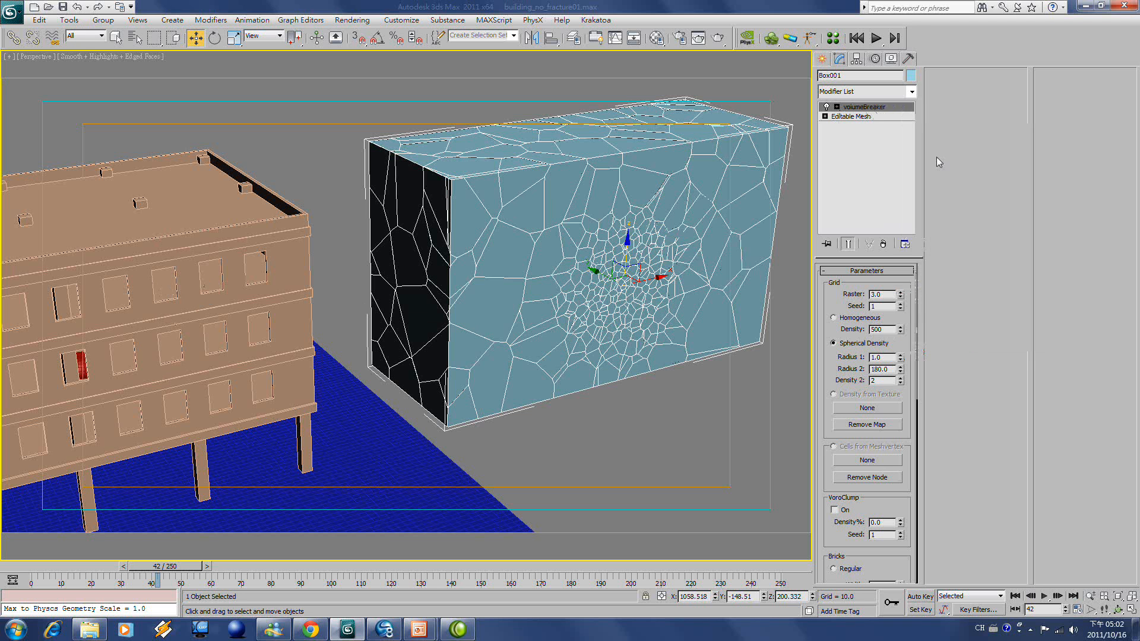
click(267, 239)
middle_drag(267, 240, 415, 237)
right_click(882, 110)
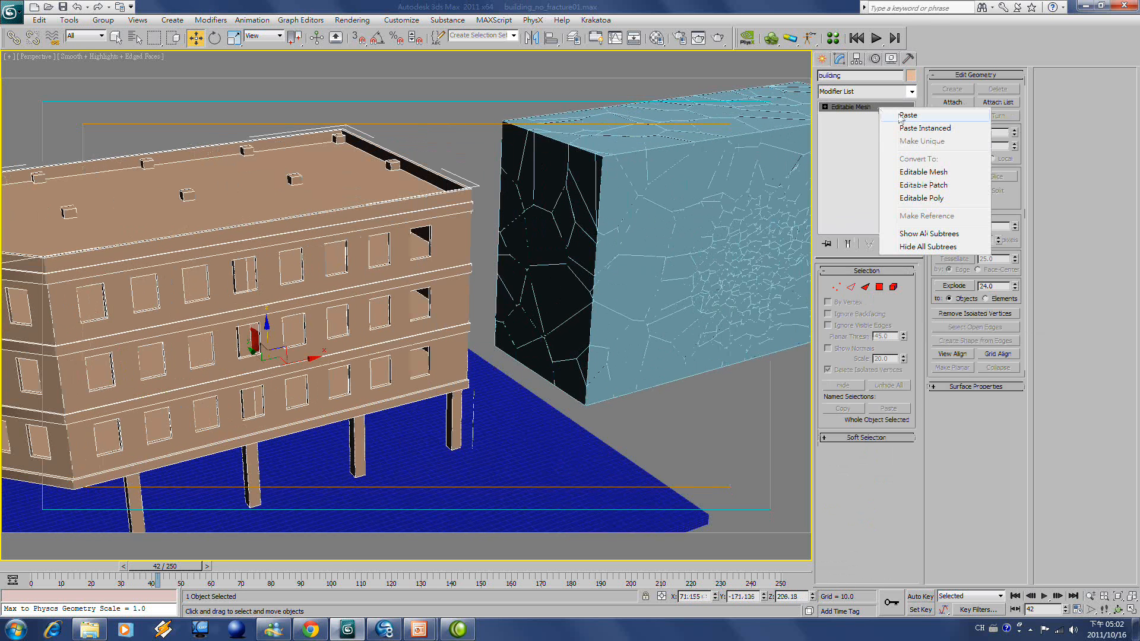
click(904, 119)
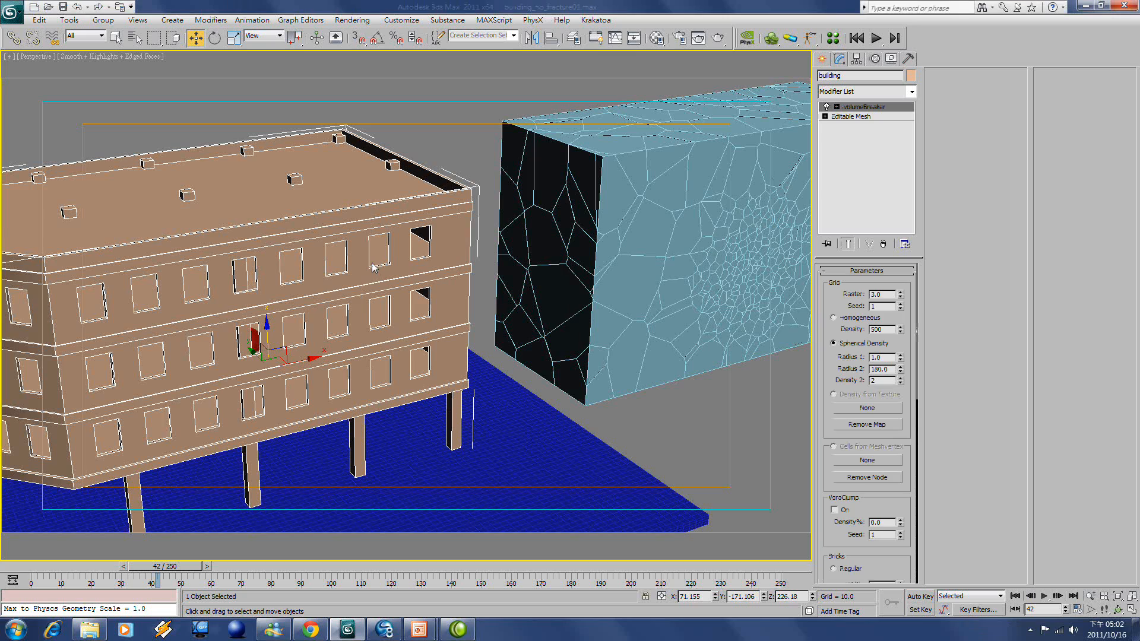
Check the building's fracture pattern, and copy its elements to separate nodes with the prefix frag and centered pivots, hiding the original
alt+middle_drag(380, 267, 570, 324)
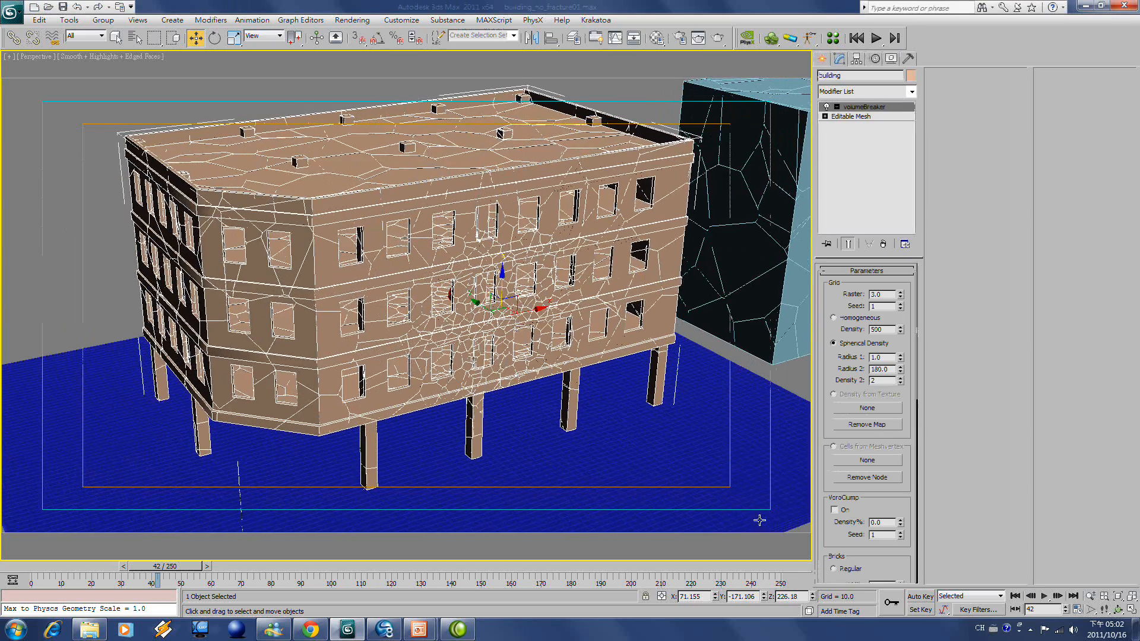
click(1119, 610)
drag(326, 316, 367, 302)
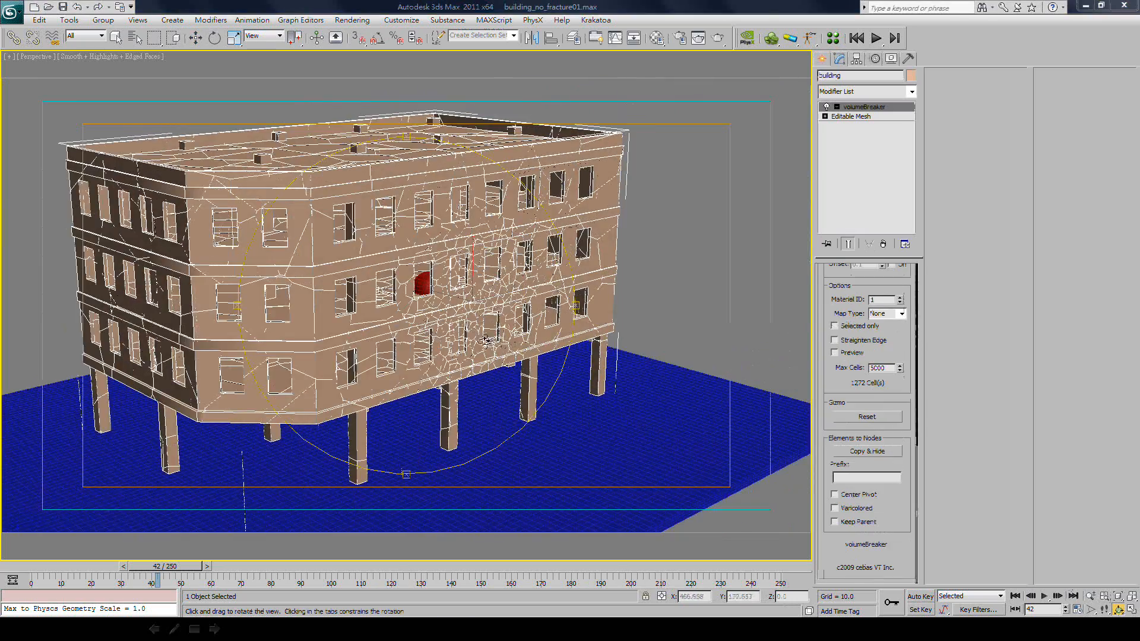
drag(457, 360, 484, 357)
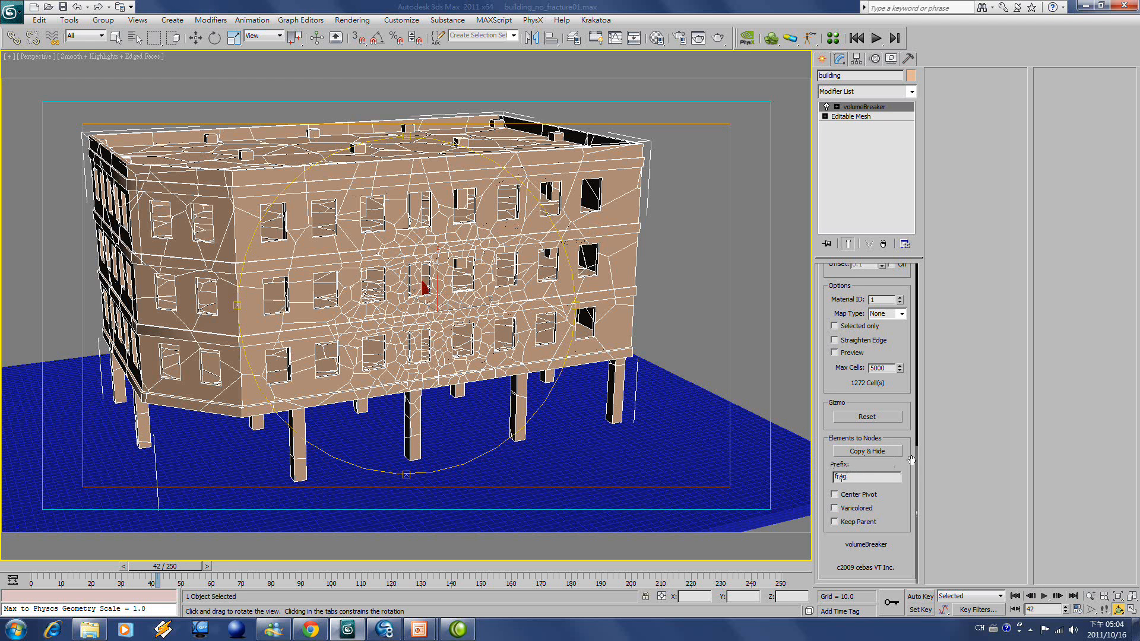
click(859, 497)
click(897, 458)
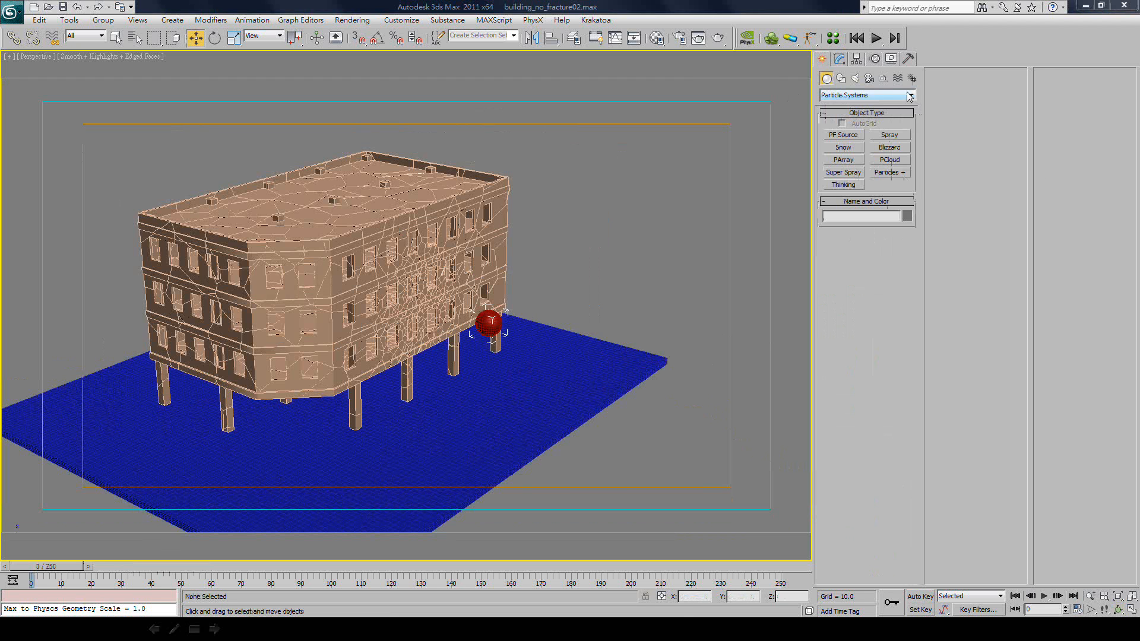
Create a Thinking particle system in front of the building, at about X 292, Y -660, Z 0
click(849, 185)
click(661, 419)
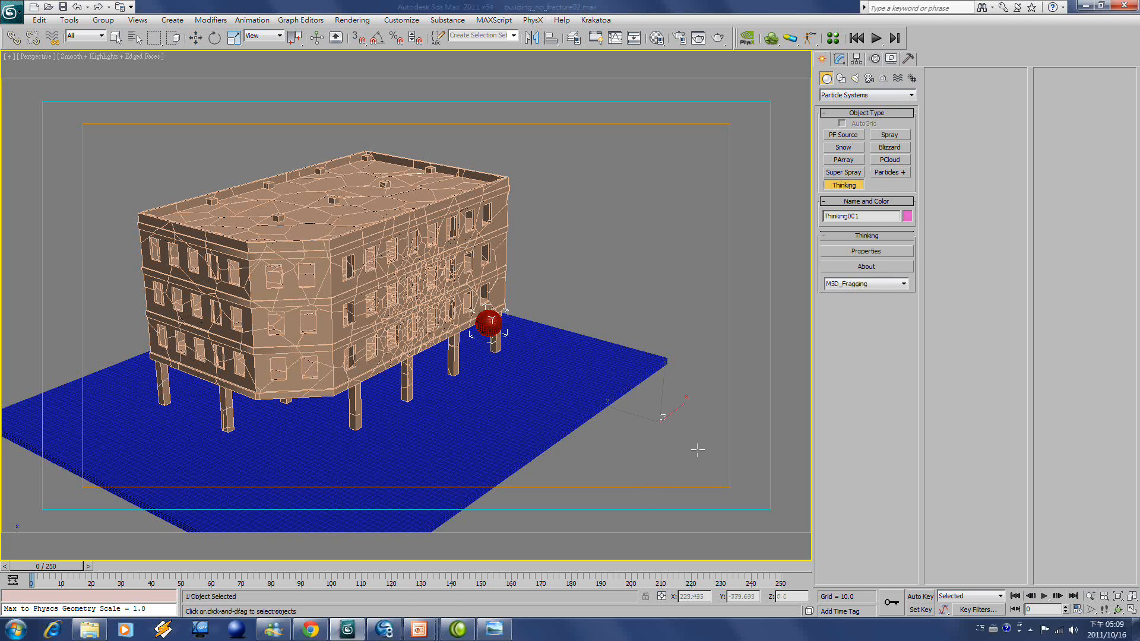
key(w)
mouse_move(444, 378)
middle_down()
mouse_move(498, 361)
mouse_move(447, 385)
middle_up()
mouse_move(64, 572)
mouse_down()
mouse_move(178, 572)
mouse_move(64, 572)
mouse_up()
scroll(452, 428, up, 3)
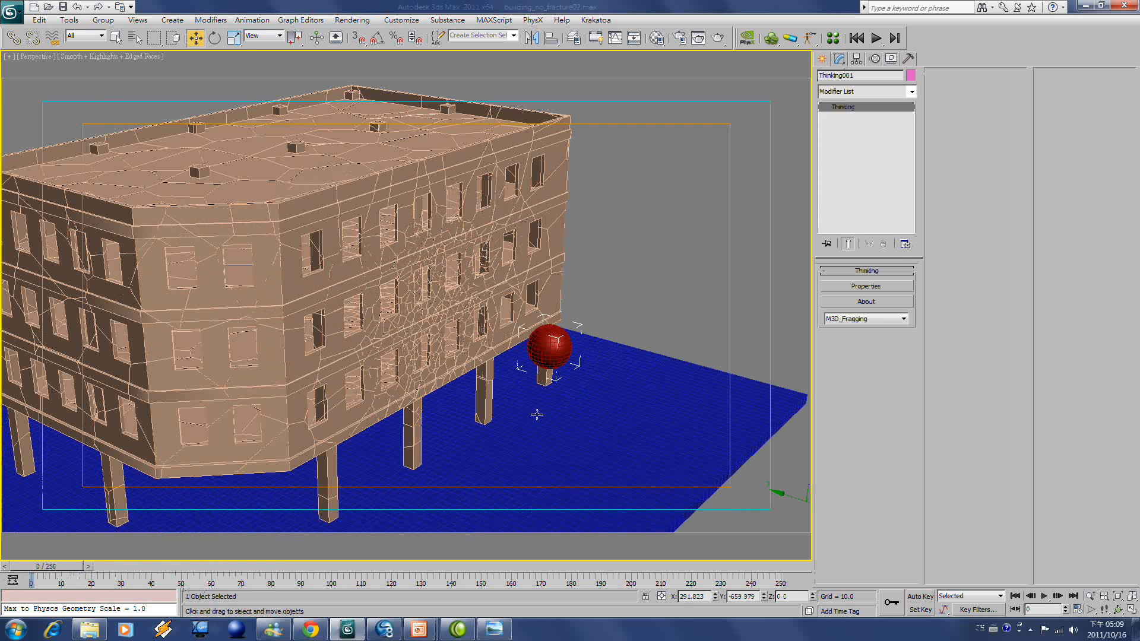
scroll(324, 490, down, 3)
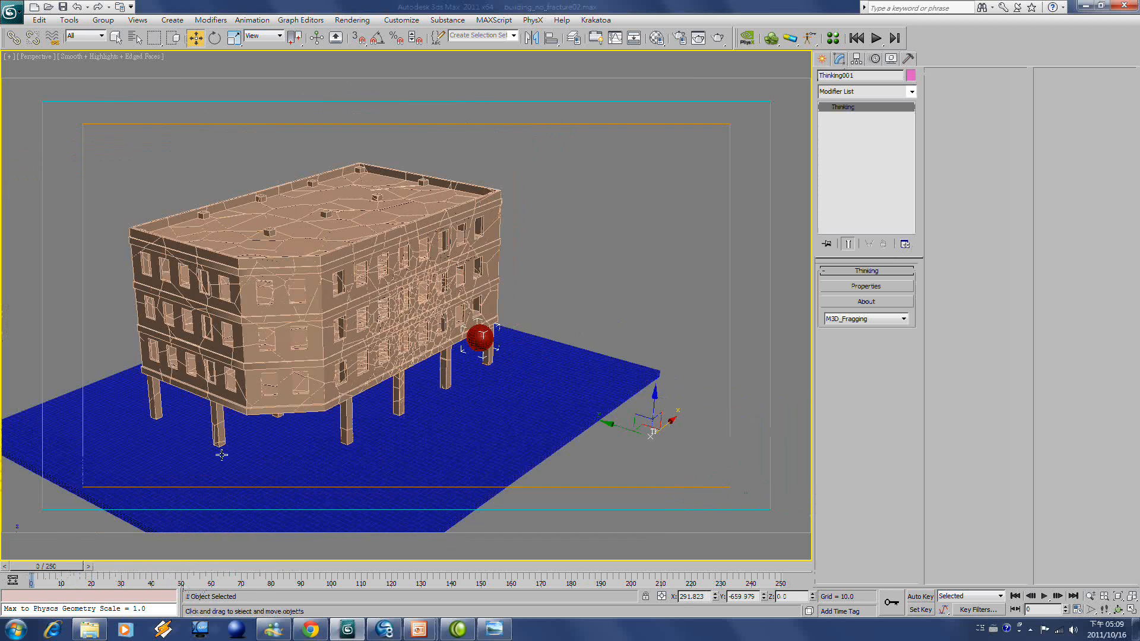
mouse_move(67, 571)
mouse_down()
mouse_move(148, 571)
mouse_move(66, 571)
mouse_up()
Open the Thinking system's properties and create two particle groups under All in the Master System
click(854, 288)
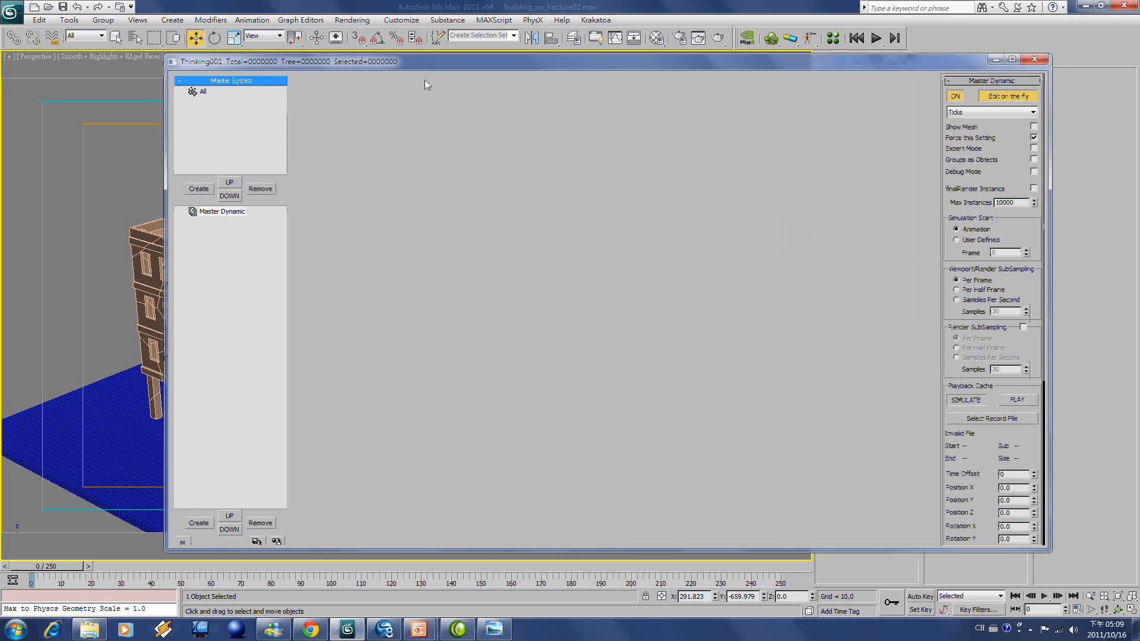
drag(522, 323, 525, 319)
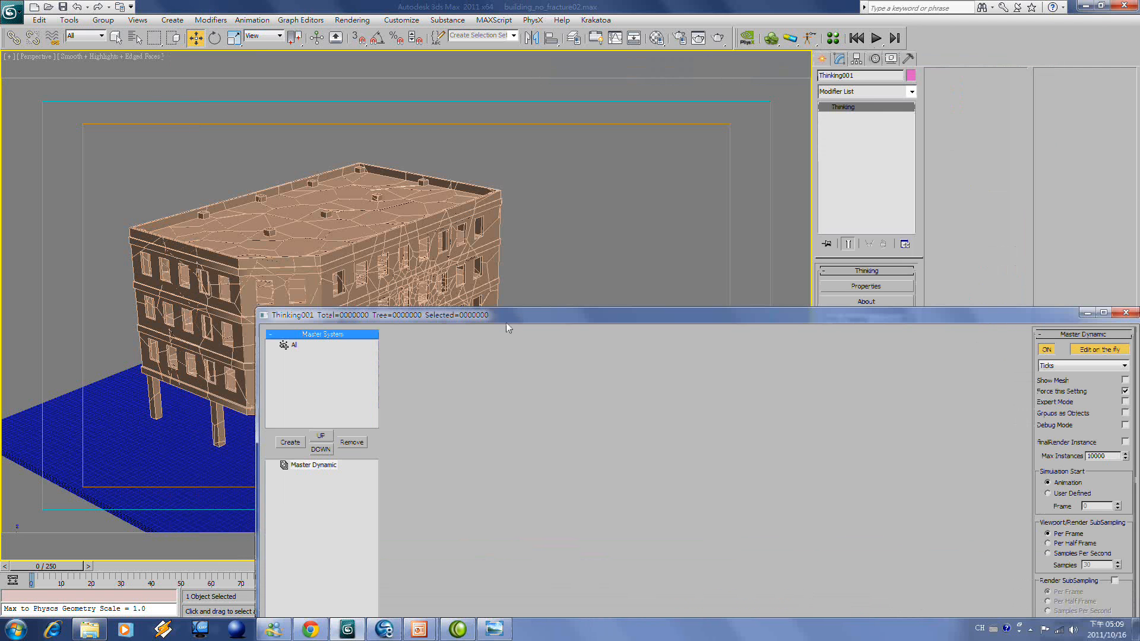
click(293, 345)
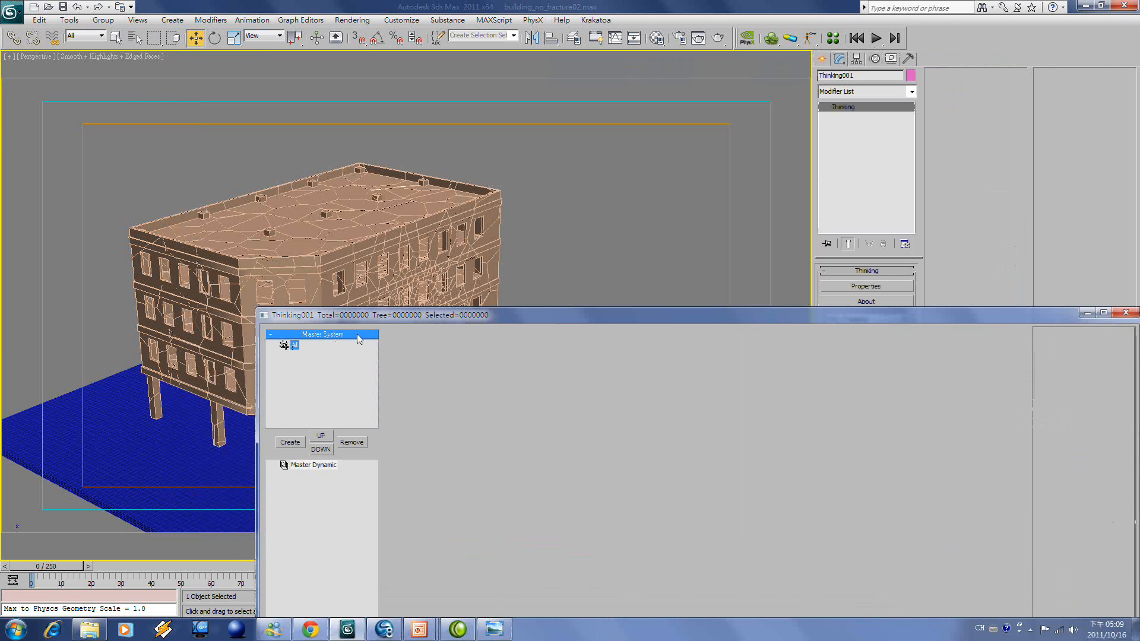
drag(378, 315, 379, 214)
click(300, 344)
click(300, 344)
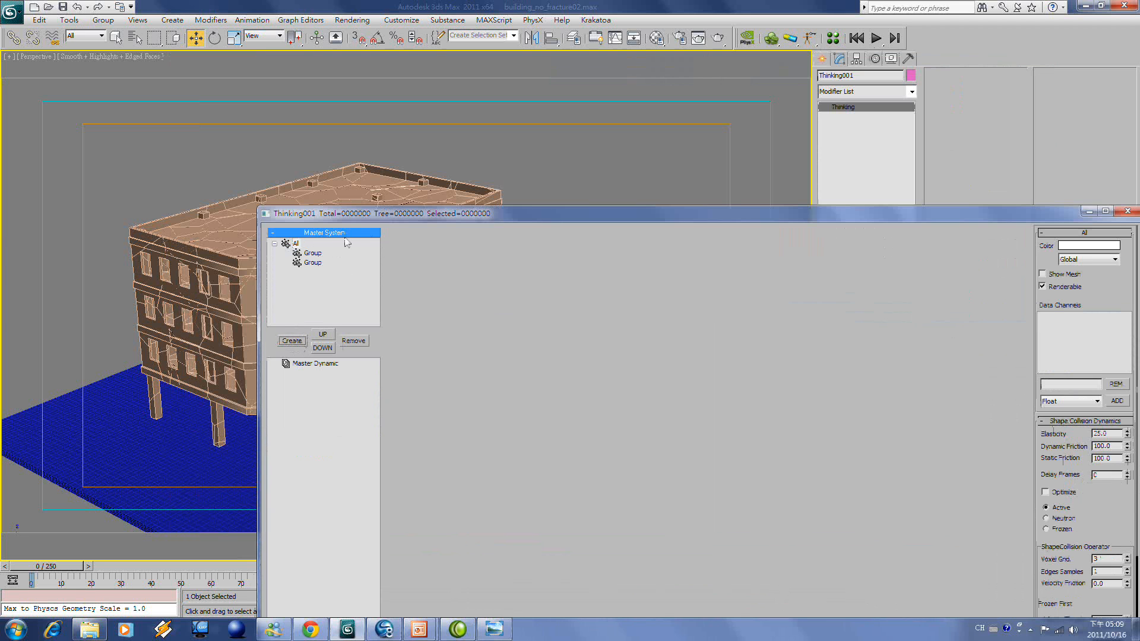
Rename the two new particle groups as ball and frag
drag(393, 215, 473, 215)
click(398, 256)
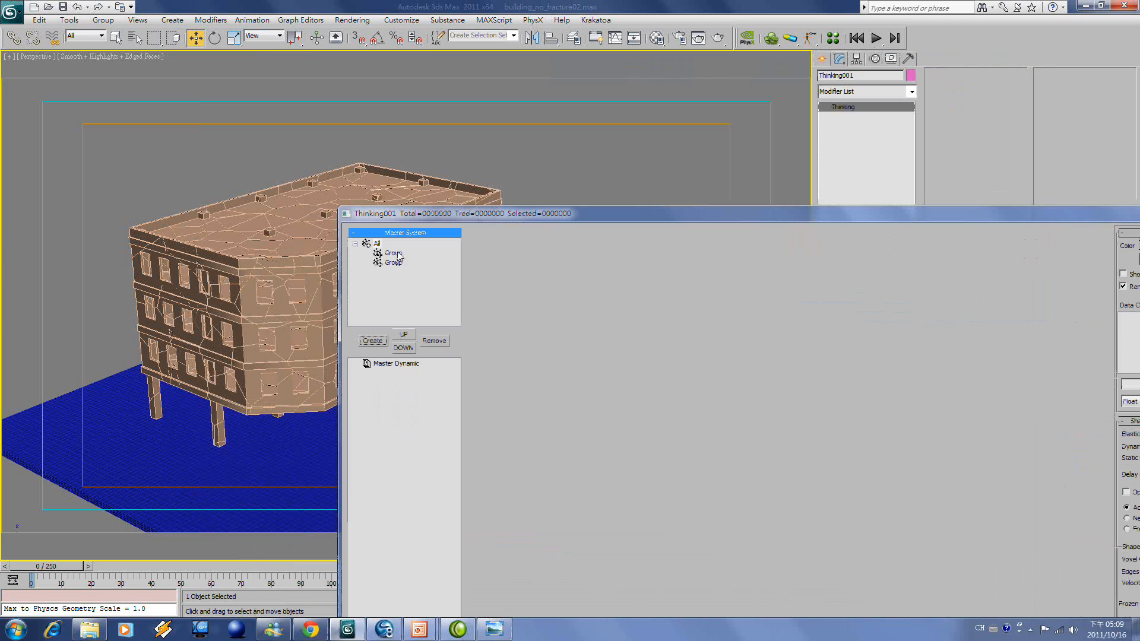
click(400, 259)
text(ball)
key(Return)
click(397, 265)
click(400, 267)
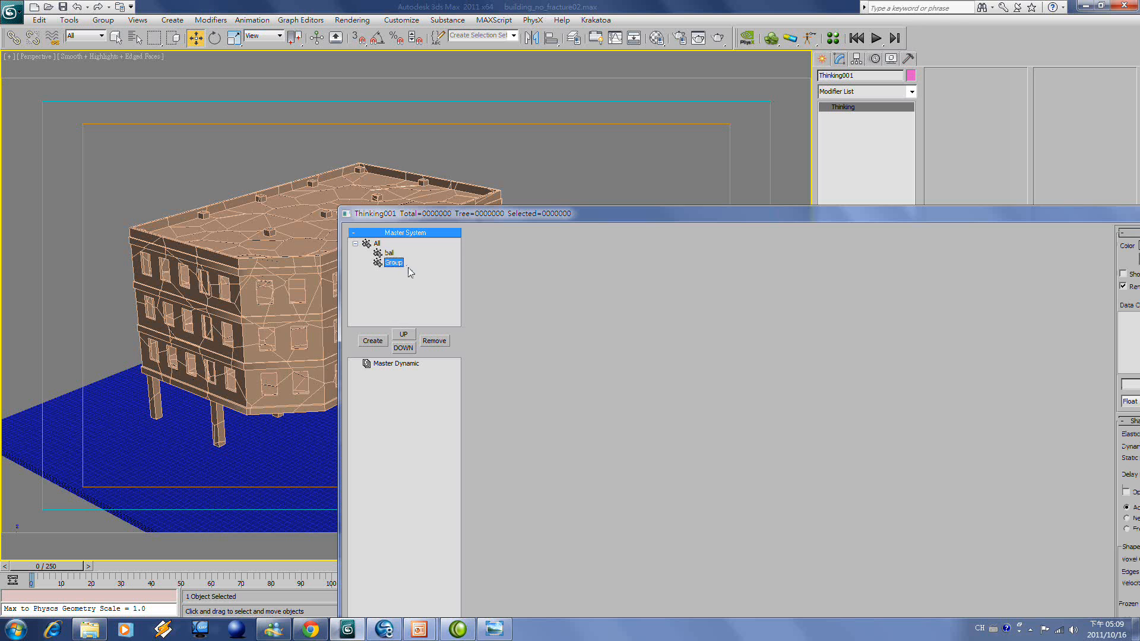
text(frac)
key(Return)
Create a dynamic set under Master Dynamic and select it
drag(497, 223, 524, 123)
click(422, 265)
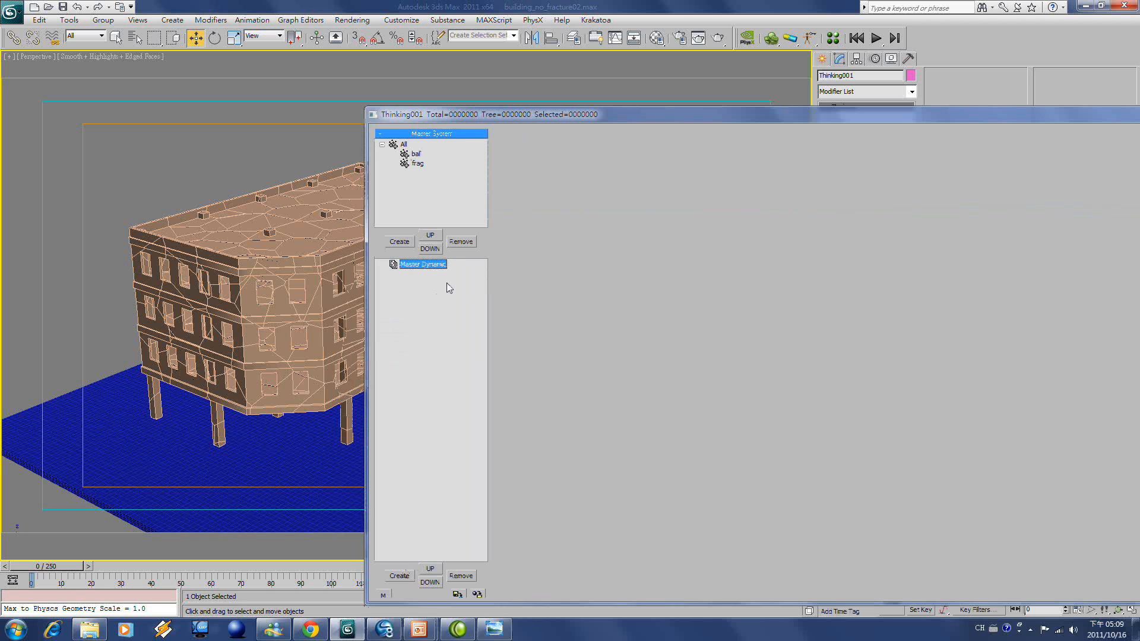
click(400, 575)
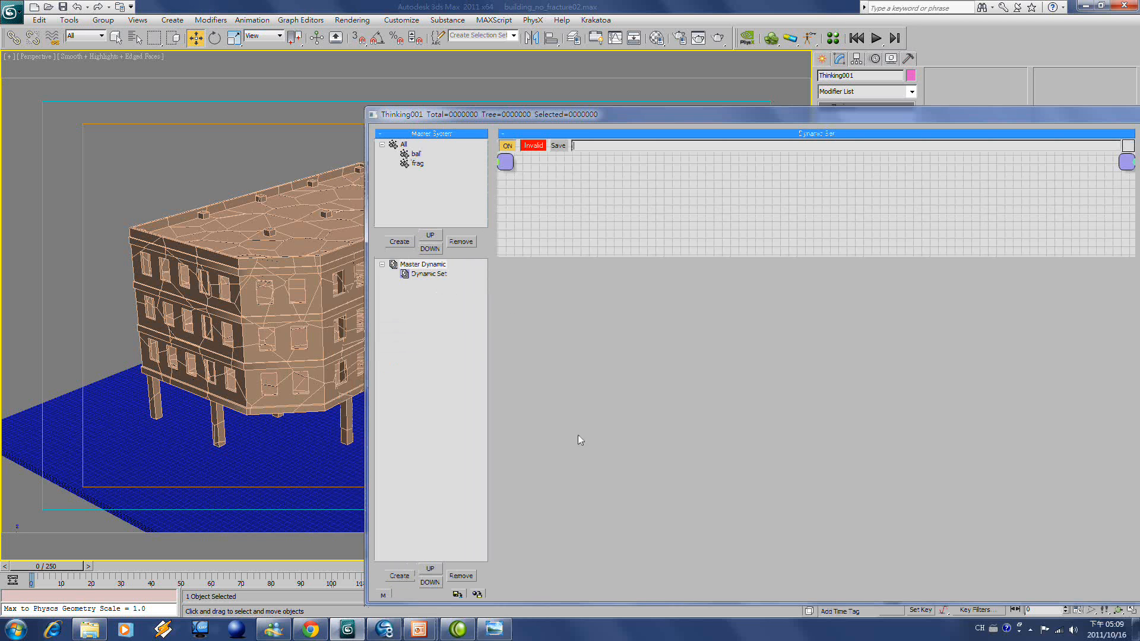
click(427, 274)
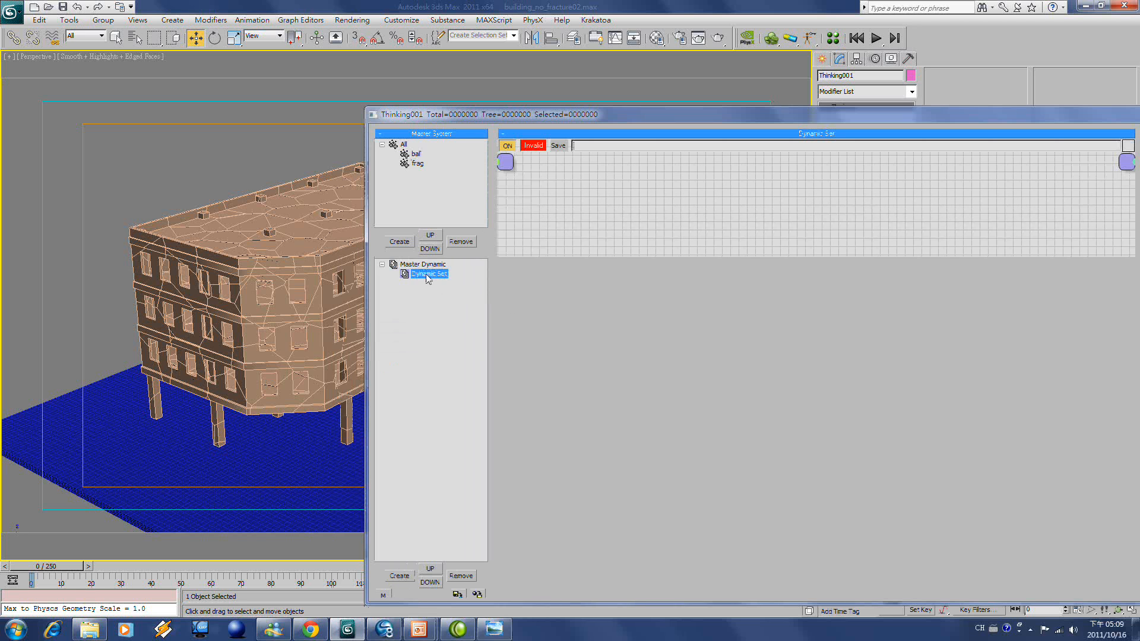
Add an Obj.To Particle operator from the Generator category to the dynamic set and show its settings
right_click(629, 191)
mouse_move(644, 200)
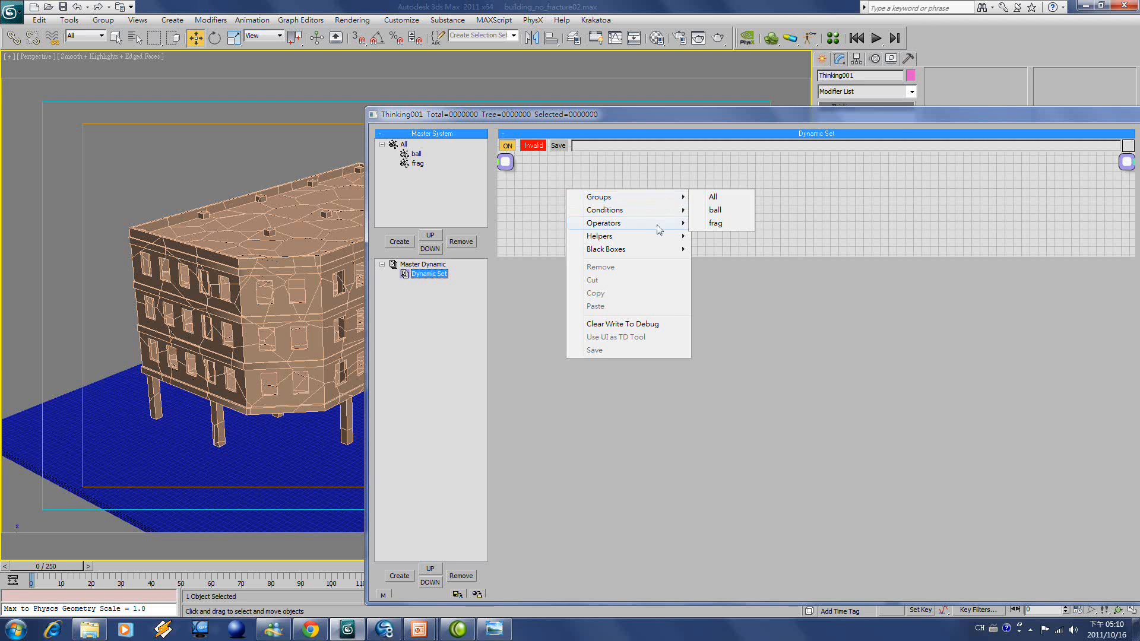
mouse_move(668, 224)
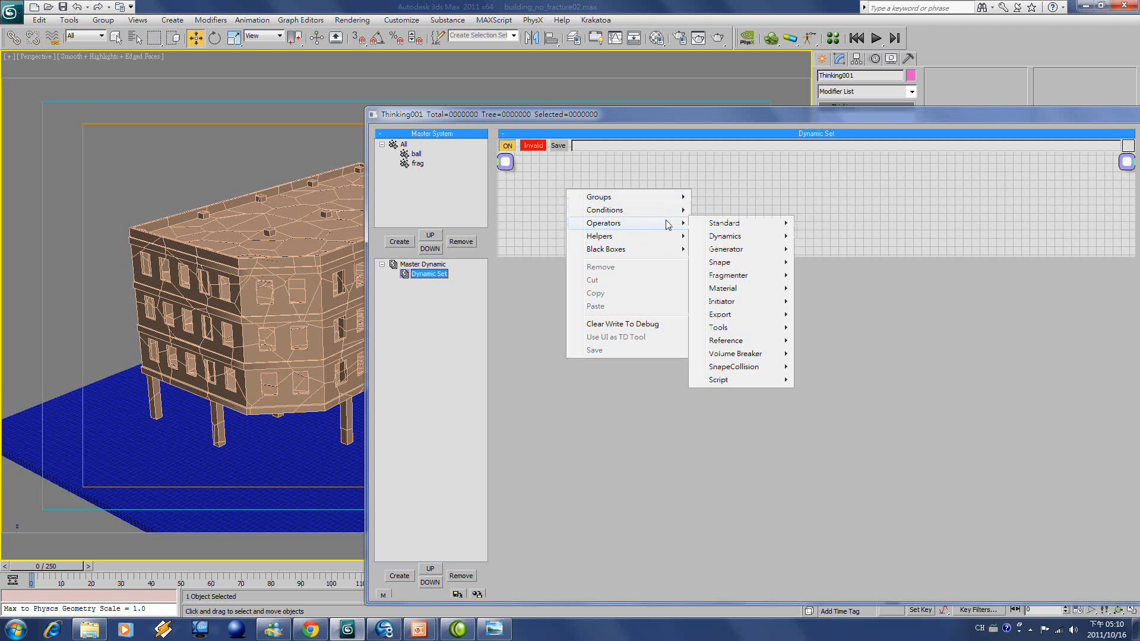
mouse_move(747, 223)
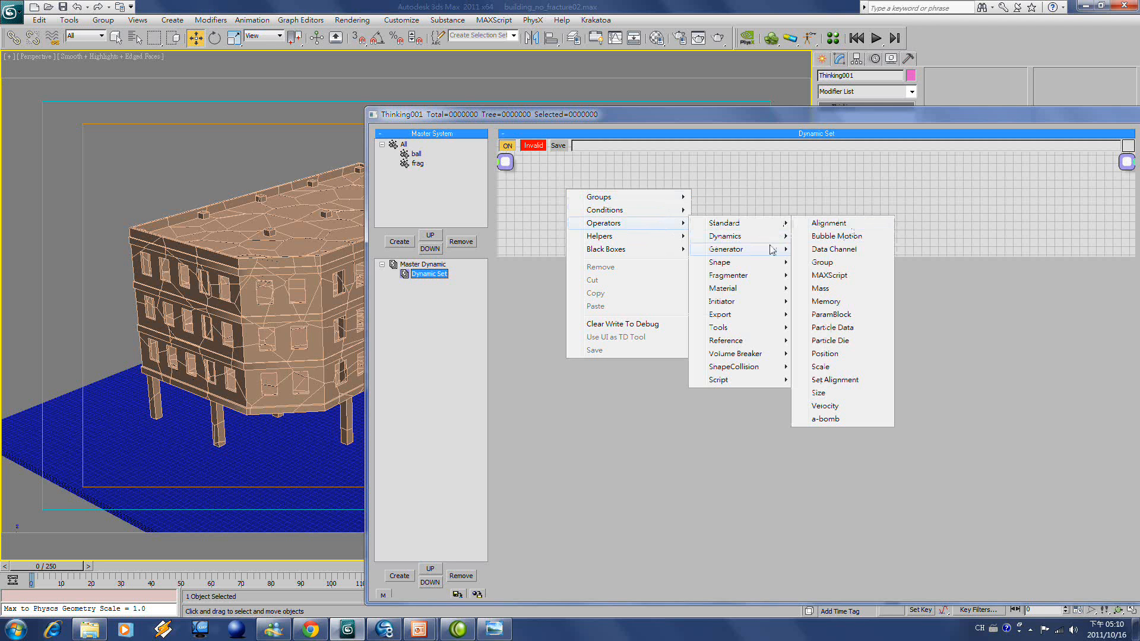
mouse_move(775, 249)
click(855, 275)
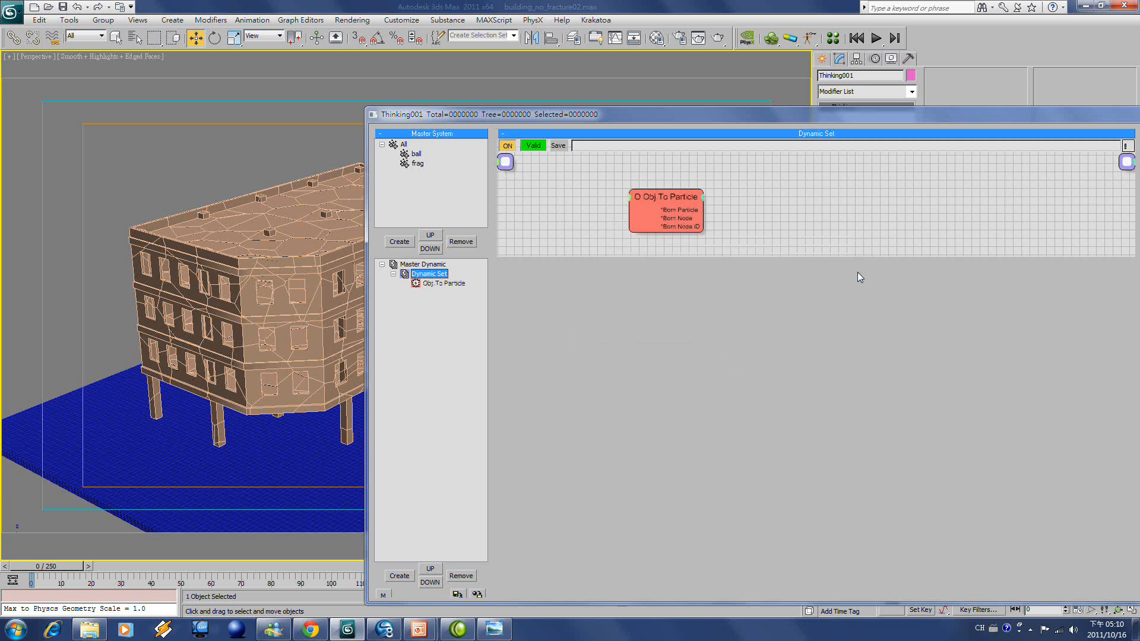
drag(735, 122, 416, 117)
click(348, 202)
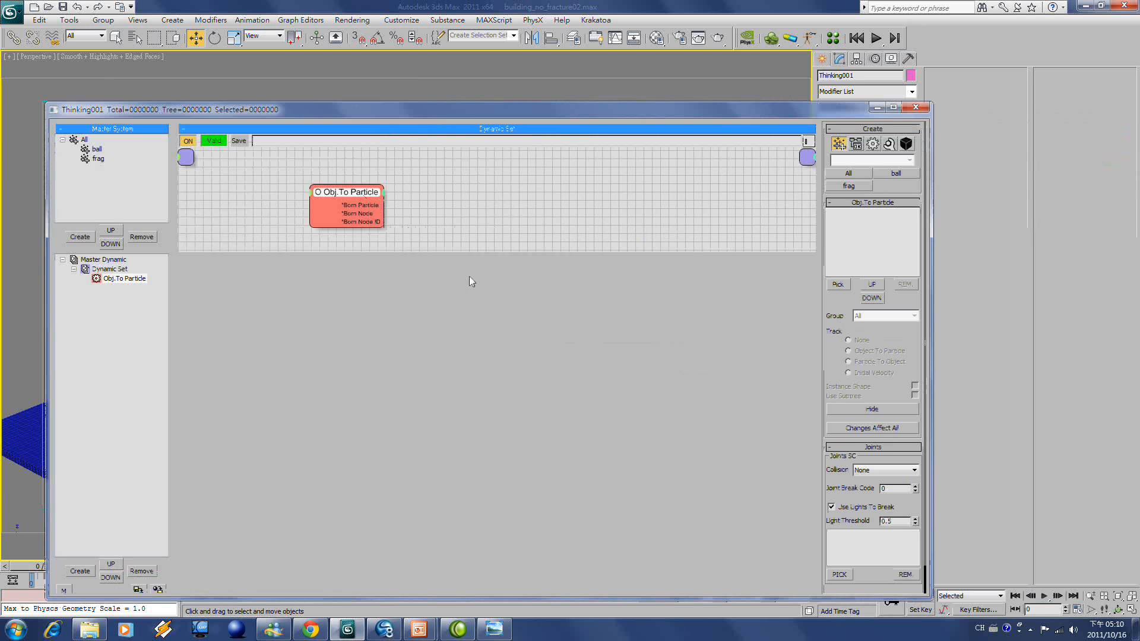
Pick all the building fragments, frag0000 through frag2120, as the objects of the Obj.To Particle operator
click(840, 285)
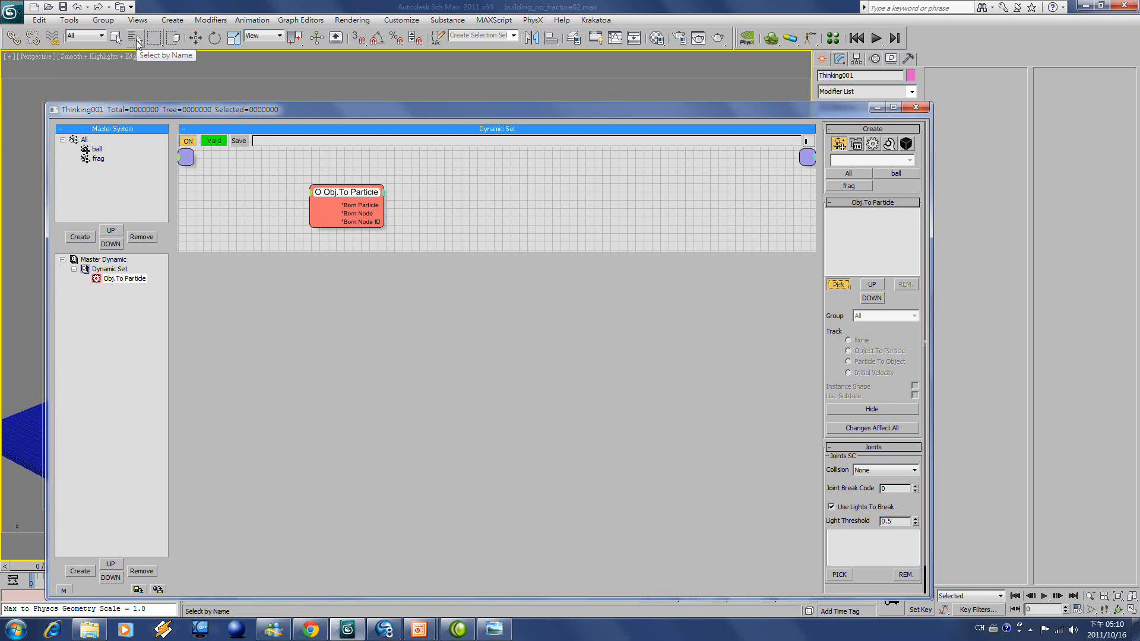
key(h)
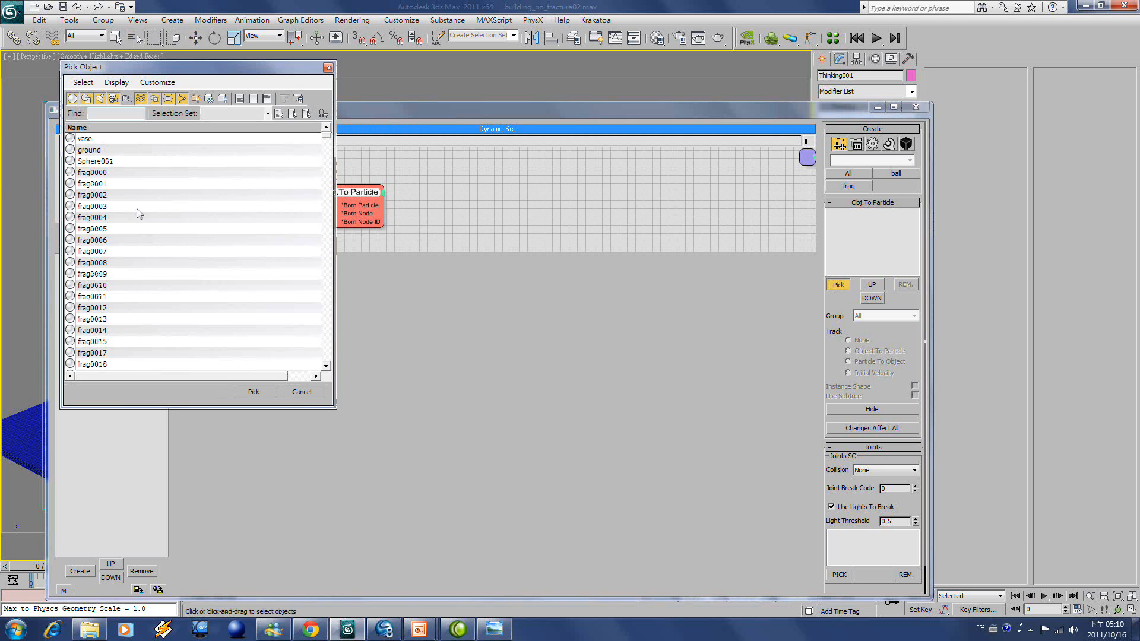
click(104, 172)
drag(330, 139, 340, 379)
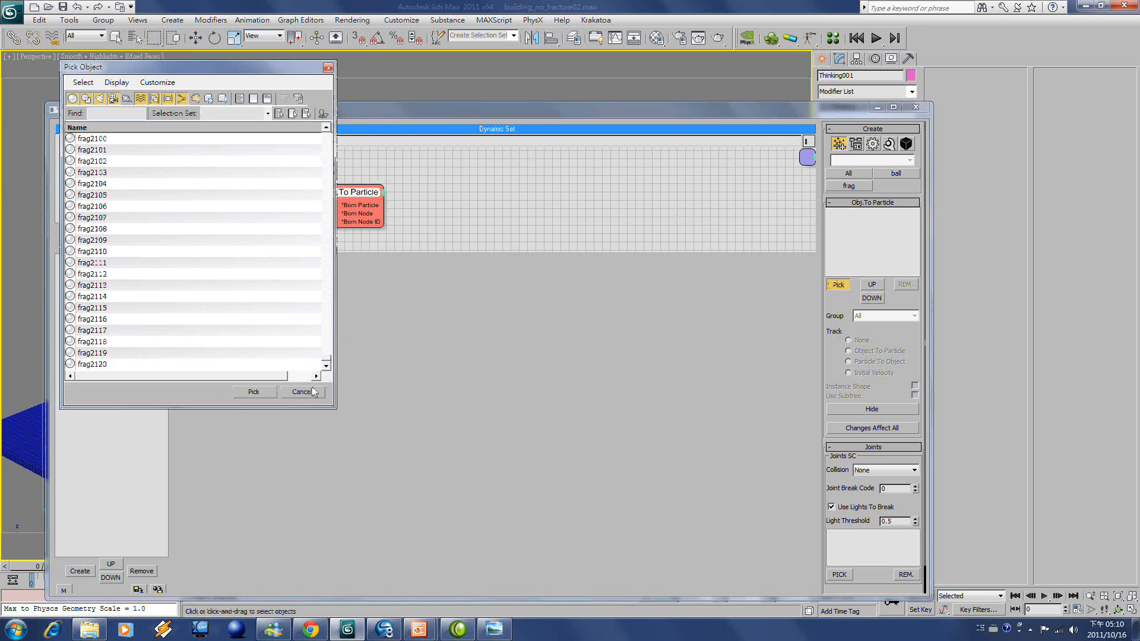
shift+click(101, 364)
click(254, 392)
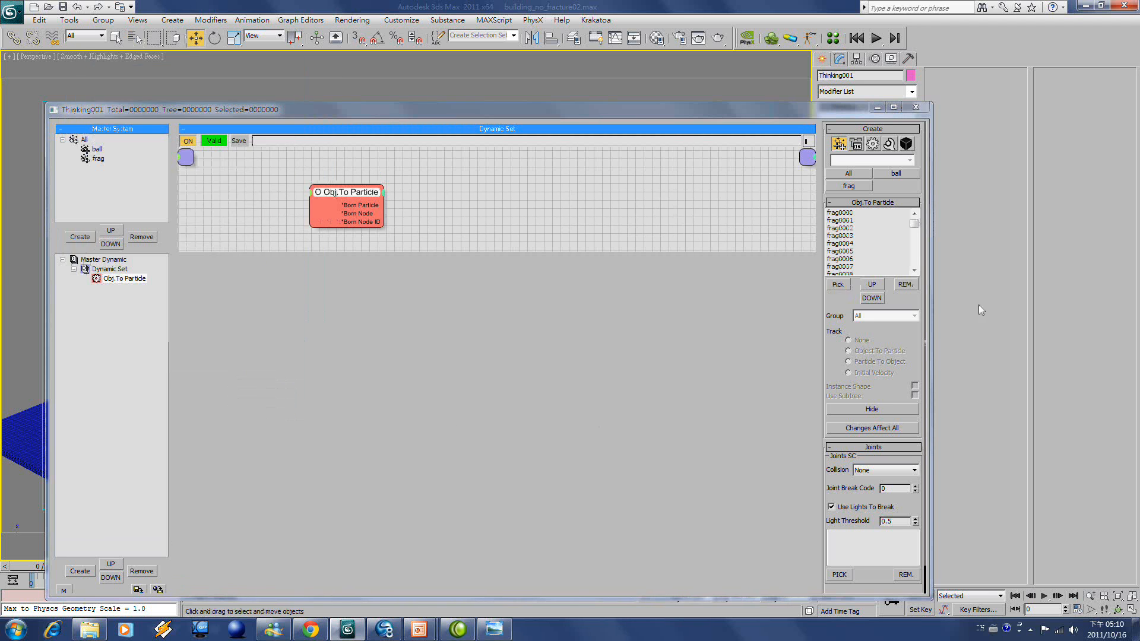
Assign all listed fragments to the frag group, set Track to Object To Particle and enable Instance Shape
drag(914, 222, 915, 286)
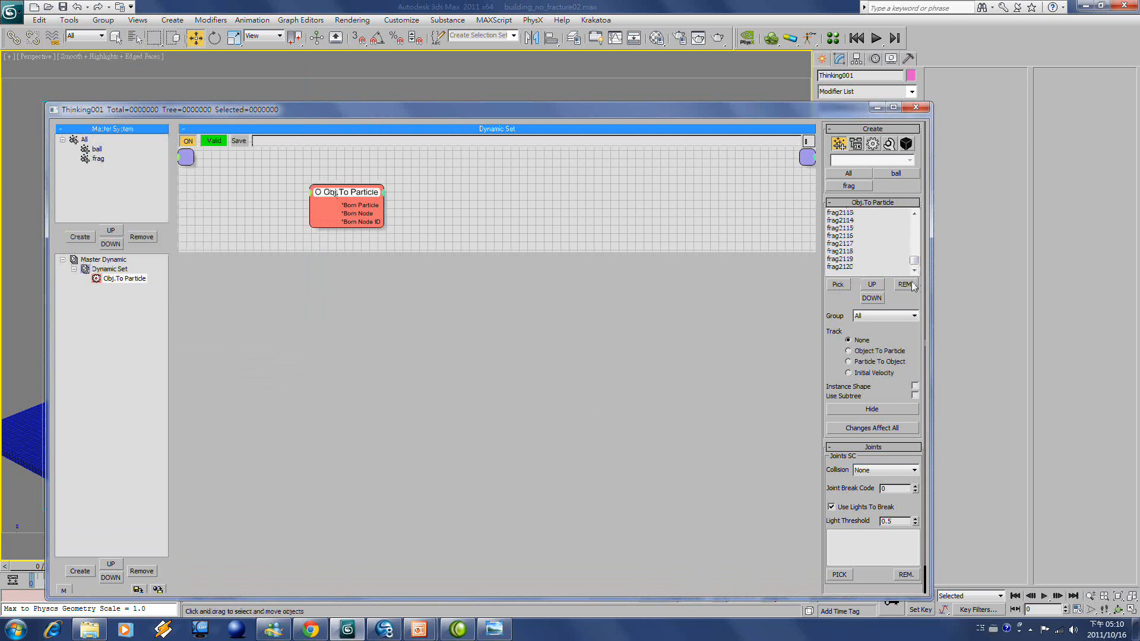
click(914, 316)
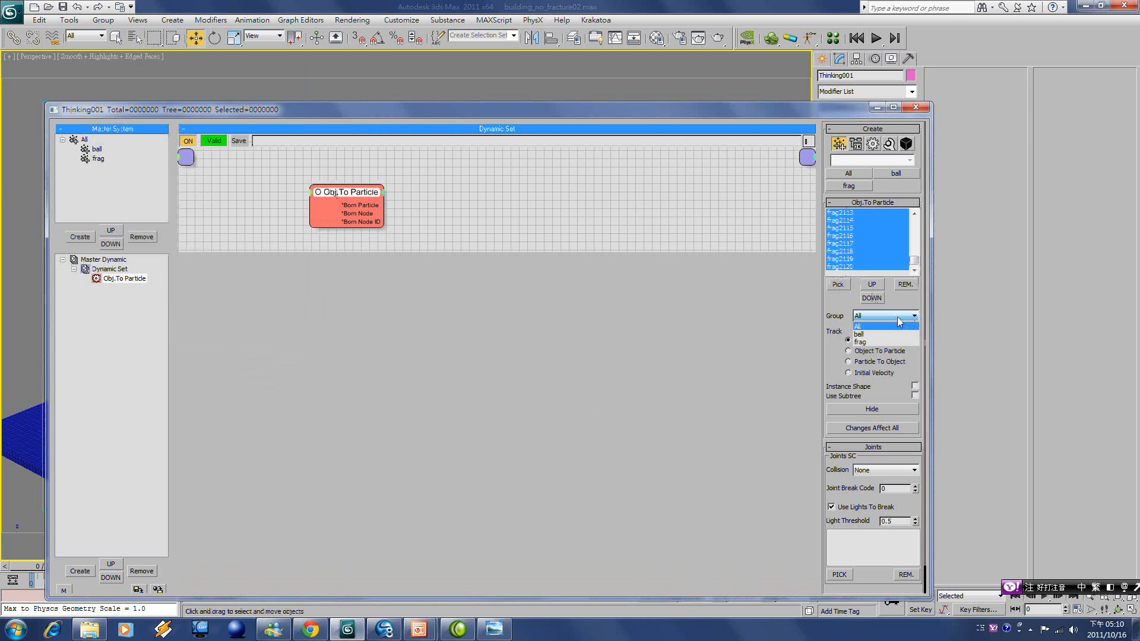
click(861, 342)
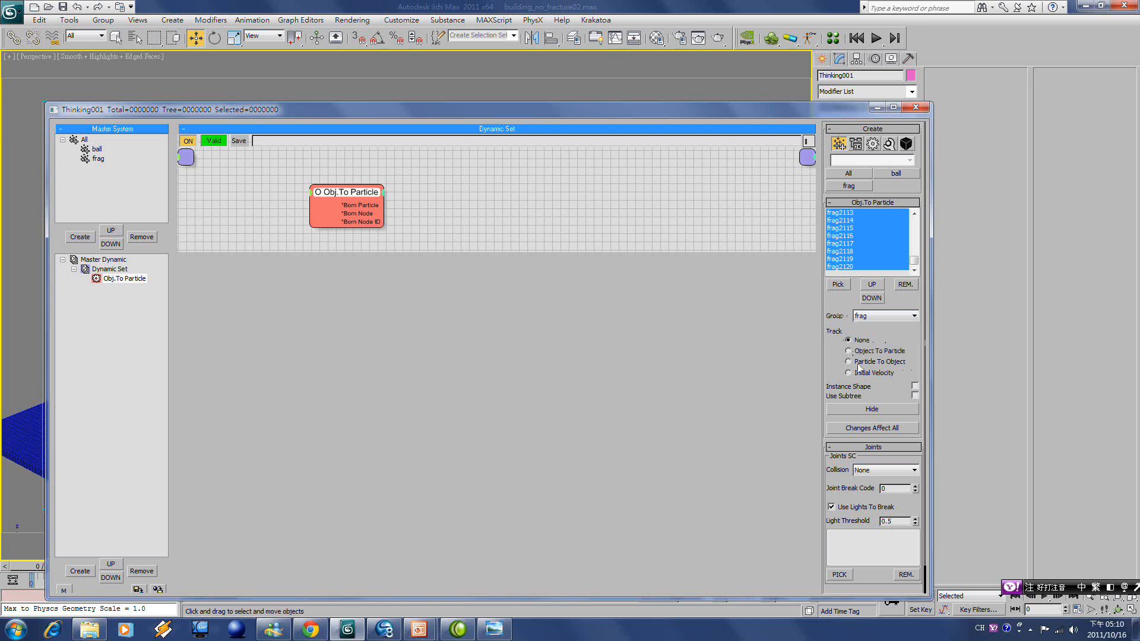
click(859, 354)
click(915, 386)
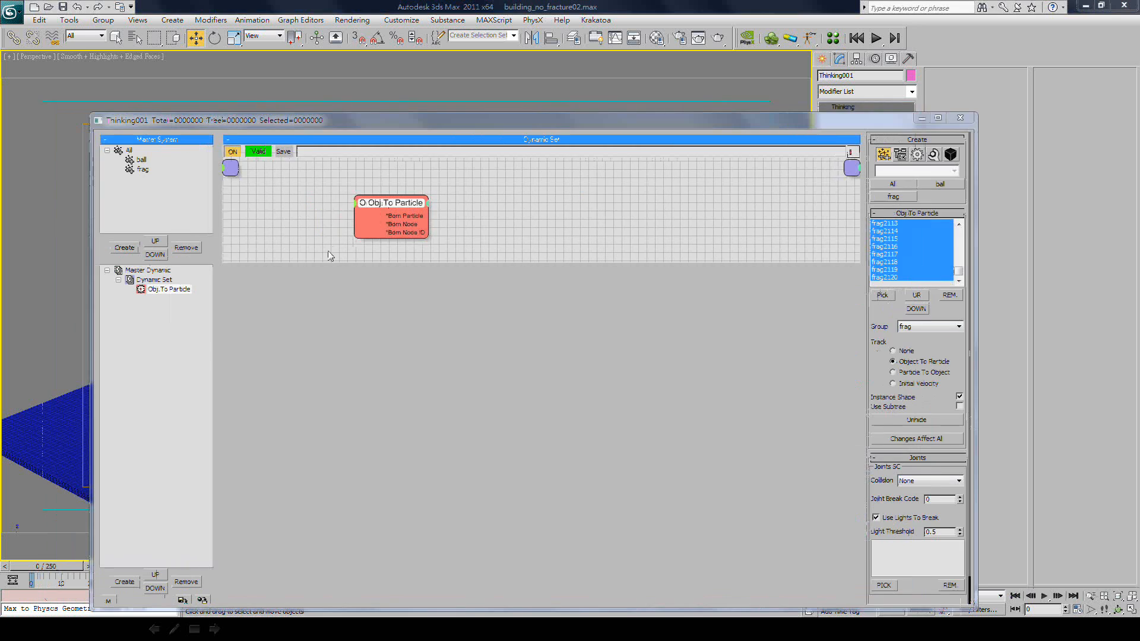
Enlarge the dynamic set's canvas and add a second Obj.To Particle operator from the Generator category below the first one
click(155, 280)
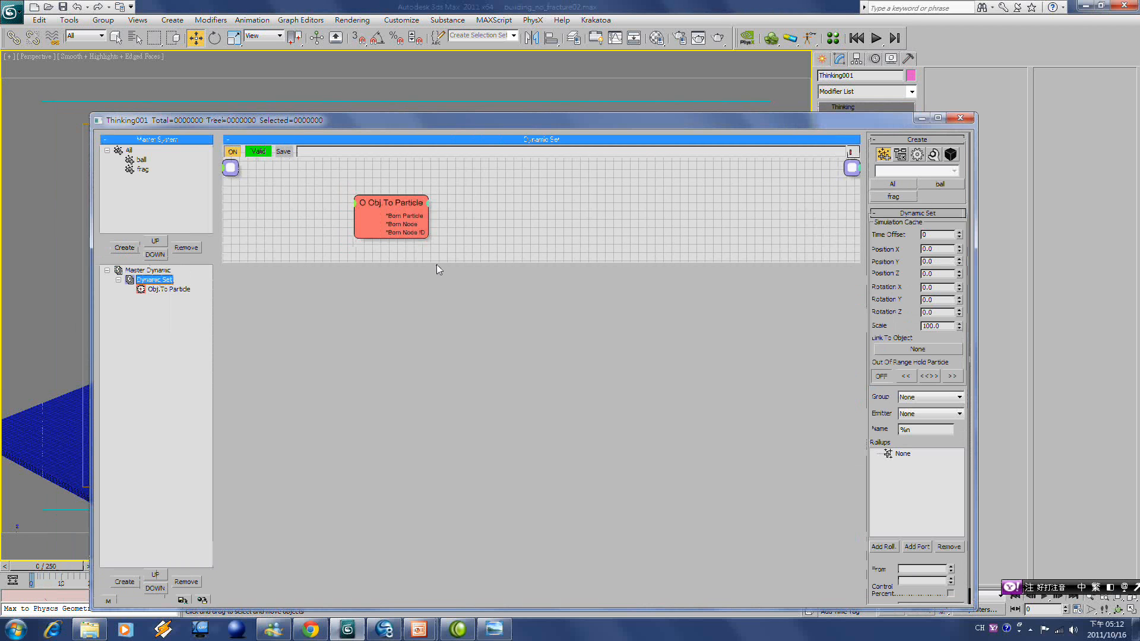
drag(438, 262, 439, 407)
drag(386, 218, 411, 227)
right_click(413, 272)
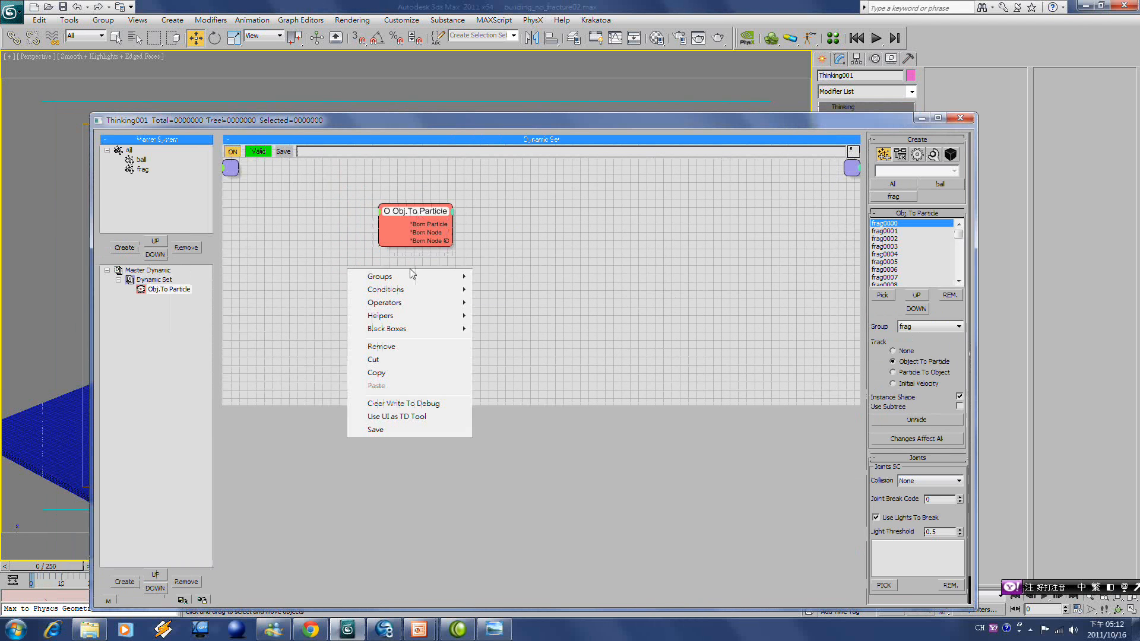
mouse_move(445, 306)
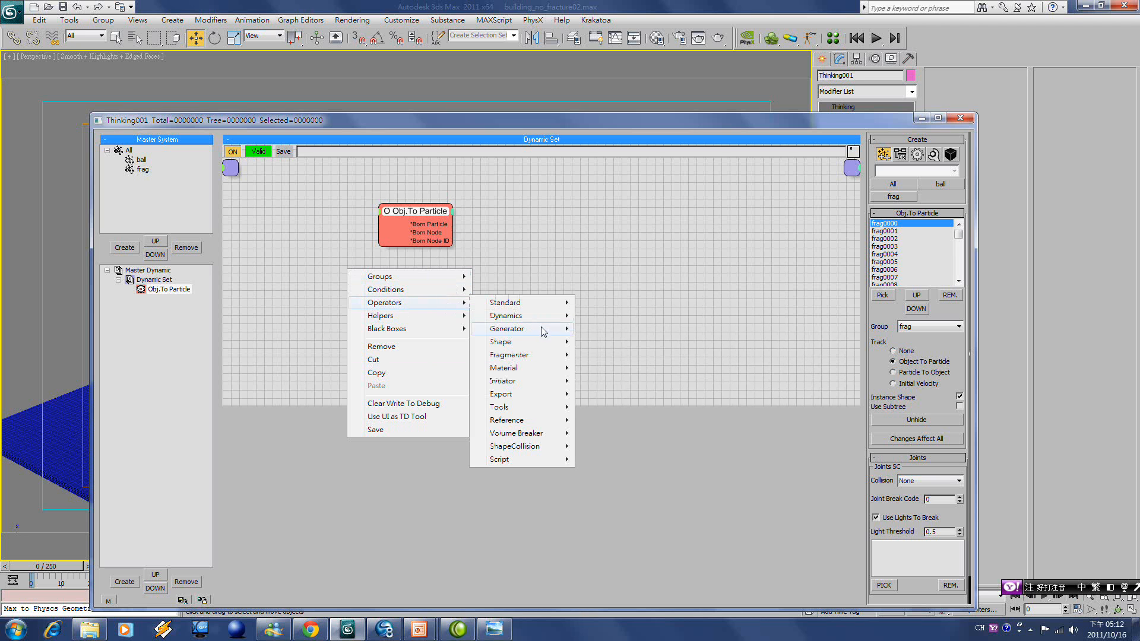
mouse_move(543, 331)
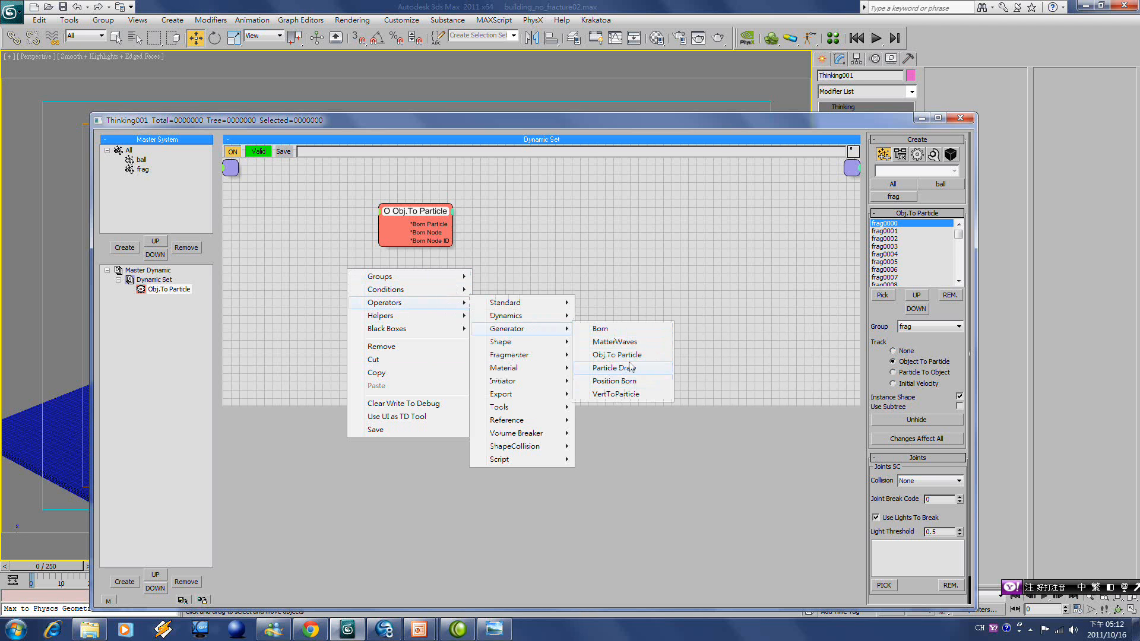
click(629, 355)
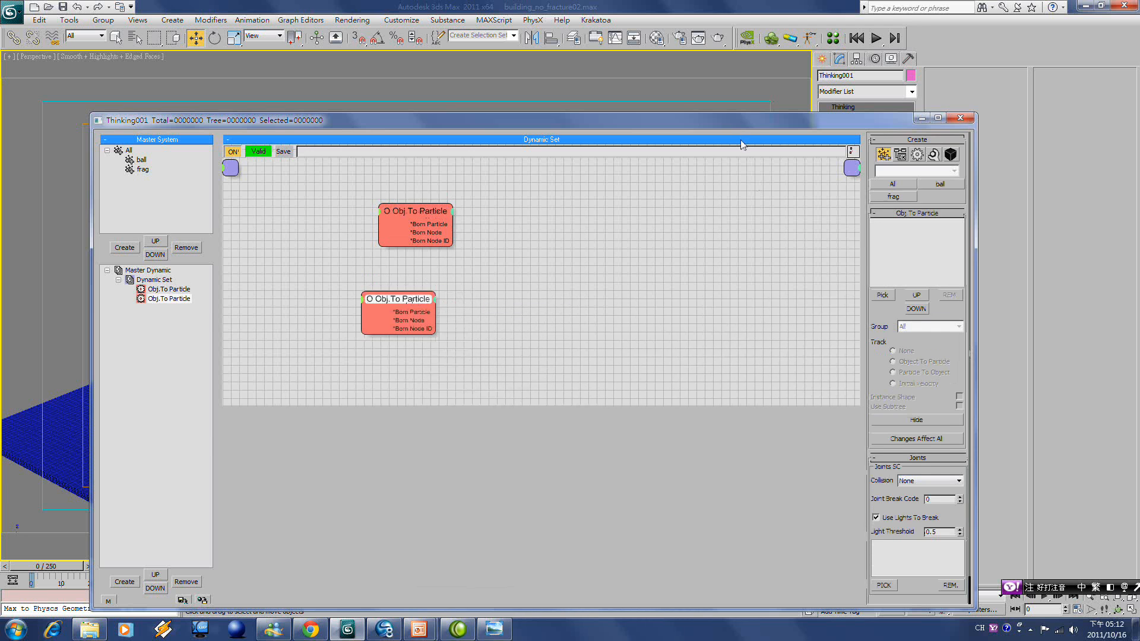
Pick Sphere001 as the only object of the second Obj.To Particle operator, leaving ground out of its list
drag(691, 123, 686, 347)
click(876, 521)
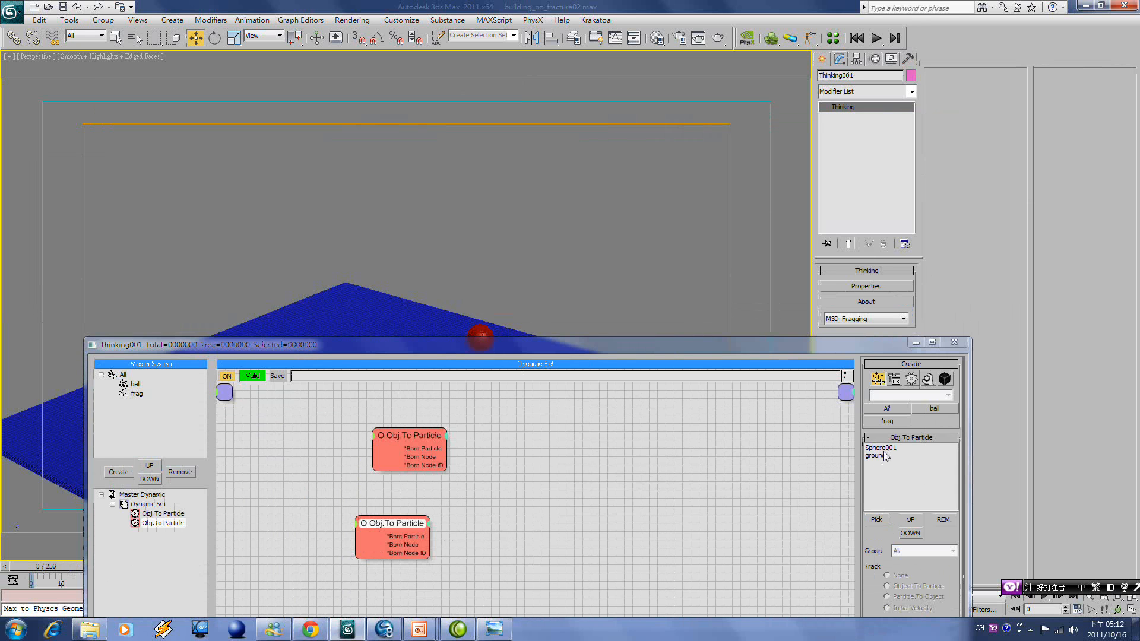
drag(837, 342, 761, 94)
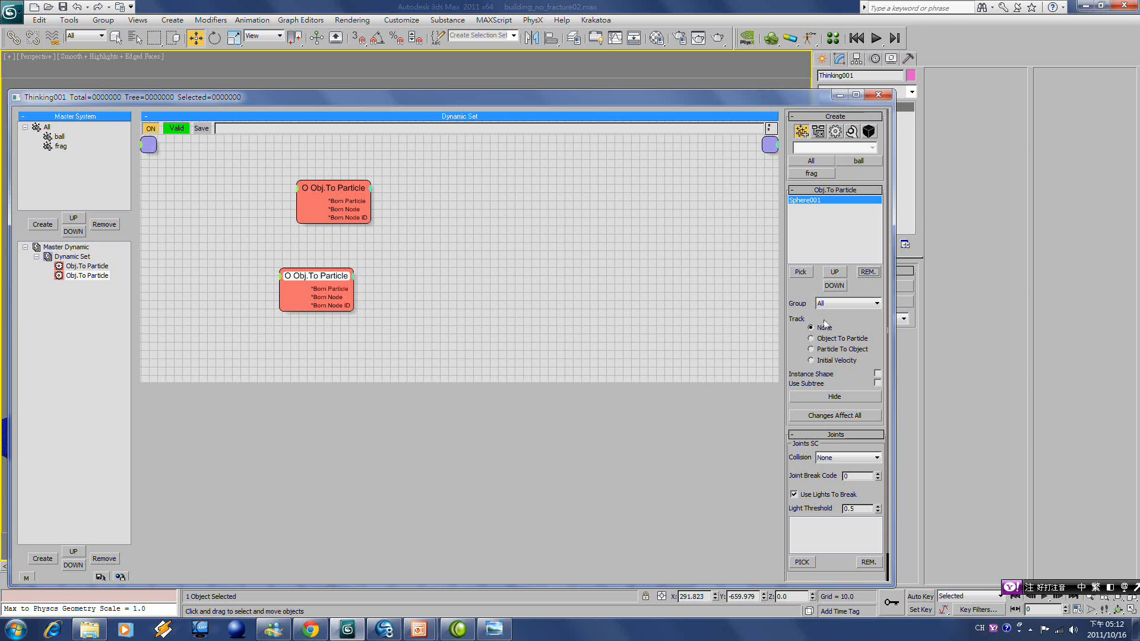
Assign Sphere001 to the ball group, set Track to Object To Particle, enable Instance Shape and hide the source object
click(867, 304)
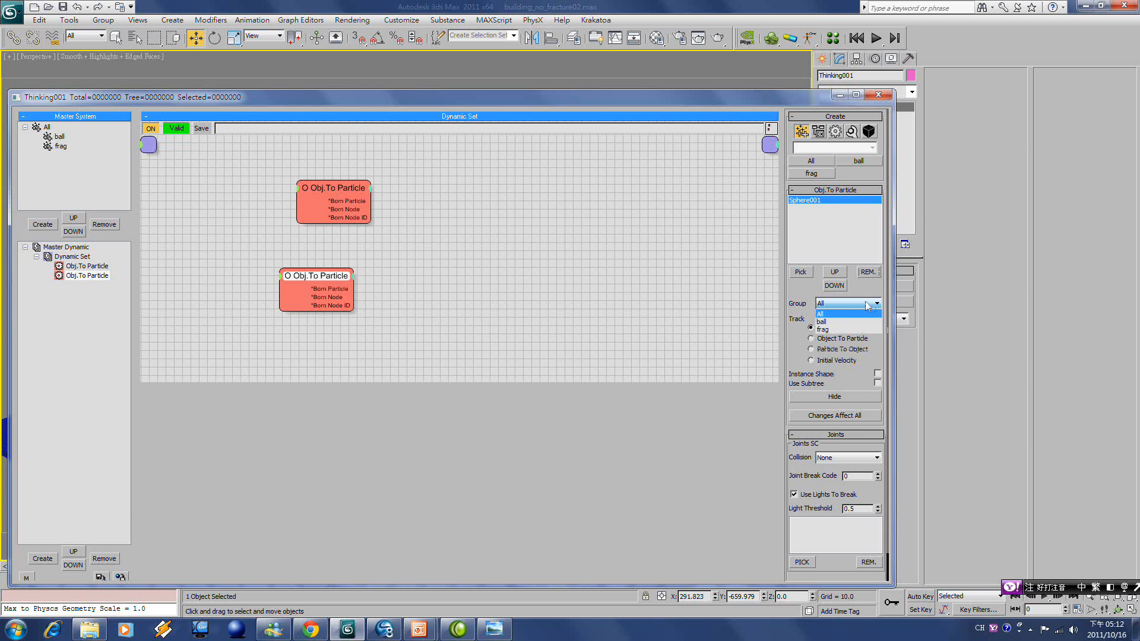
click(831, 323)
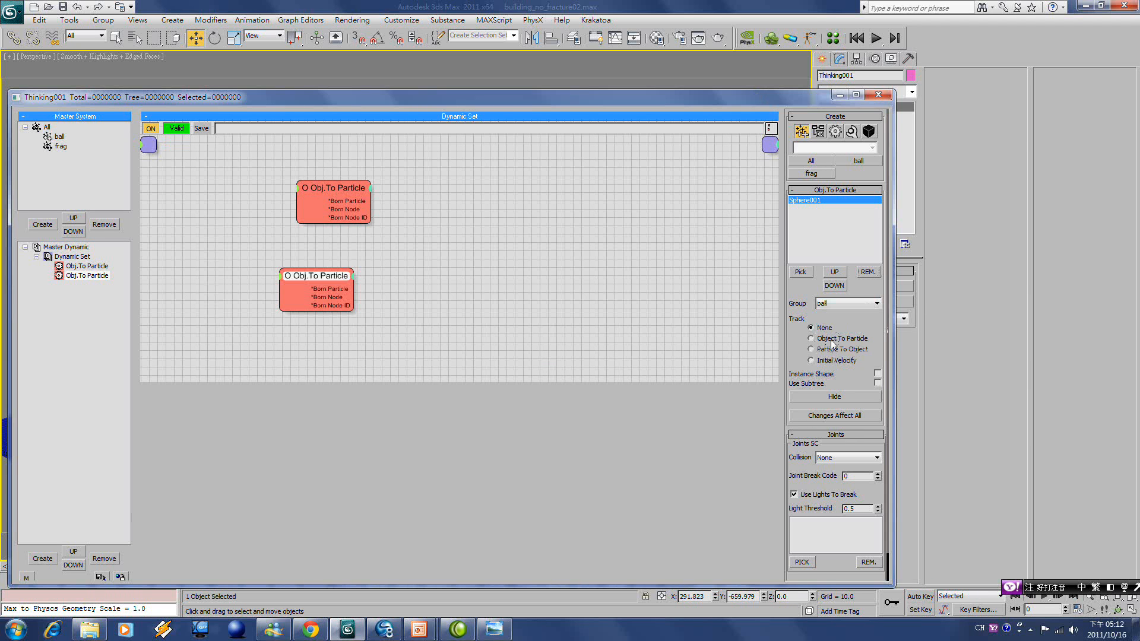
click(878, 375)
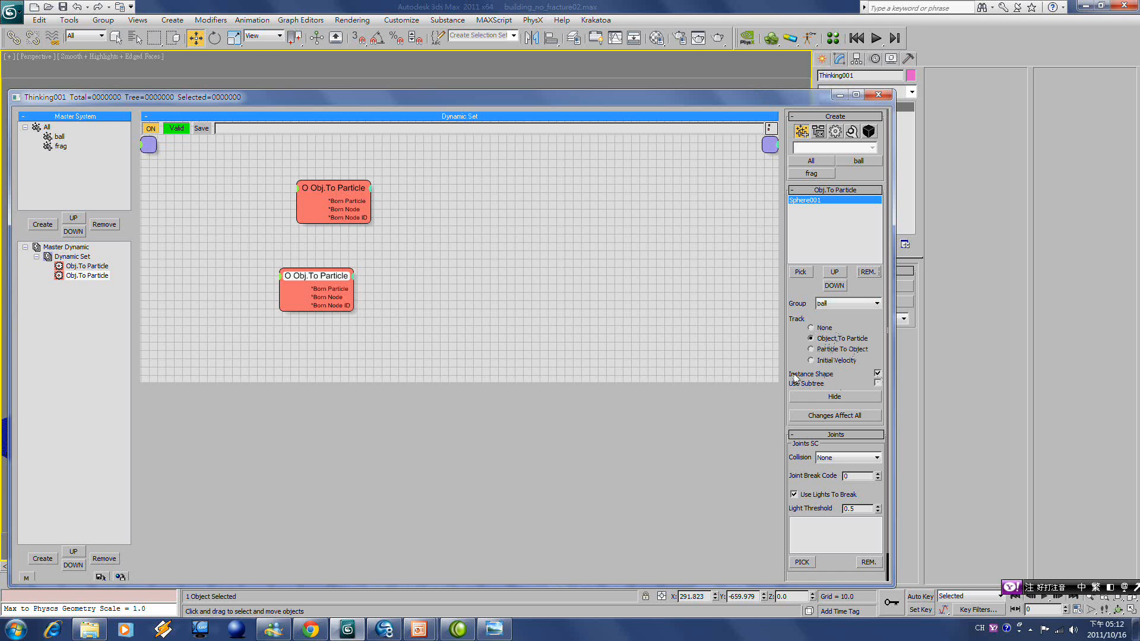
click(852, 398)
Set the Master Dynamic particle display to None and enable Show Mesh
click(72, 257)
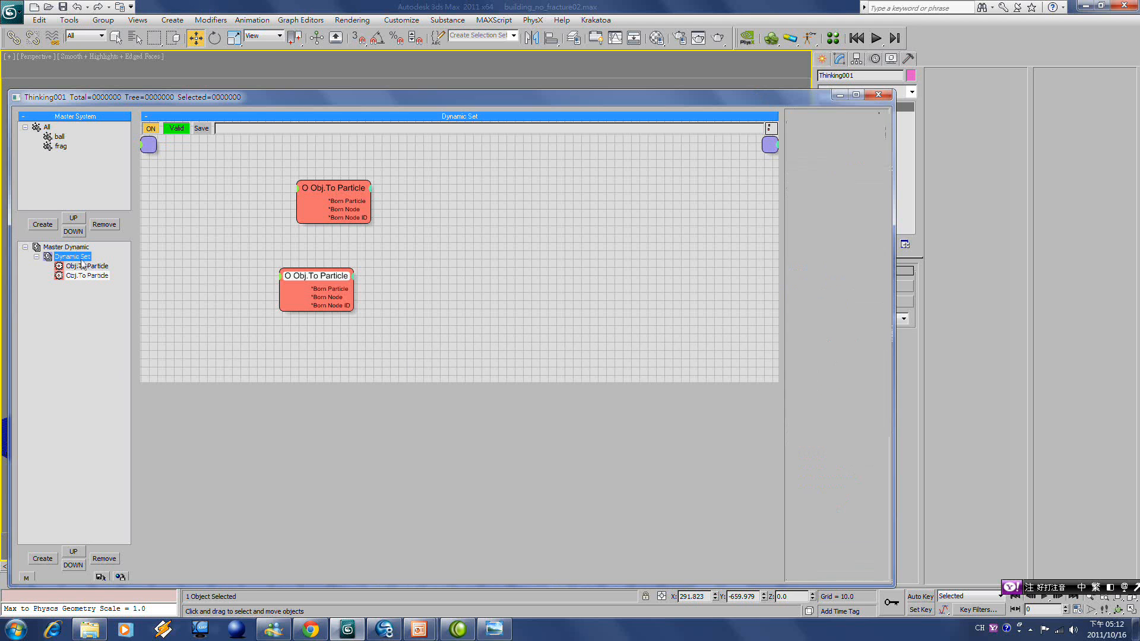
click(78, 249)
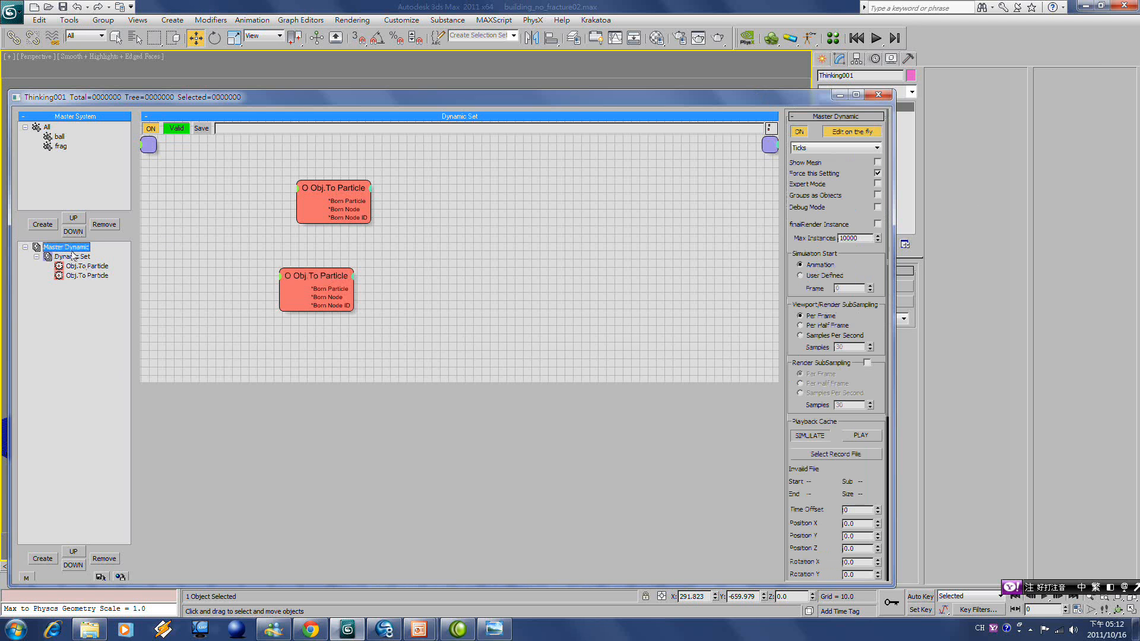
click(878, 172)
click(877, 149)
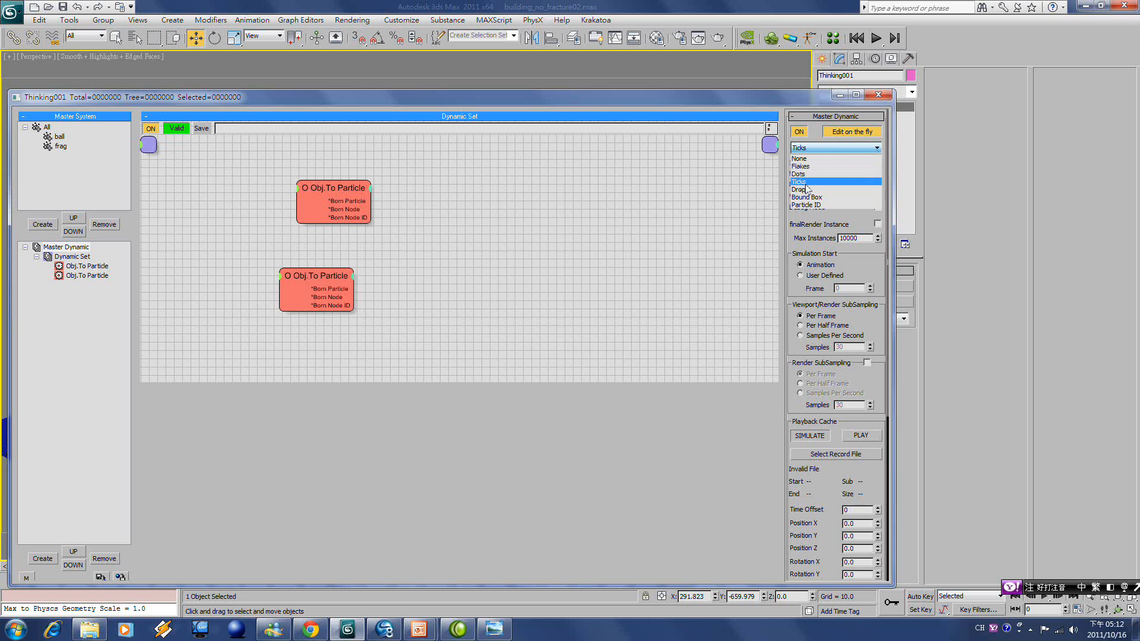
click(809, 158)
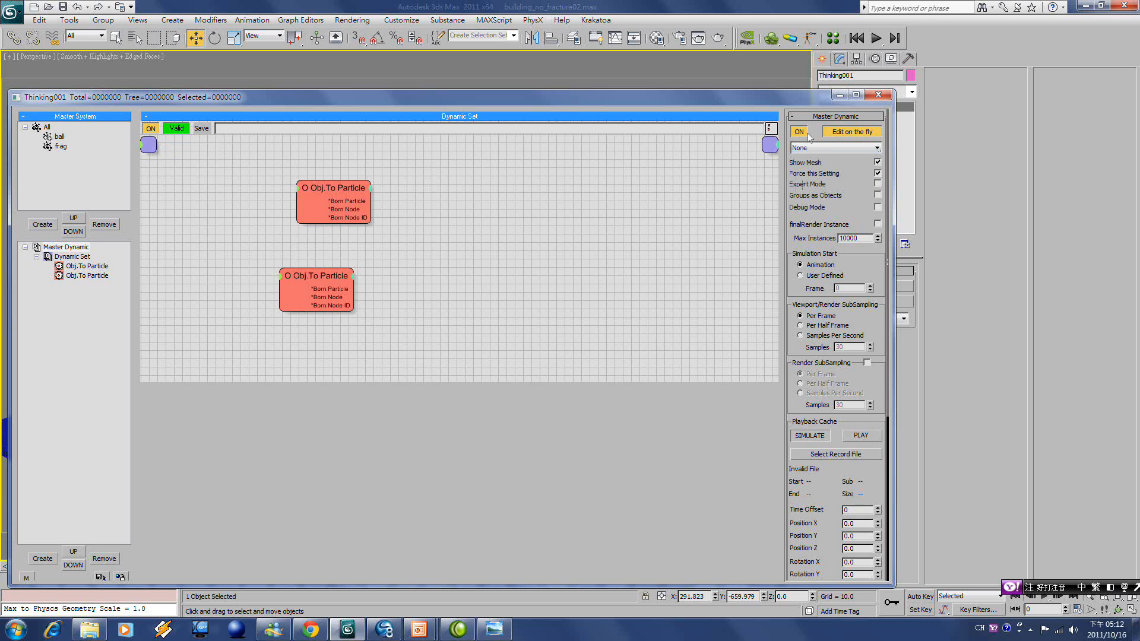
Minimize the Thinking Particles window, play the animation briefly and examine the building and sphere particle meshes in the viewport
click(841, 96)
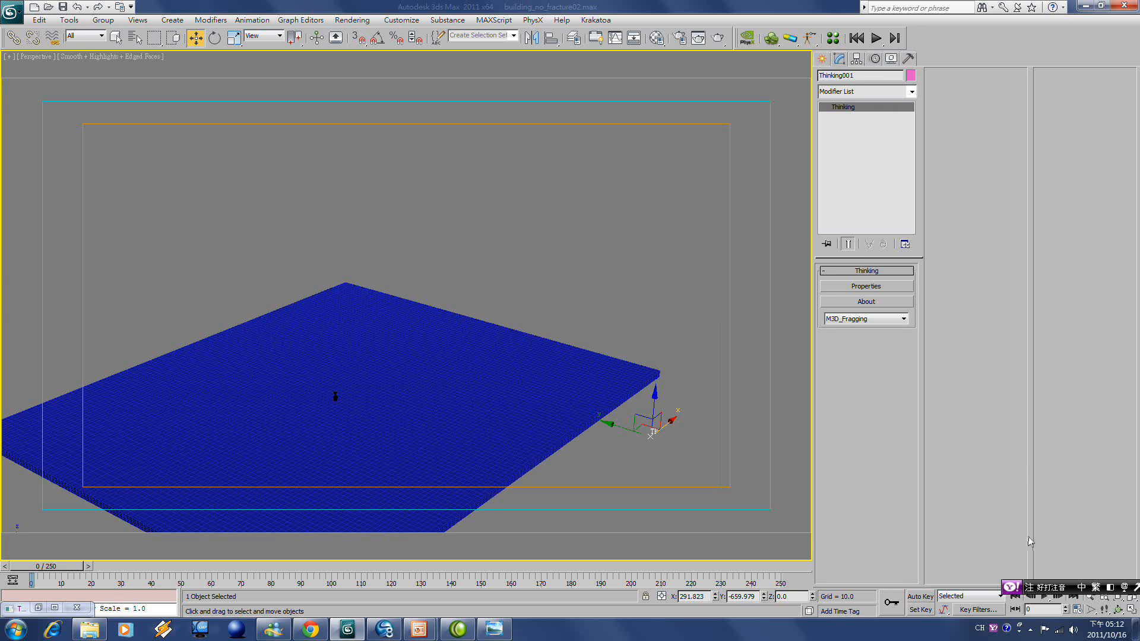
drag(1018, 588, 1016, 420)
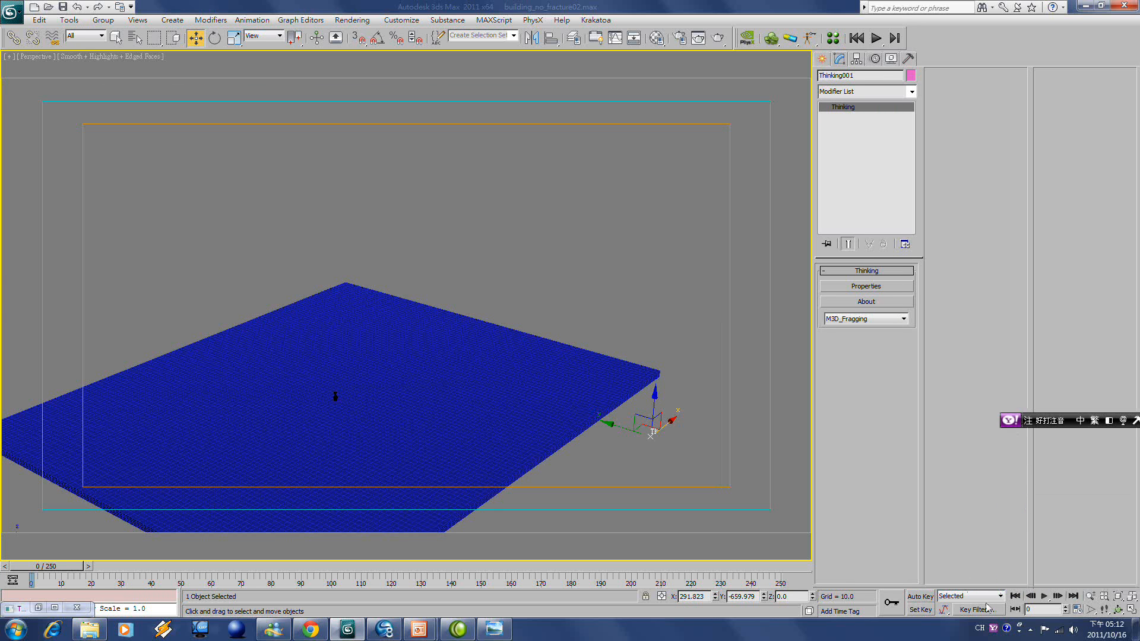
click(1045, 596)
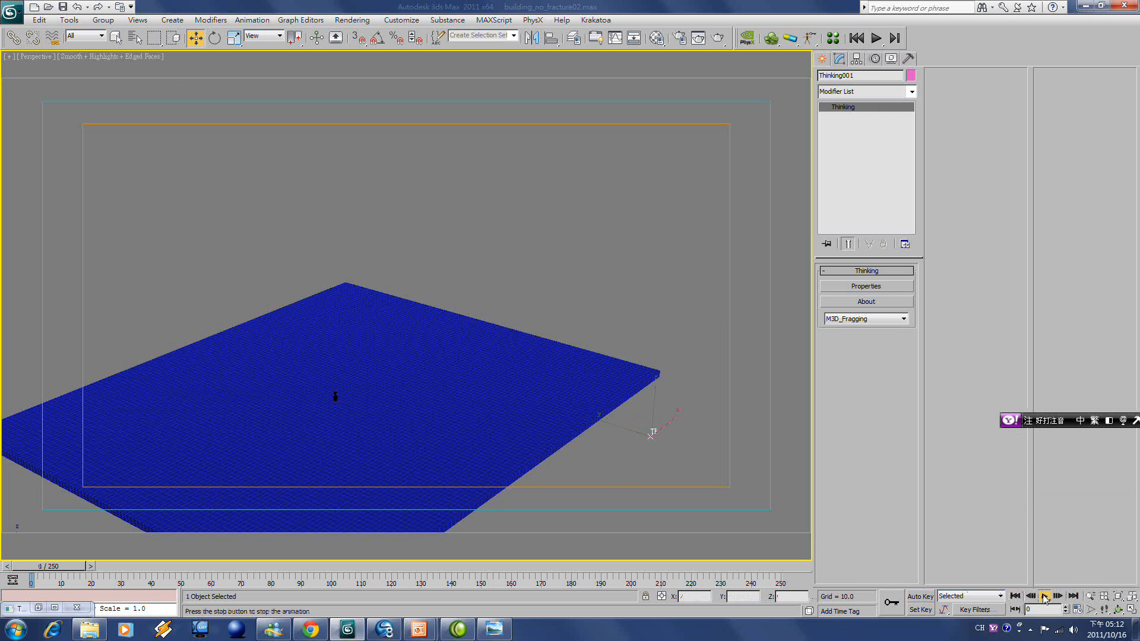
click(1045, 596)
click(1016, 597)
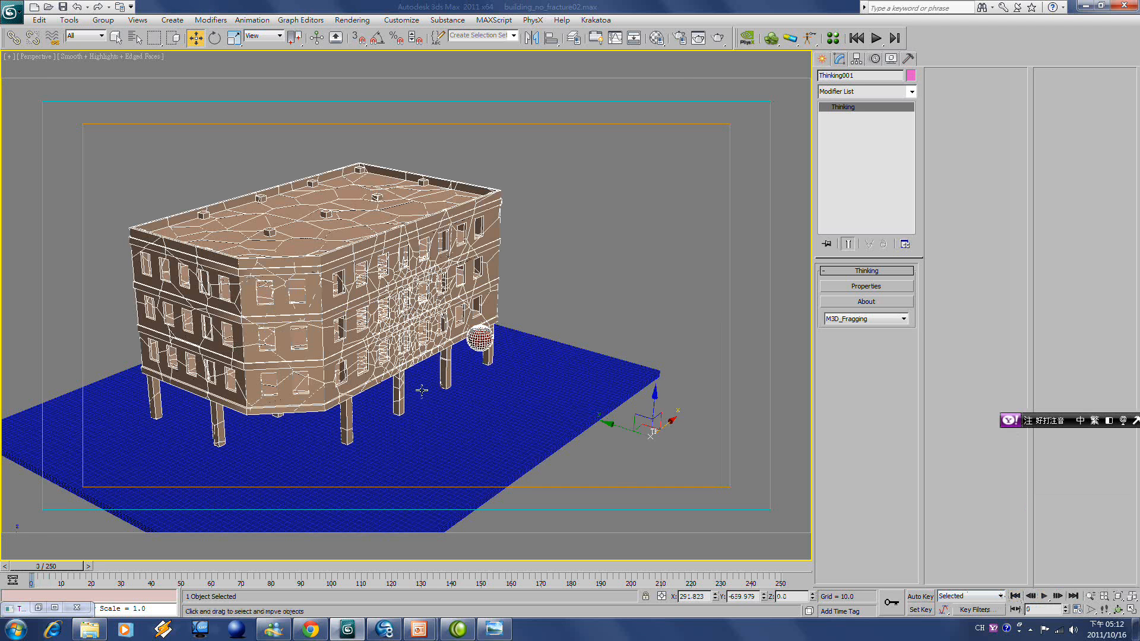
middle_drag(304, 324, 331, 291)
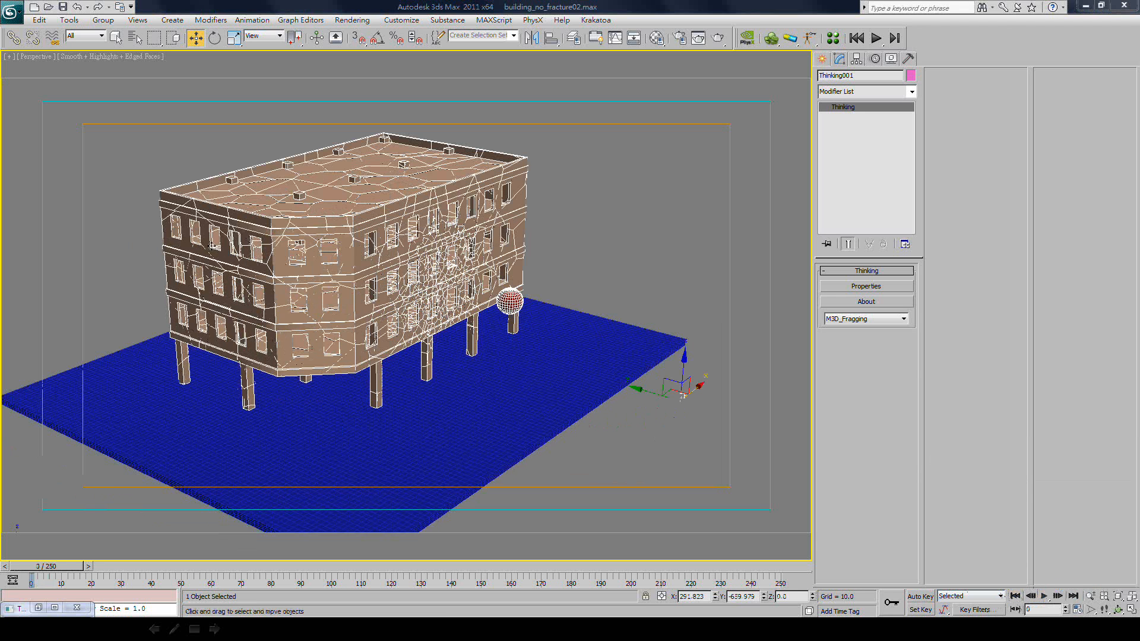
Reopen the Thinking Particles properties, create a second dynamic set under Master Dynamic and select it
click(889, 288)
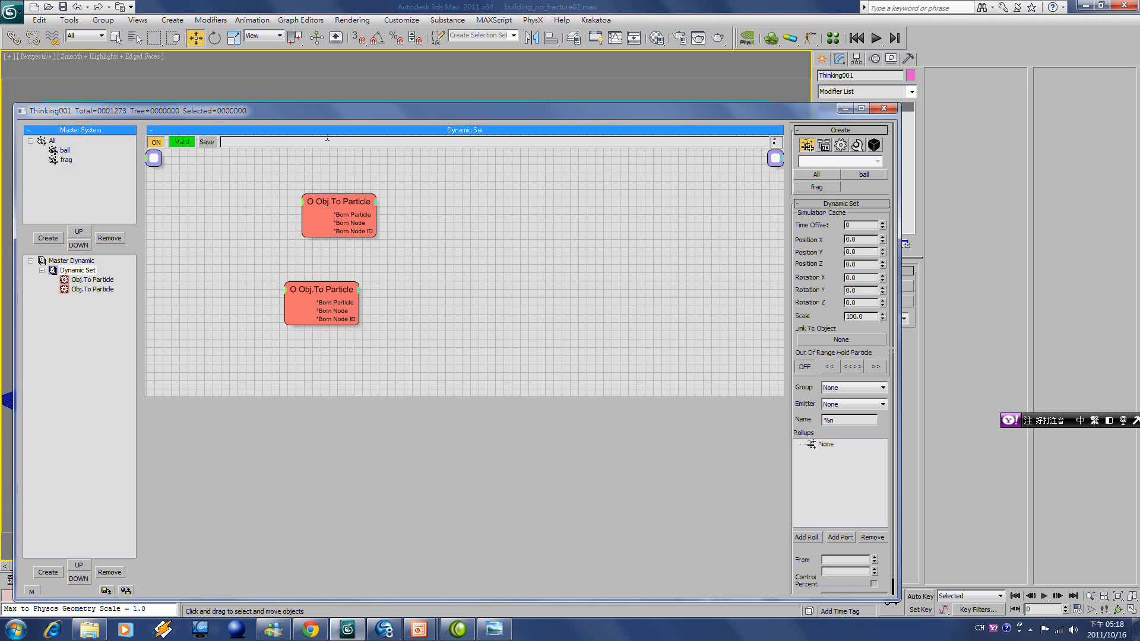
drag(348, 117, 637, 122)
click(362, 266)
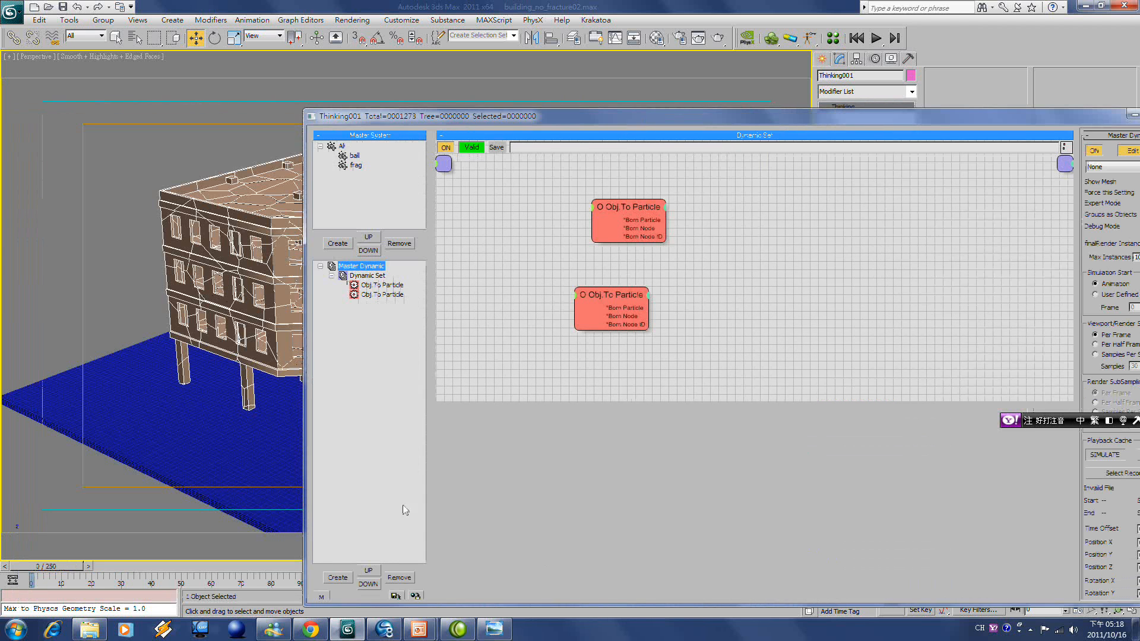
click(338, 578)
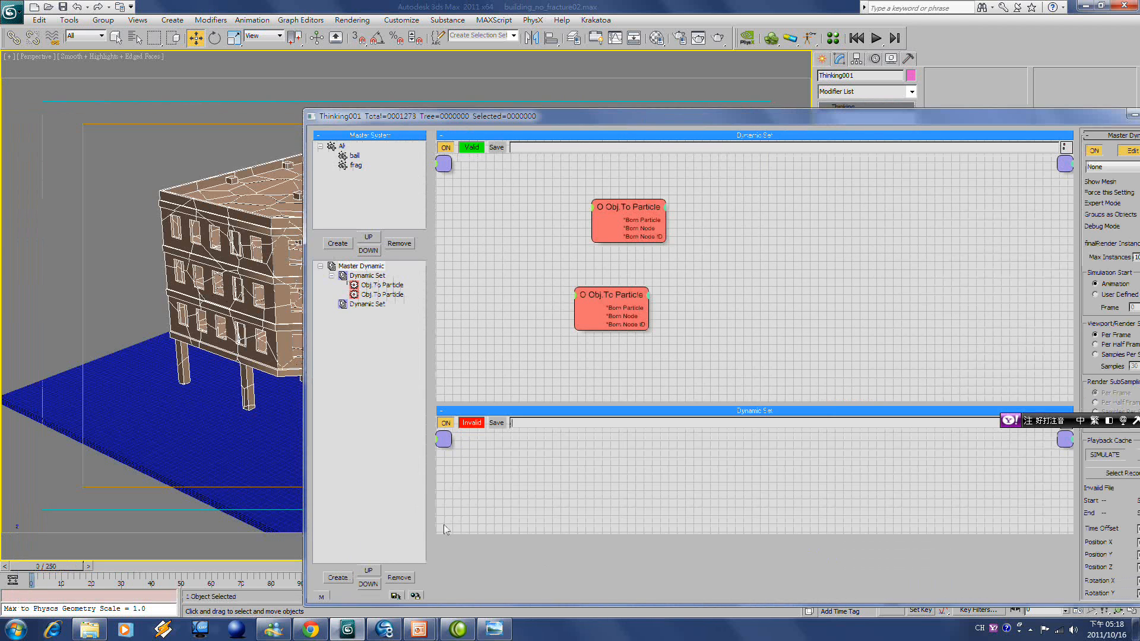
click(368, 304)
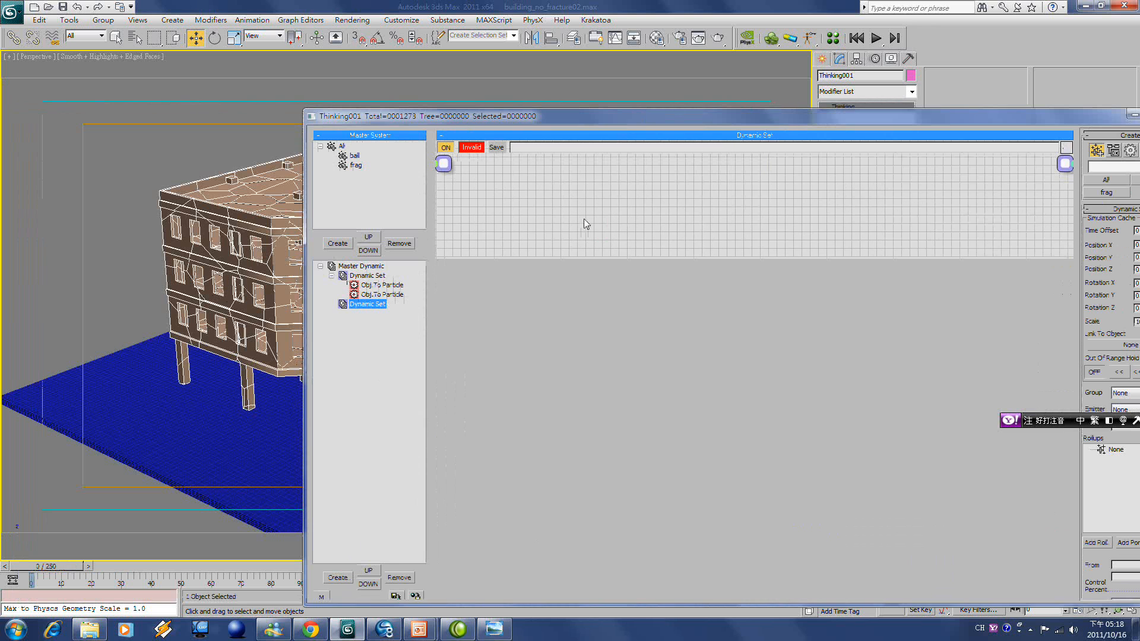
Add the frag group as a node in the second dynamic set
right_click(590, 202)
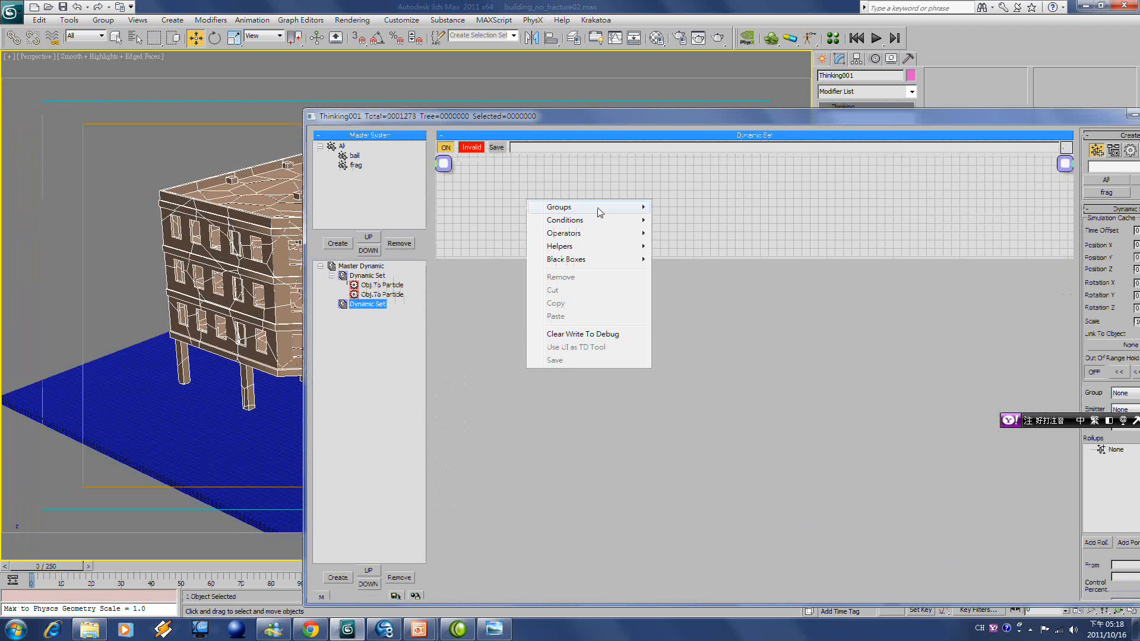
mouse_move(613, 208)
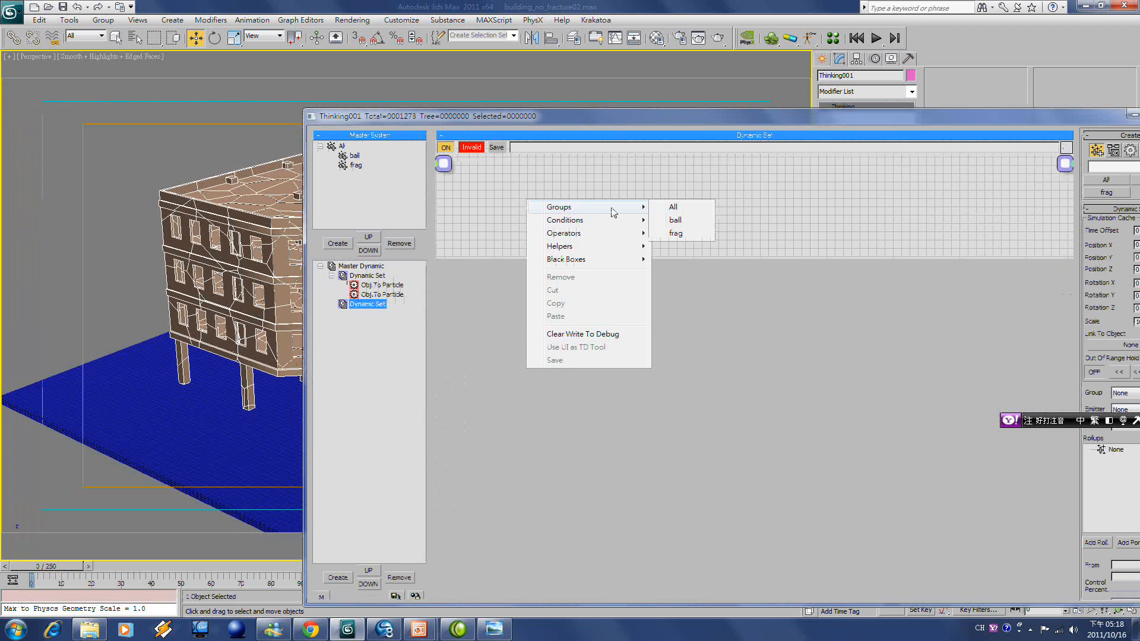
click(693, 234)
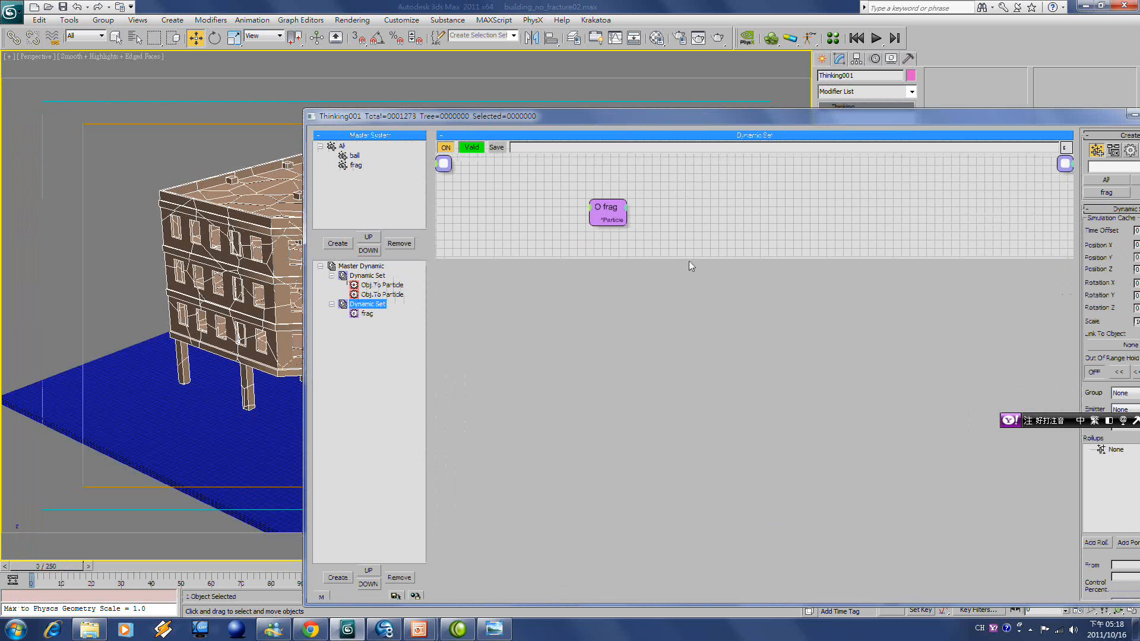
Add a Force operator from the Dynamics category, enlarge the canvas and arrange the frag and Force nodes side by side
right_click(691, 190)
mouse_move(719, 225)
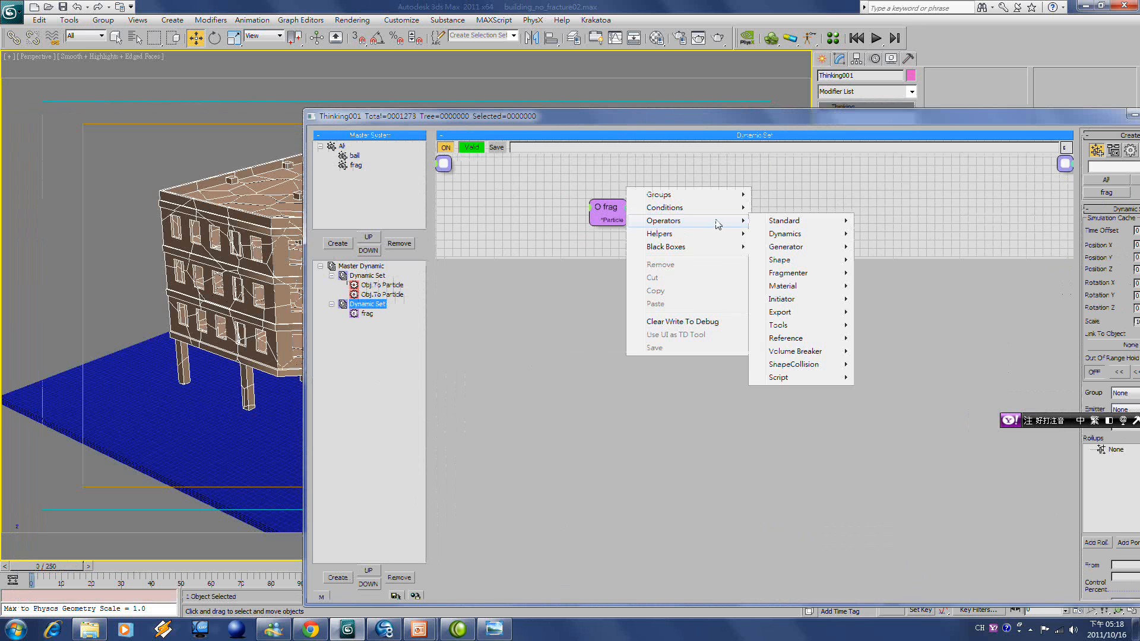
mouse_move(787, 235)
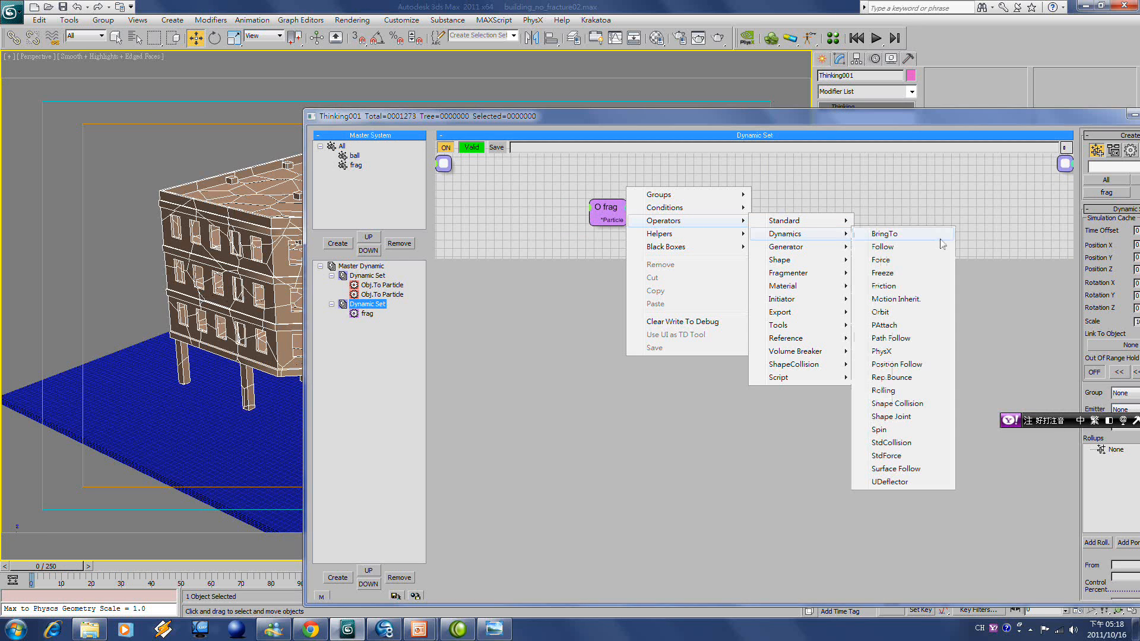
click(894, 260)
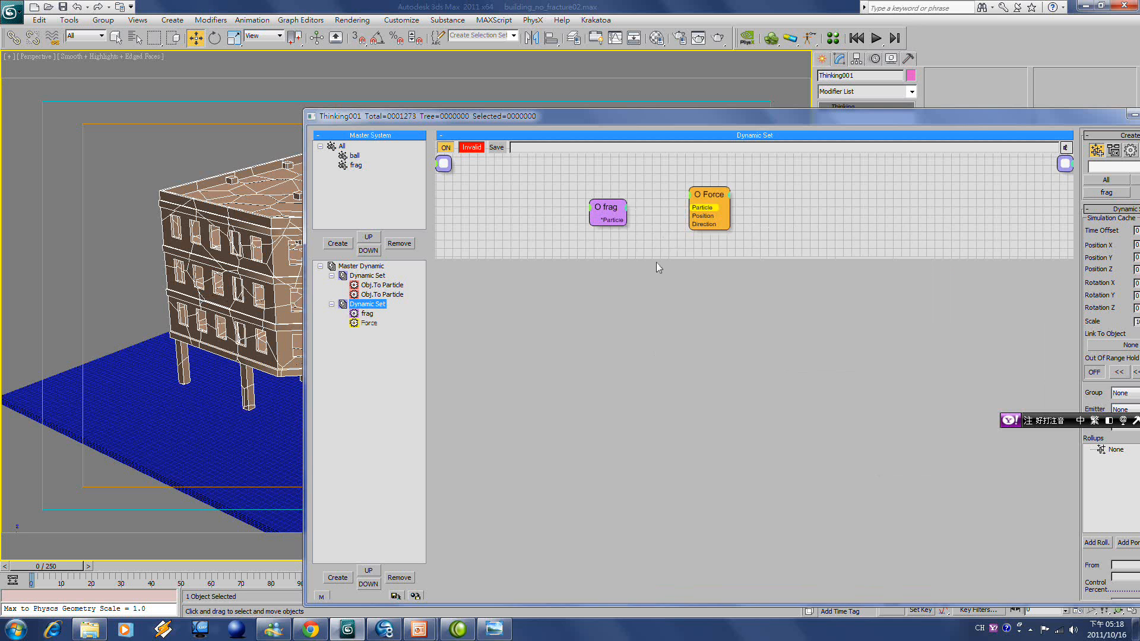
drag(665, 255, 666, 407)
drag(608, 286, 600, 263)
drag(707, 272, 719, 263)
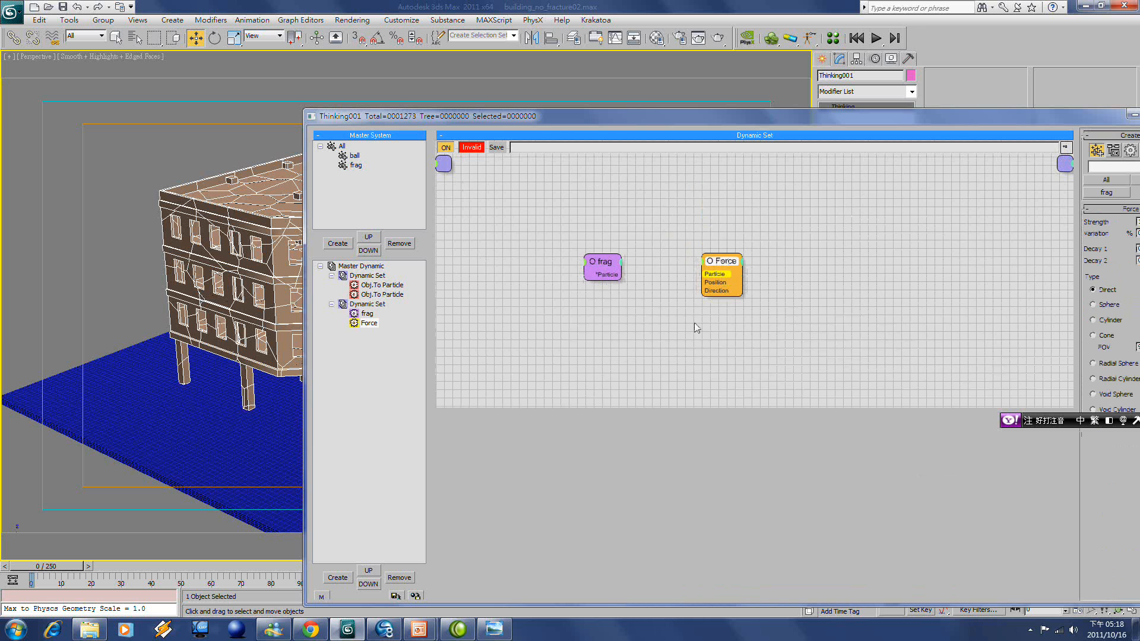
Add a Point3 helper from the Standard category below the frag and Force nodes and set its Z-Value to -1
right_click(634, 334)
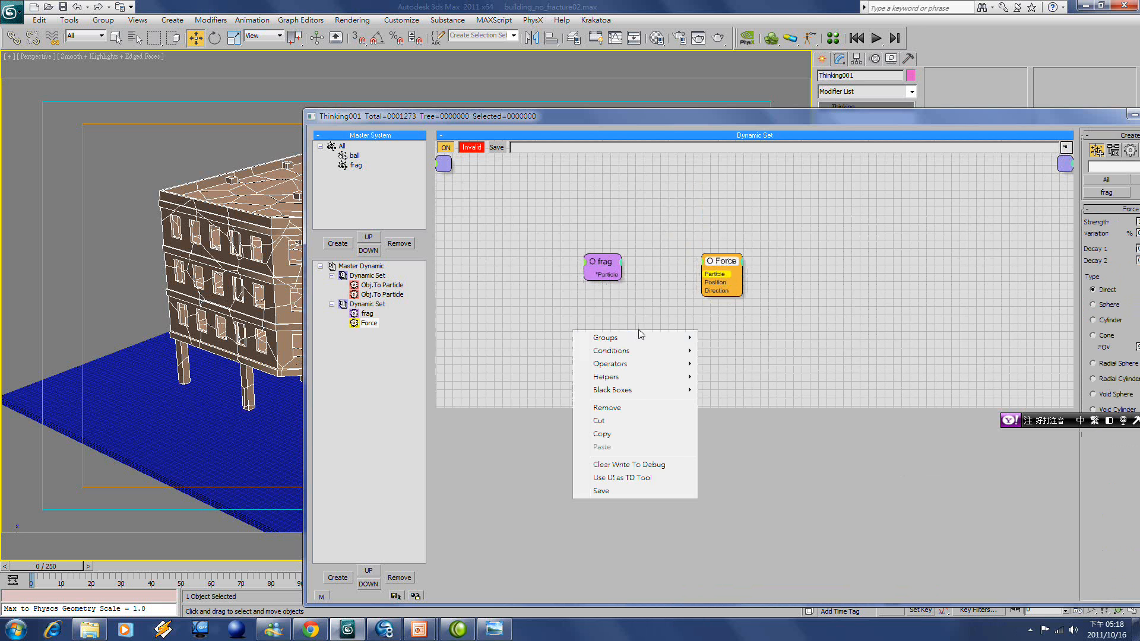
mouse_move(675, 370)
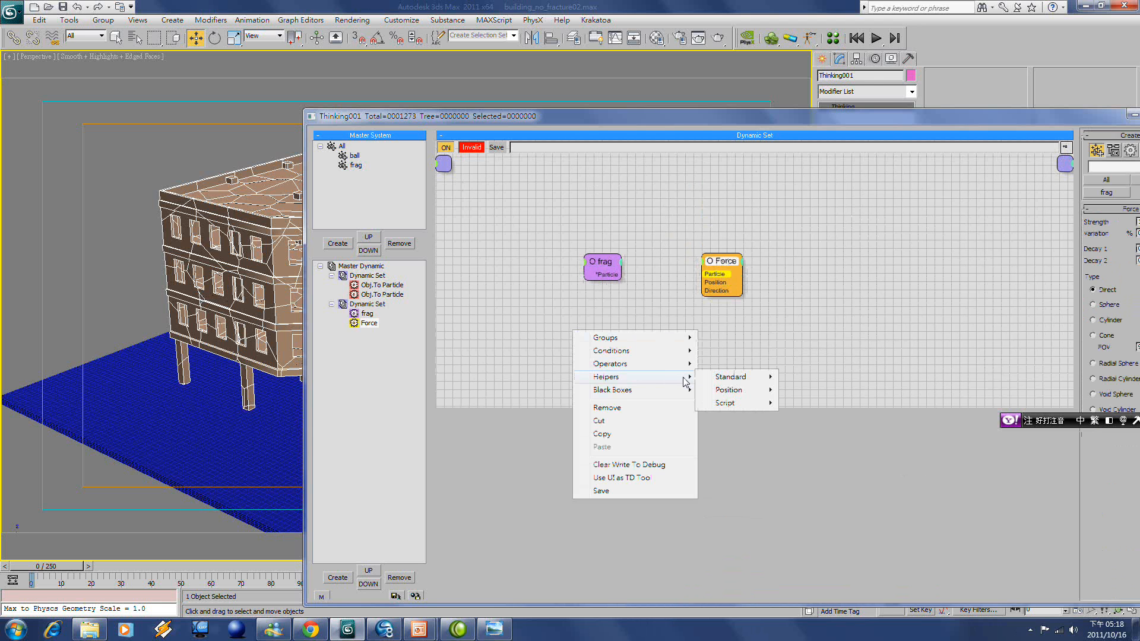
mouse_move(723, 383)
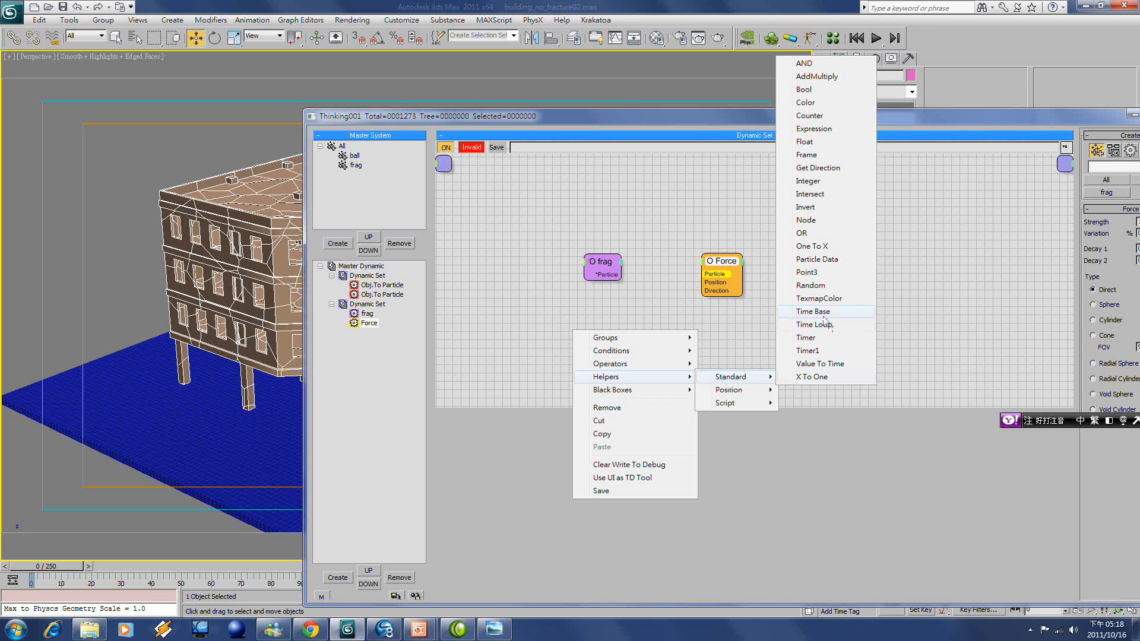
click(811, 273)
click(683, 356)
drag(991, 109, 738, 148)
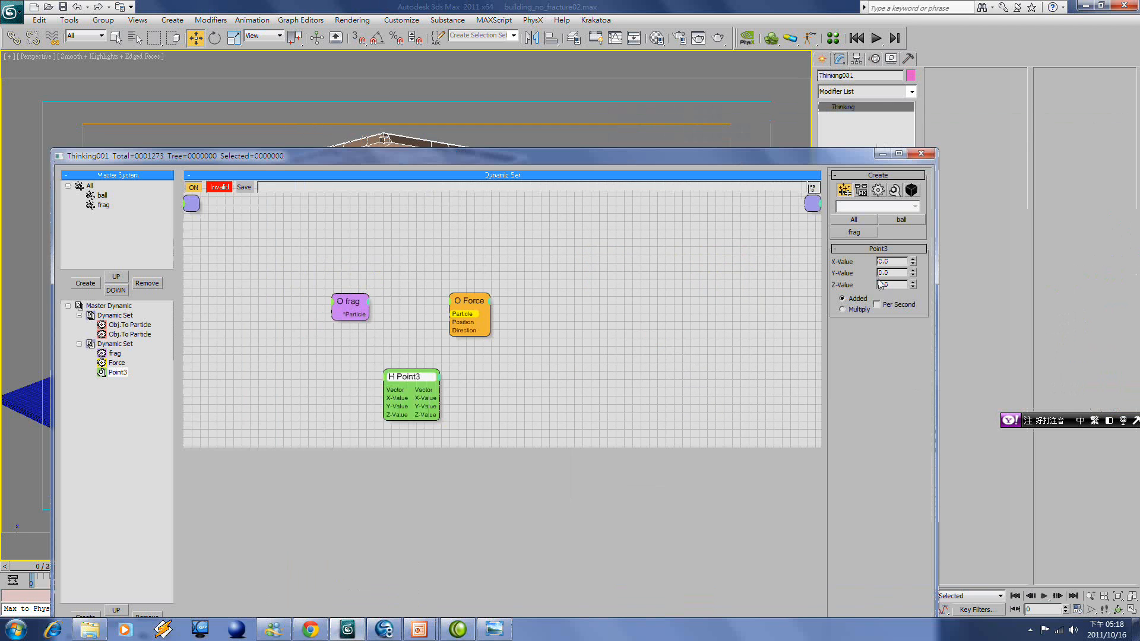
text(-1)
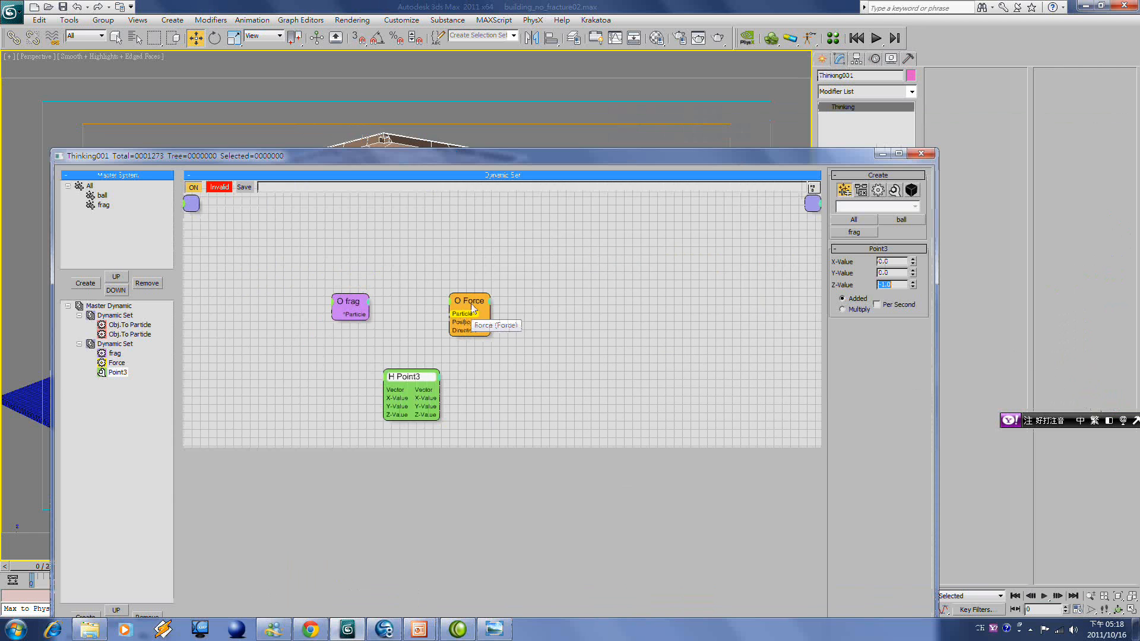
Connect the Point3 vector to the Force operator's Direction input and the frag particles to its Particle input, arranging the nodes closer together
drag(466, 321, 566, 322)
drag(442, 390, 547, 331)
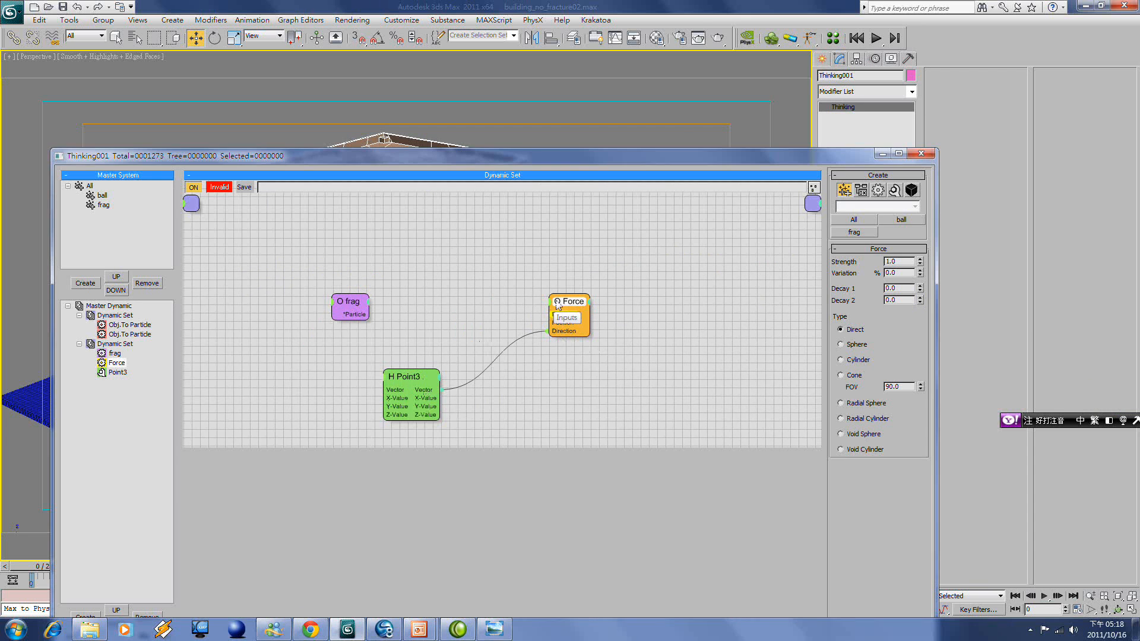
drag(550, 314, 456, 302)
drag(441, 382, 482, 354)
Set the Force operator's Variation to 30% and play the animation to check the falling fragments
click(579, 321)
double_click(905, 261)
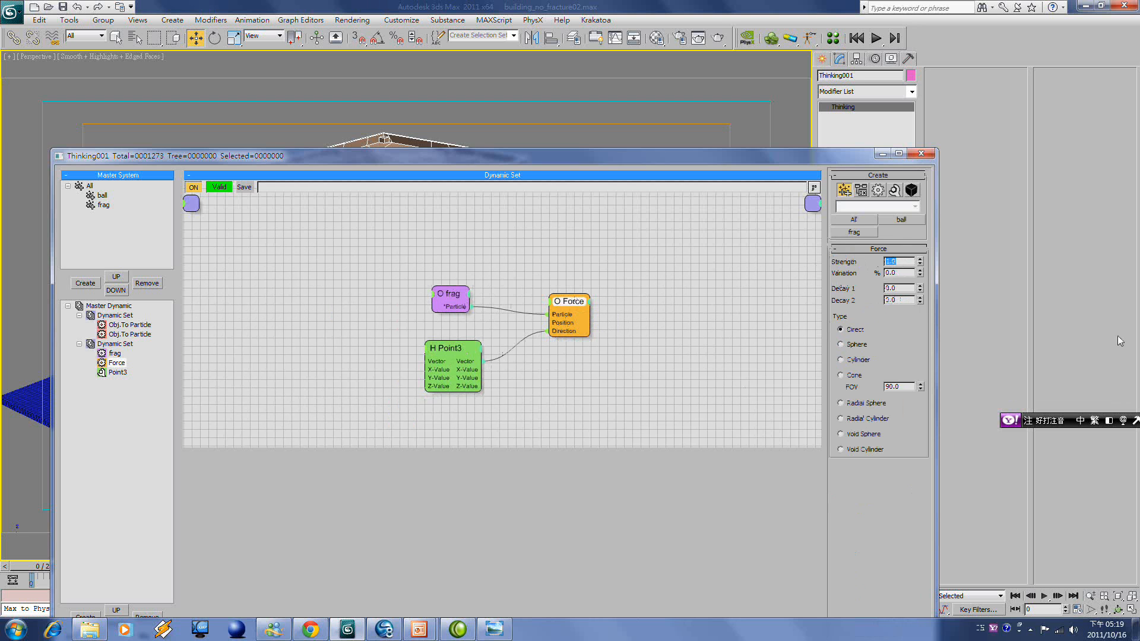
double_click(910, 273)
text(30)
key(Return)
click(883, 154)
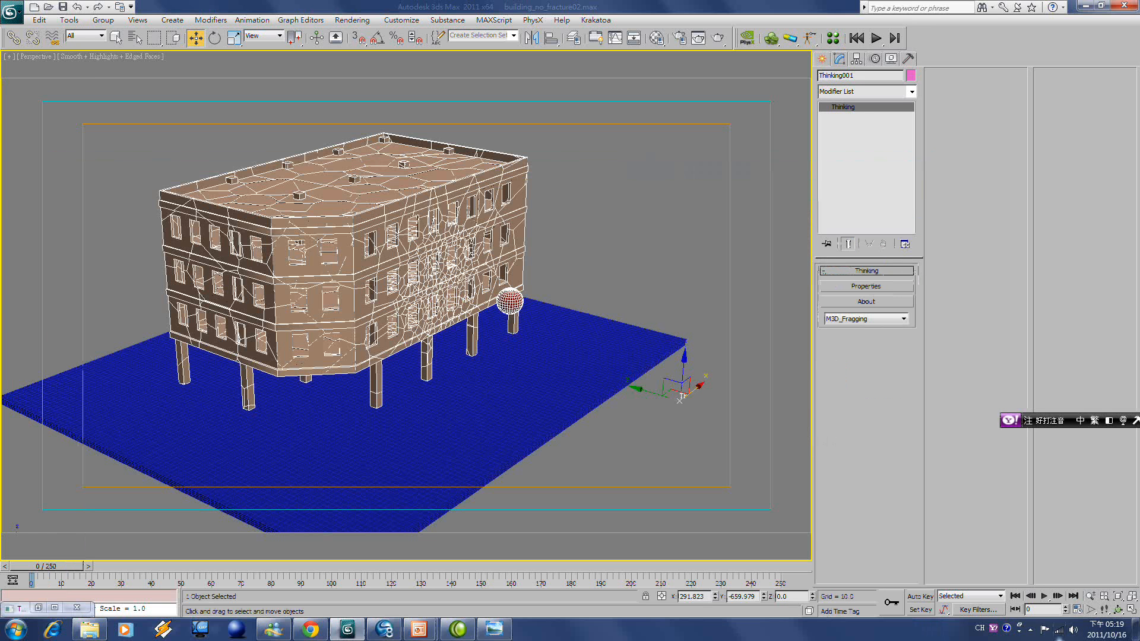
click(1044, 598)
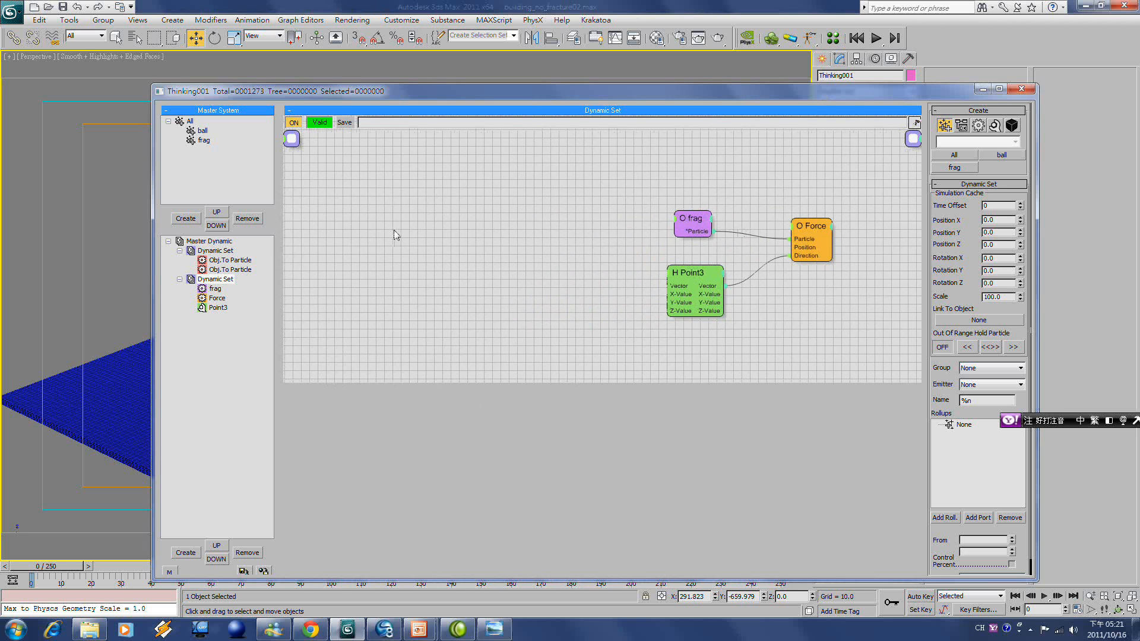
Add an SC operator from the ShapeCollision category and place it beside the force network
right_click(393, 236)
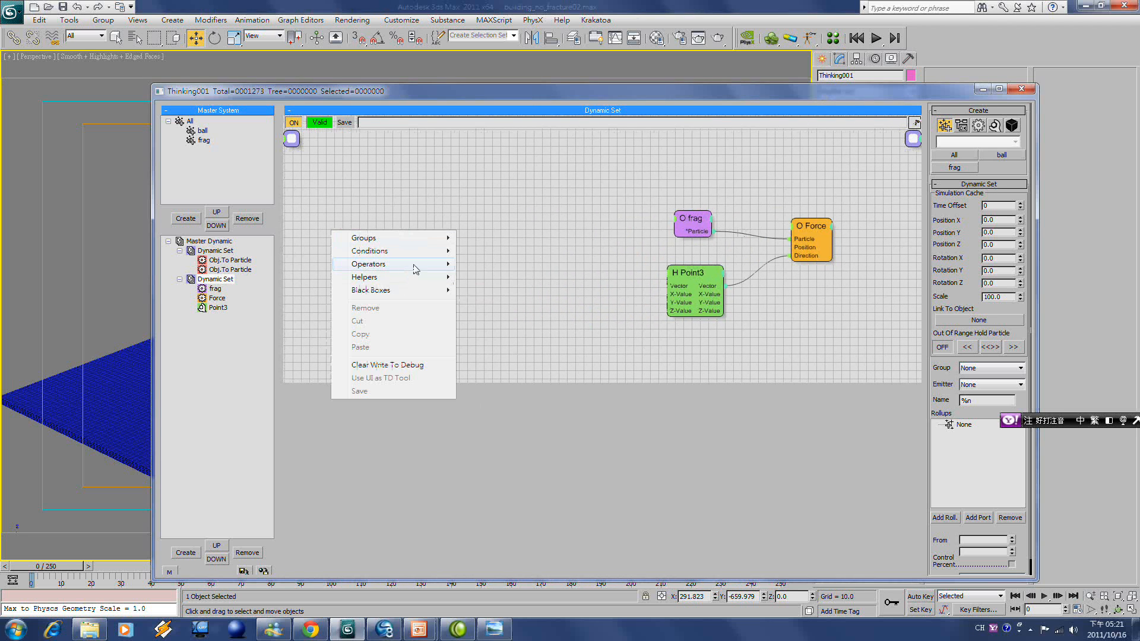
mouse_move(425, 264)
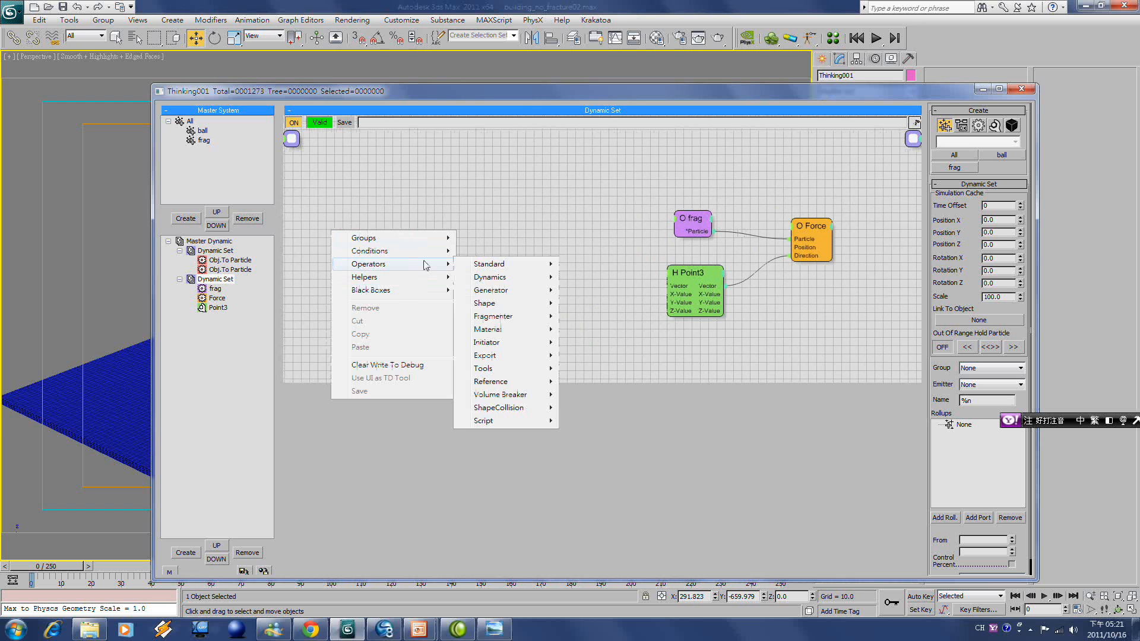
mouse_move(534, 409)
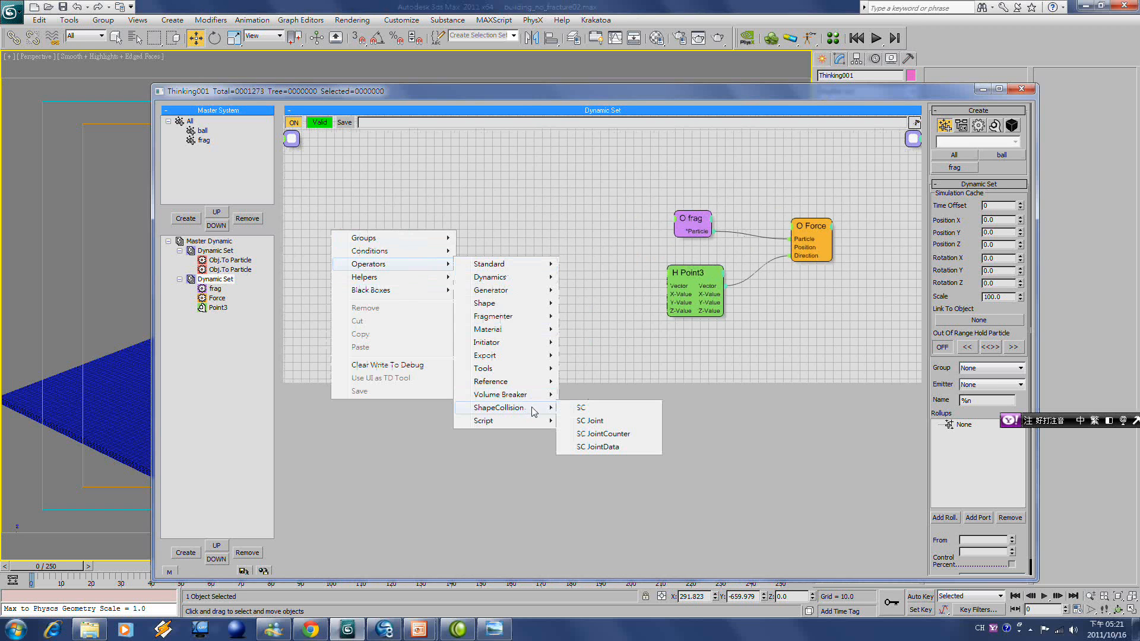
click(595, 414)
drag(405, 262, 467, 216)
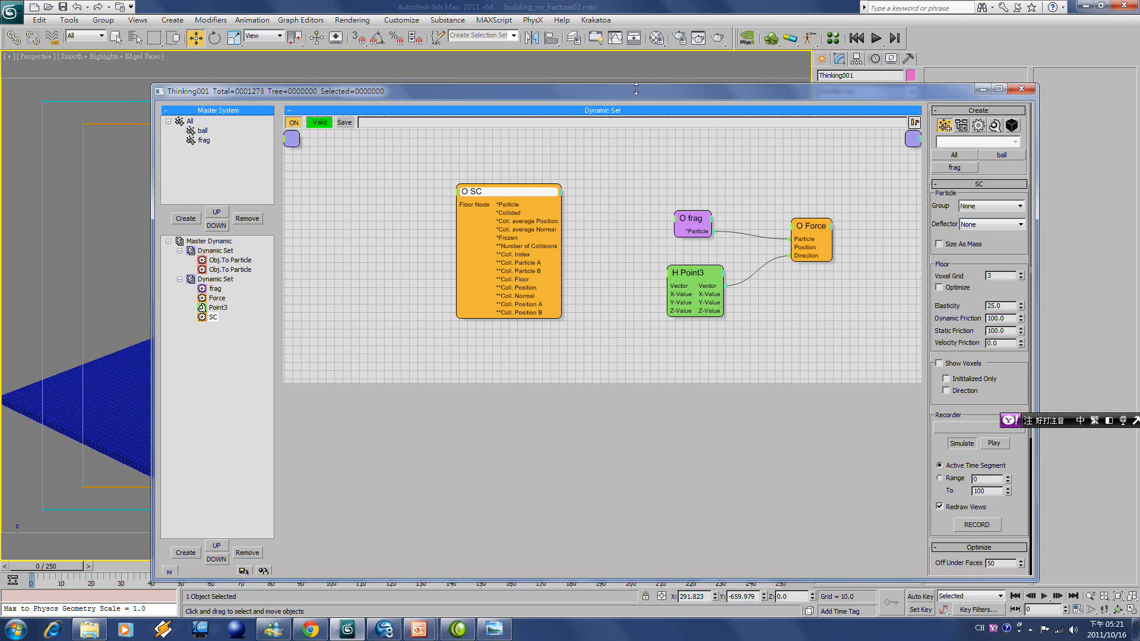
Add a Node helper from the Standard category and place it beside the SC operator
drag(626, 91, 910, 93)
right_click(646, 270)
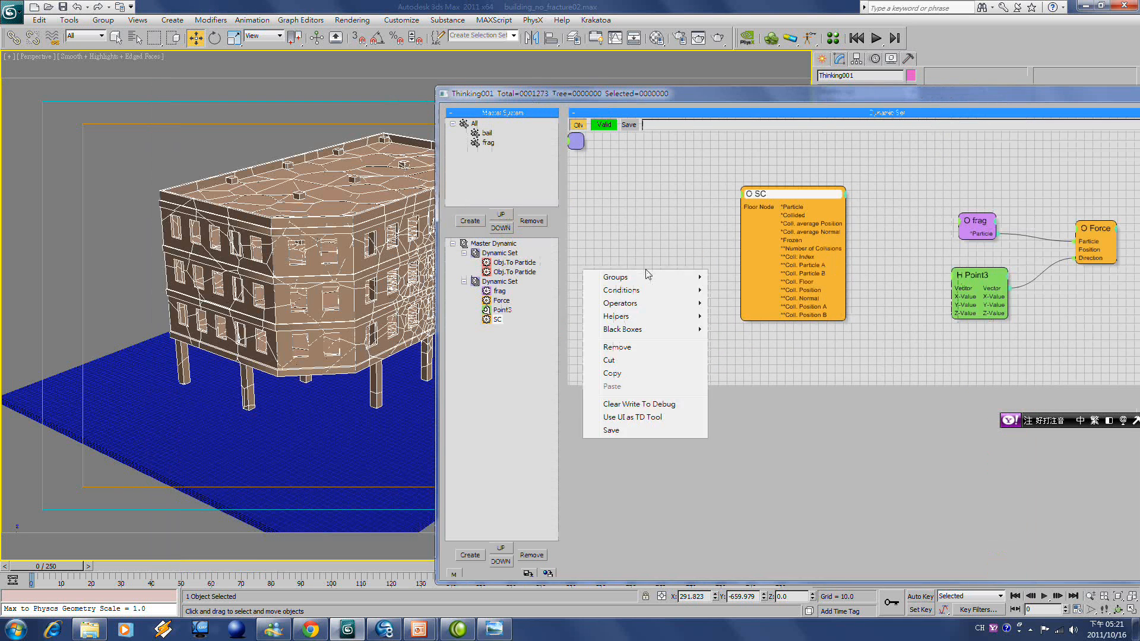
mouse_move(645, 314)
mouse_move(739, 321)
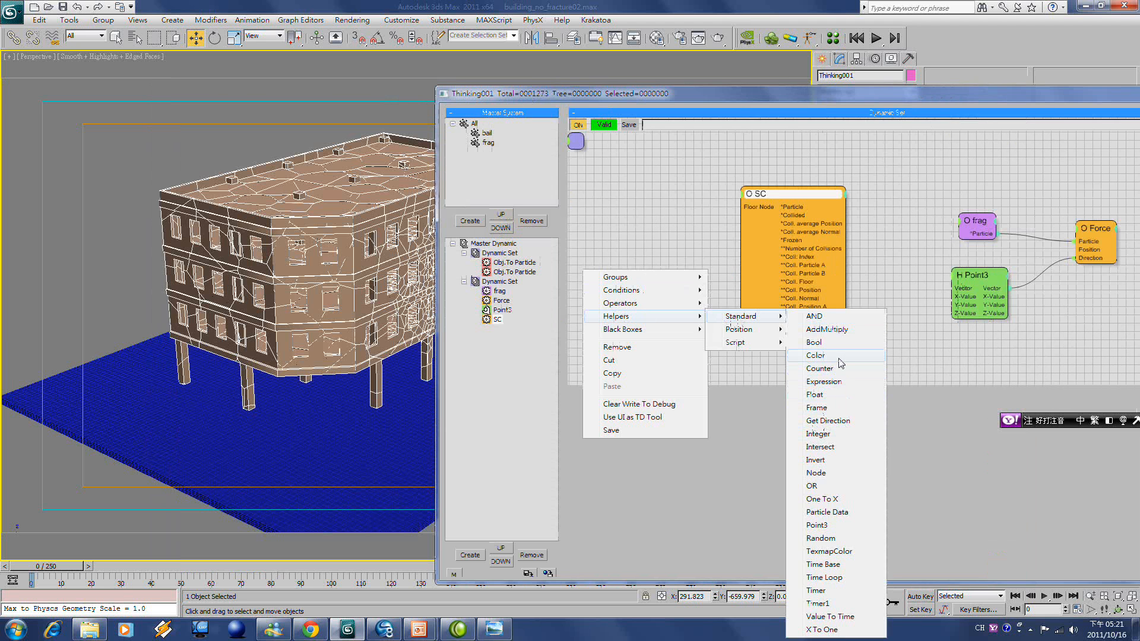
click(831, 474)
drag(671, 280, 613, 254)
drag(826, 93, 631, 226)
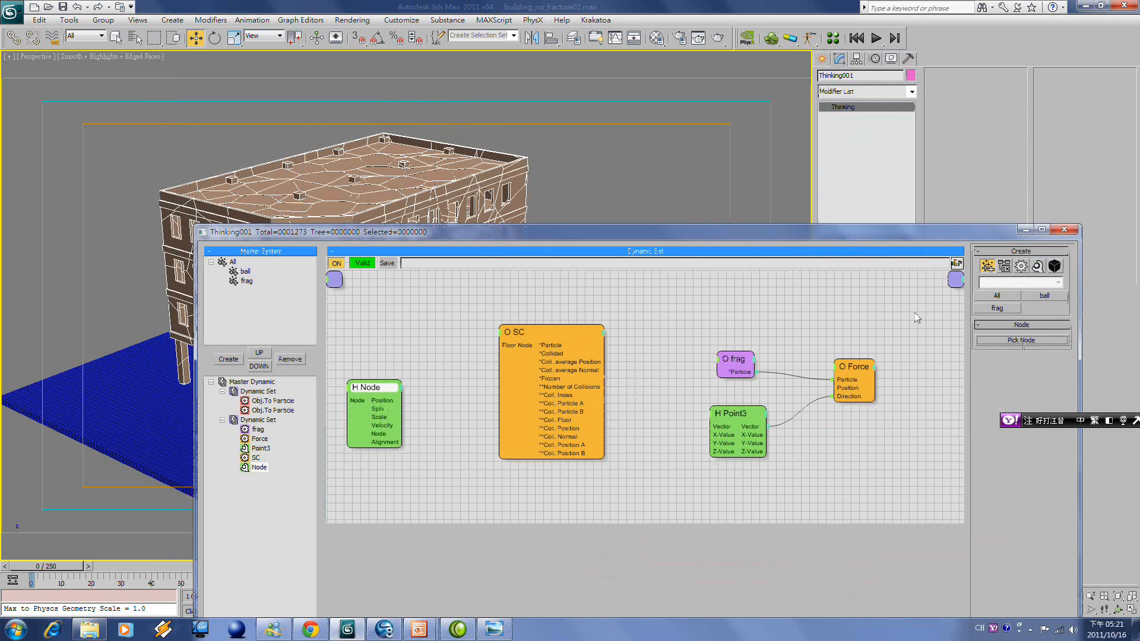
Assign the blue ground to the Node helper and connect its Node output to the SC operator's Floor Node input
click(1032, 344)
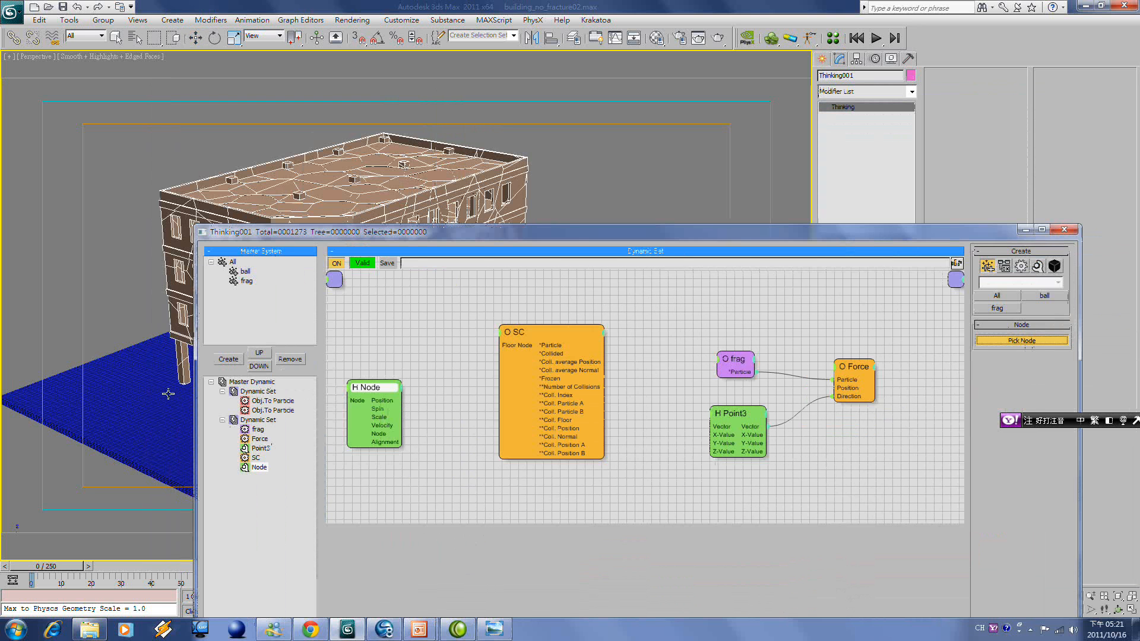
click(138, 401)
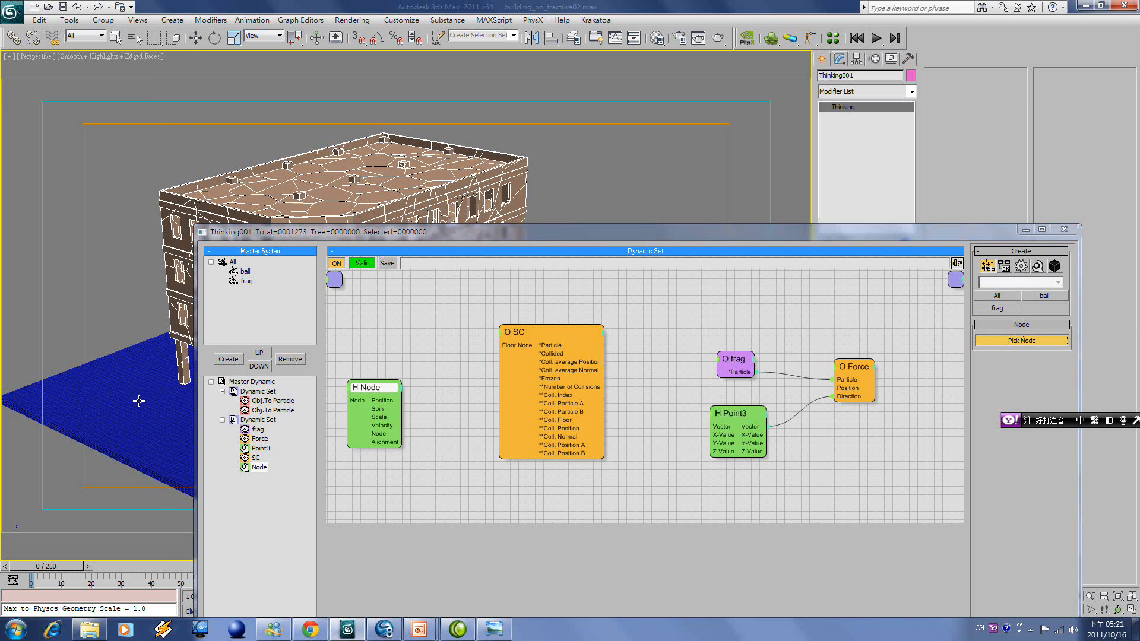
drag(732, 235, 903, 90)
drag(559, 244, 587, 215)
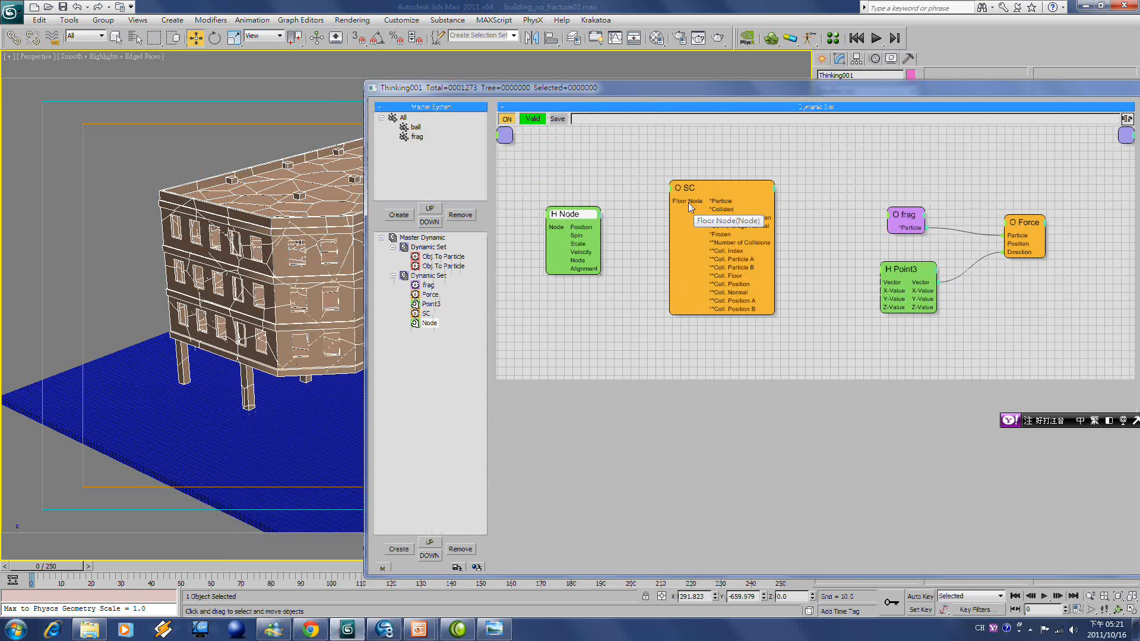
drag(689, 205, 592, 262)
drag(744, 187, 719, 185)
Set the SC operator's particle Group to frag and its Deflector to ball
drag(850, 92, 534, 114)
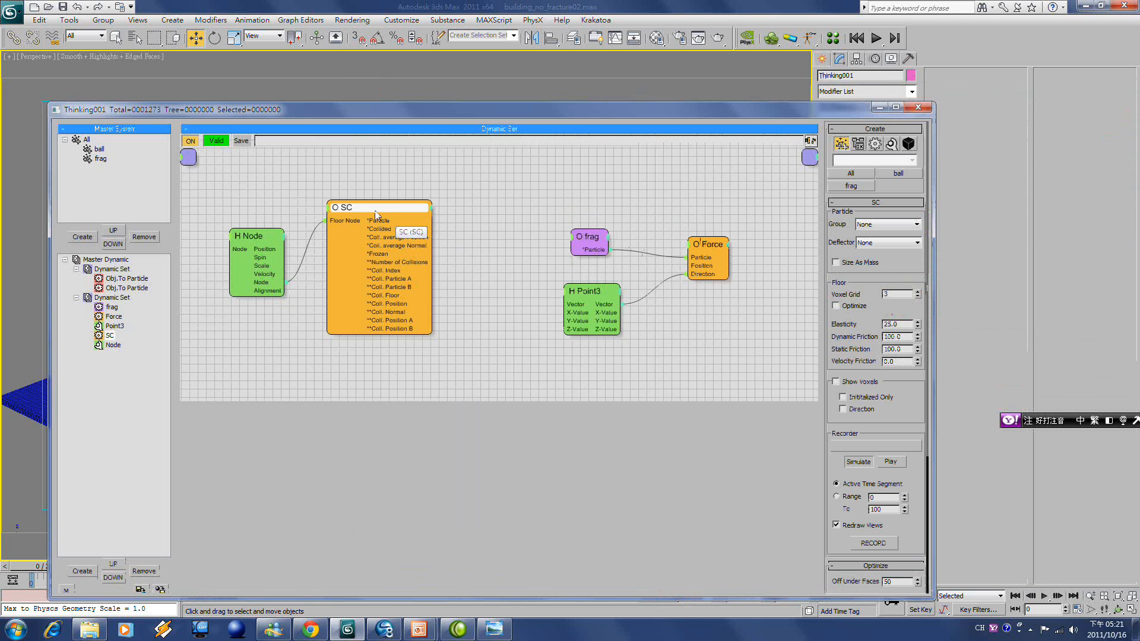
click(911, 229)
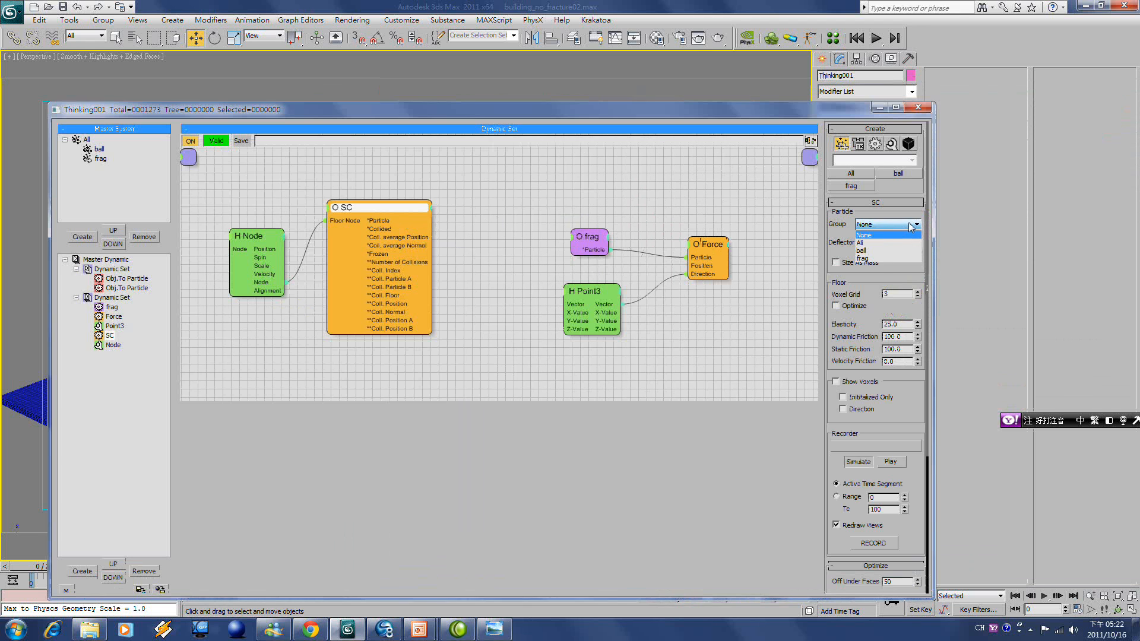
click(874, 259)
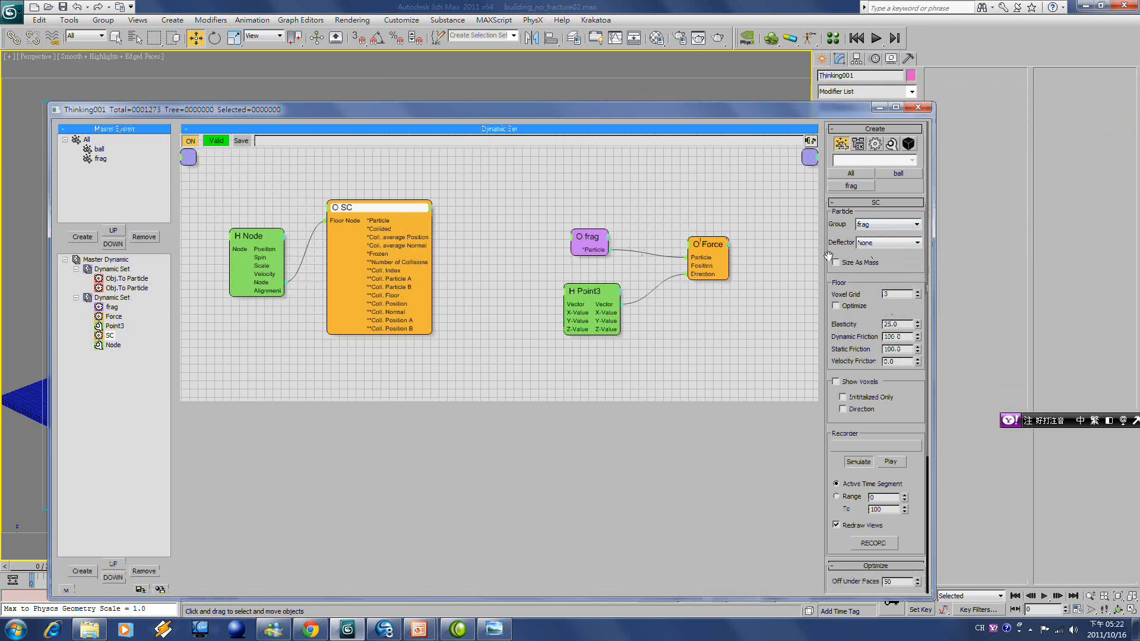
click(879, 245)
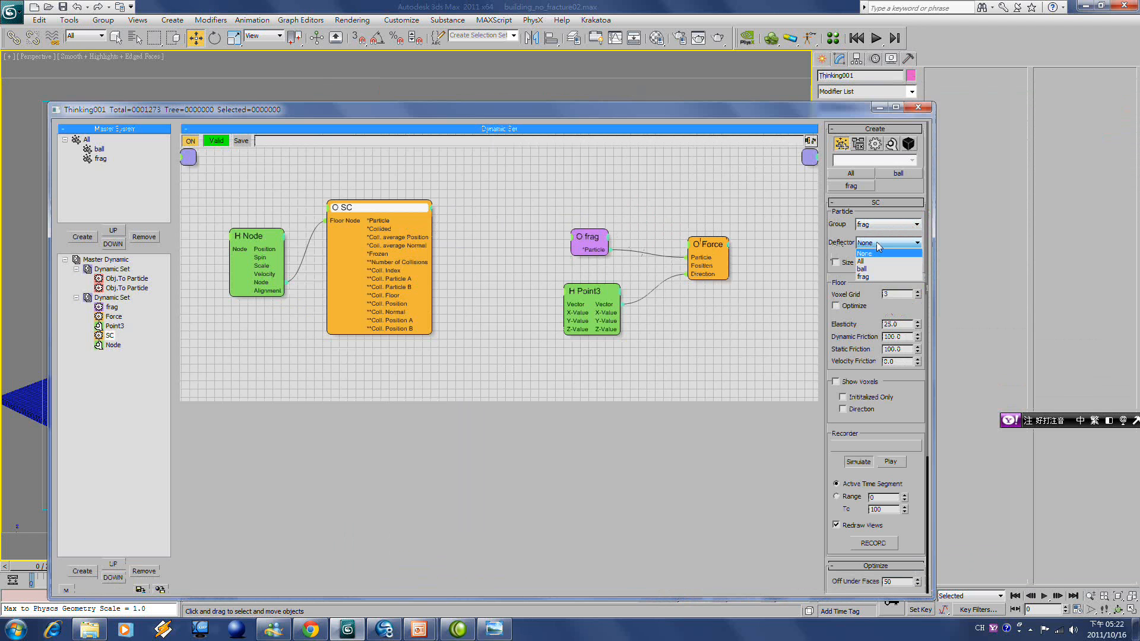
click(915, 269)
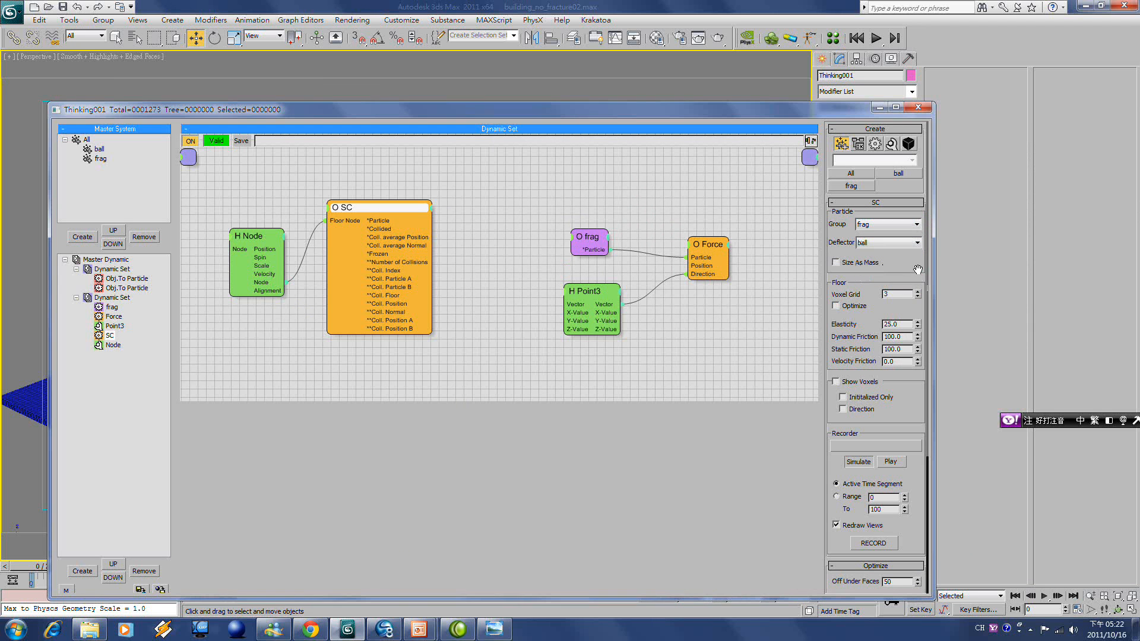
click(879, 107)
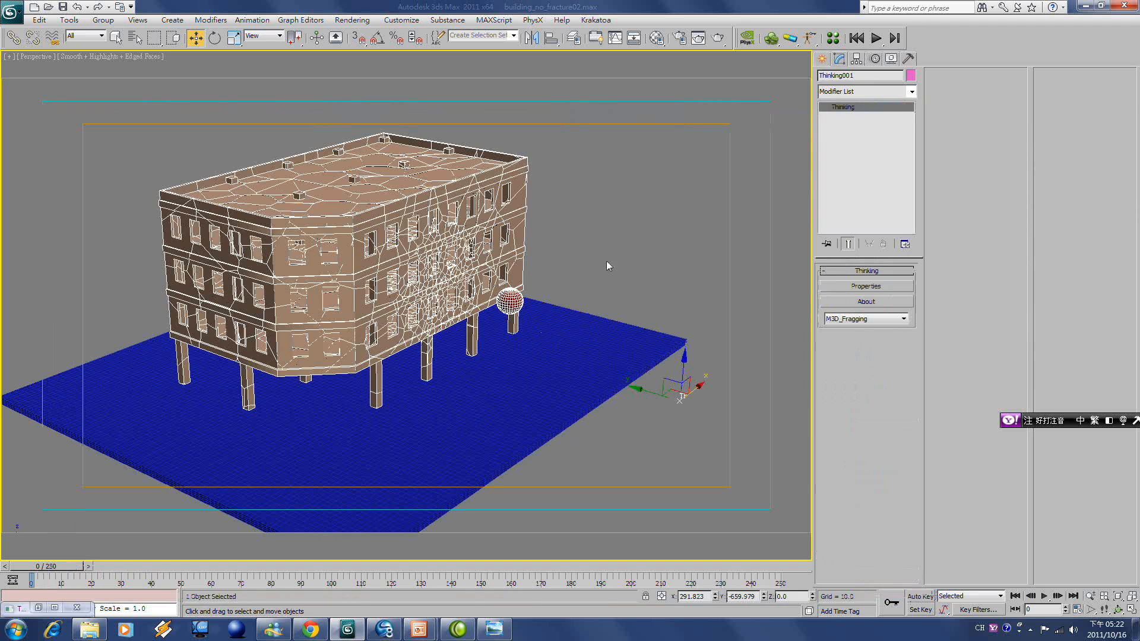
Play the simulation from the first frame and examine up close how the sphere breaks the building's side wall
middle_drag(536, 347, 624, 369)
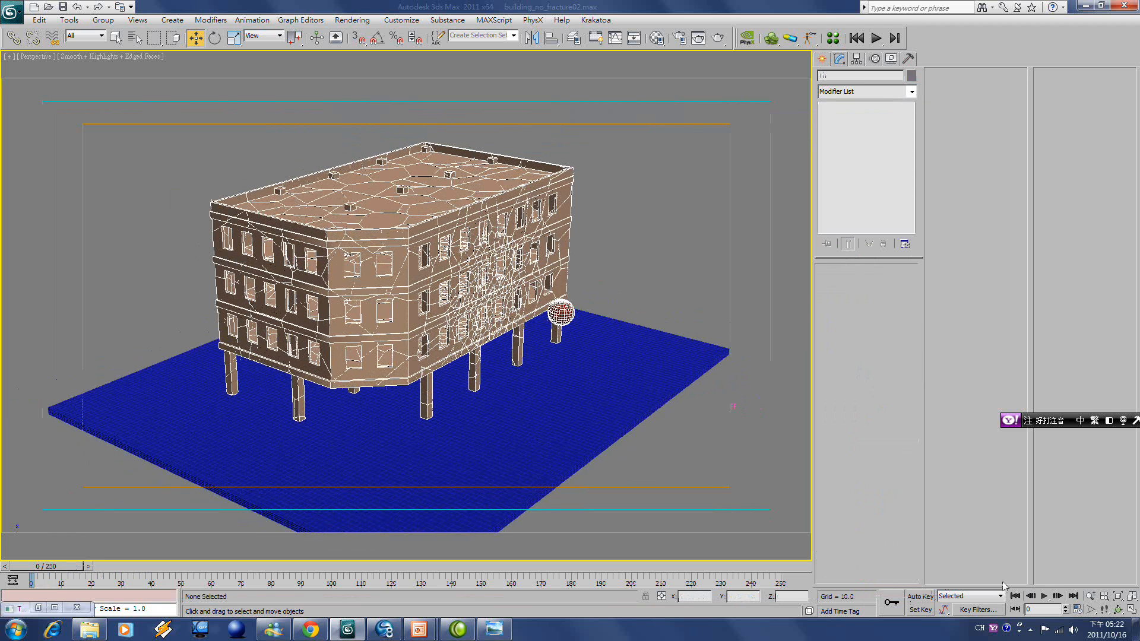
click(1045, 597)
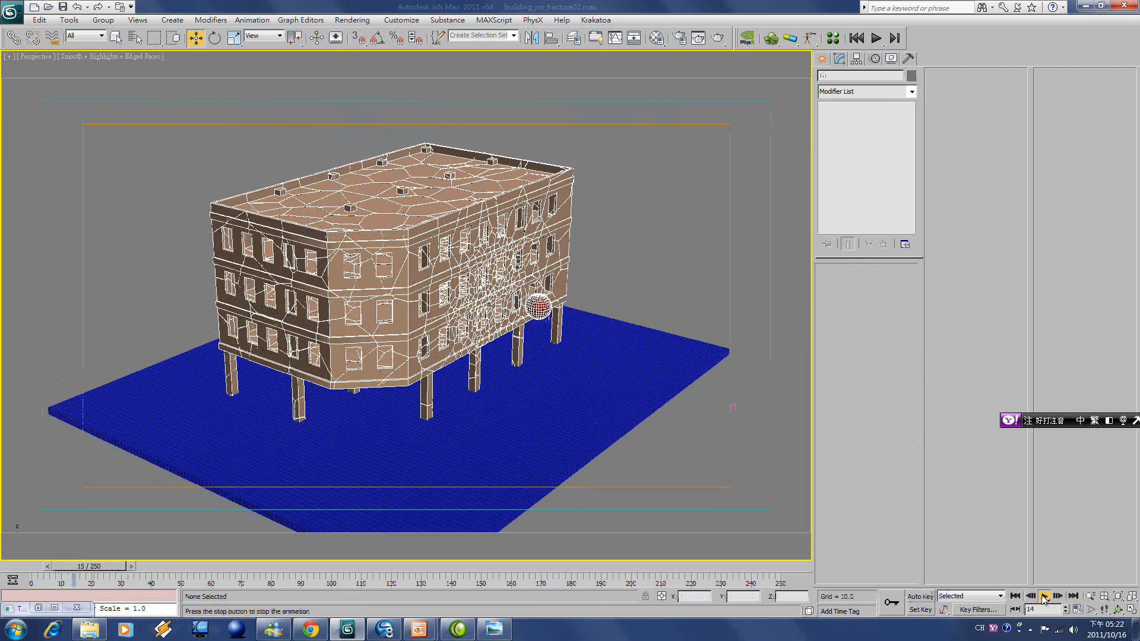
click(1045, 596)
click(1016, 597)
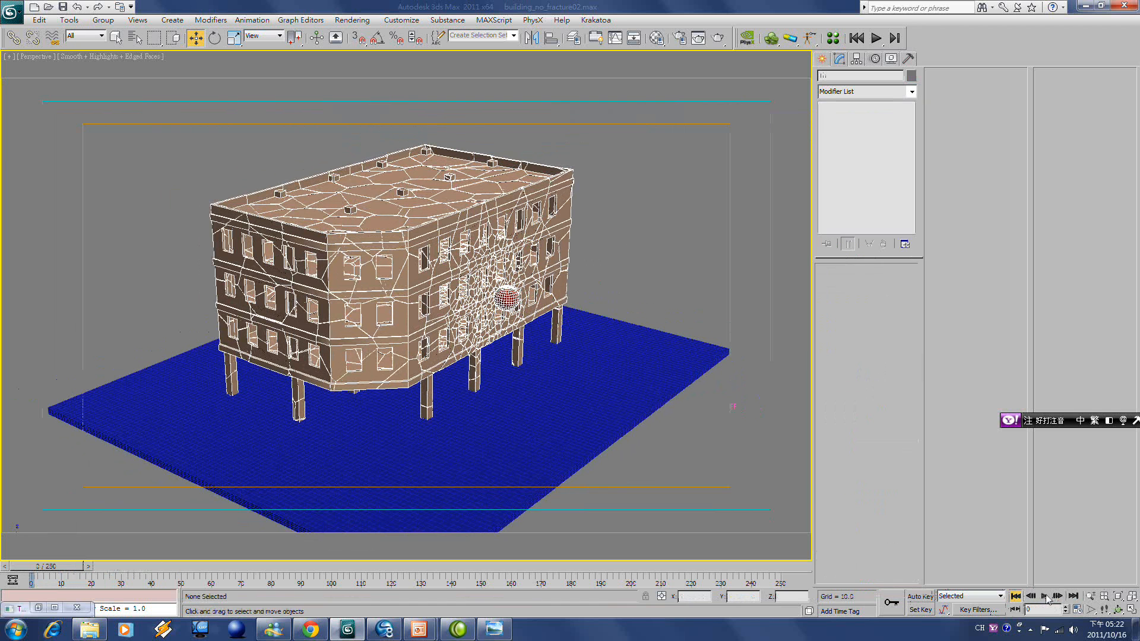
click(1045, 597)
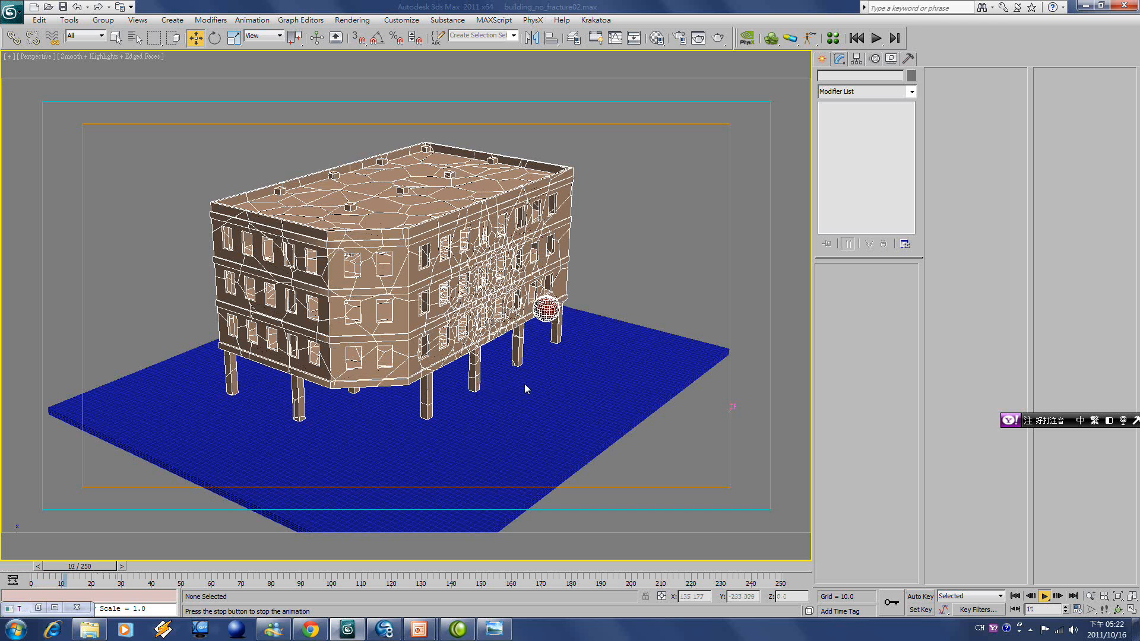
scroll(545, 376, up, 3)
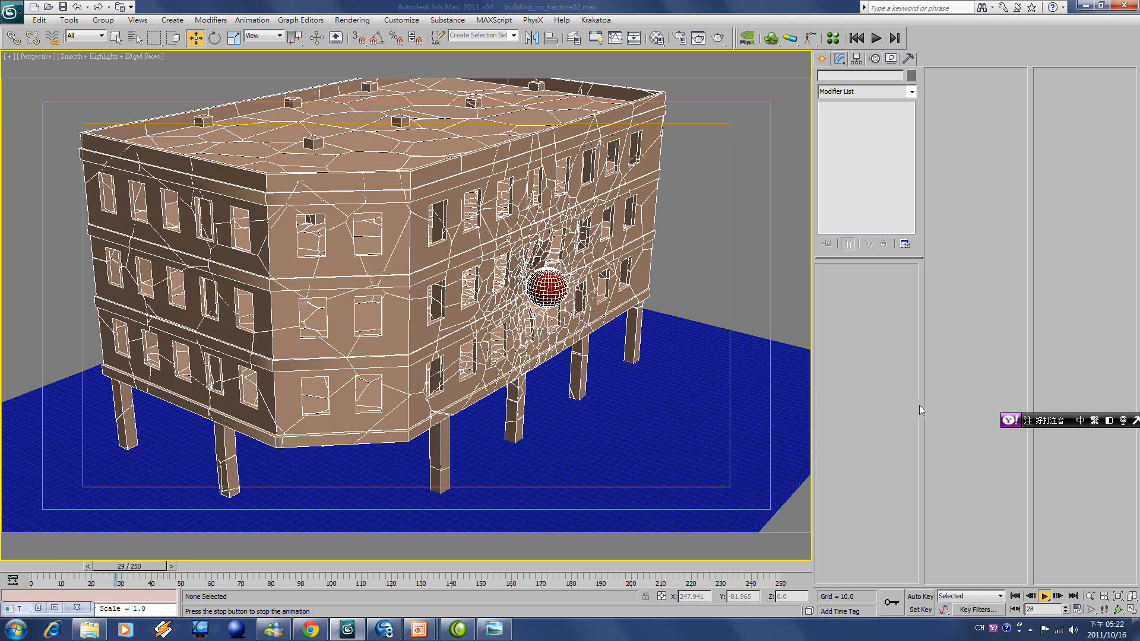
scroll(594, 375, up, 2)
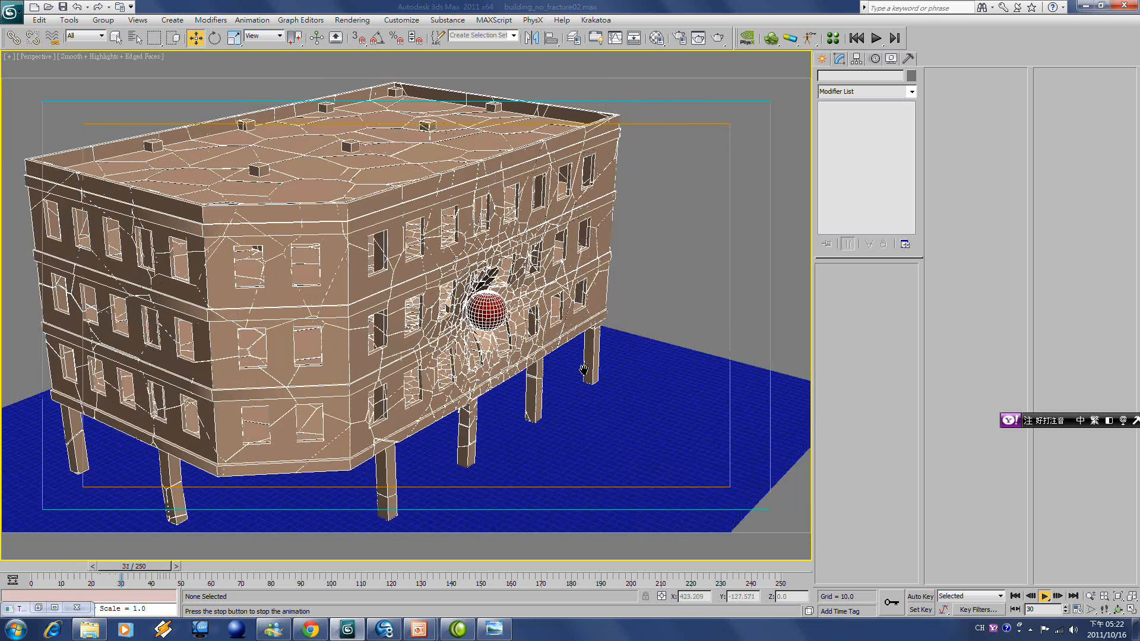
scroll(584, 370, up, 3)
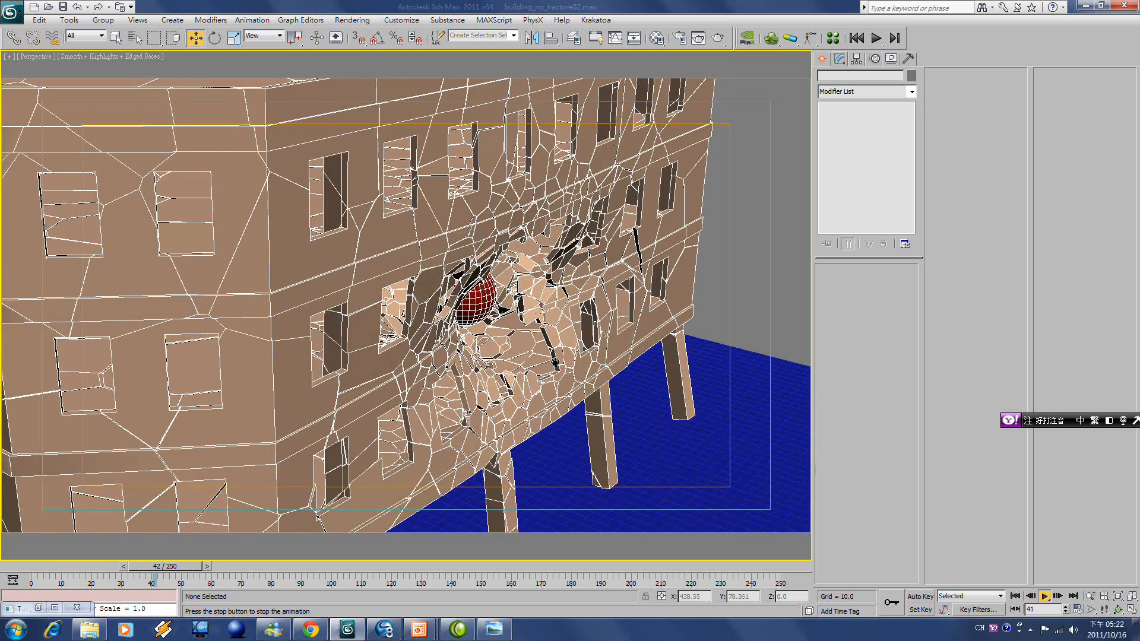
scroll(550, 358, down, 5)
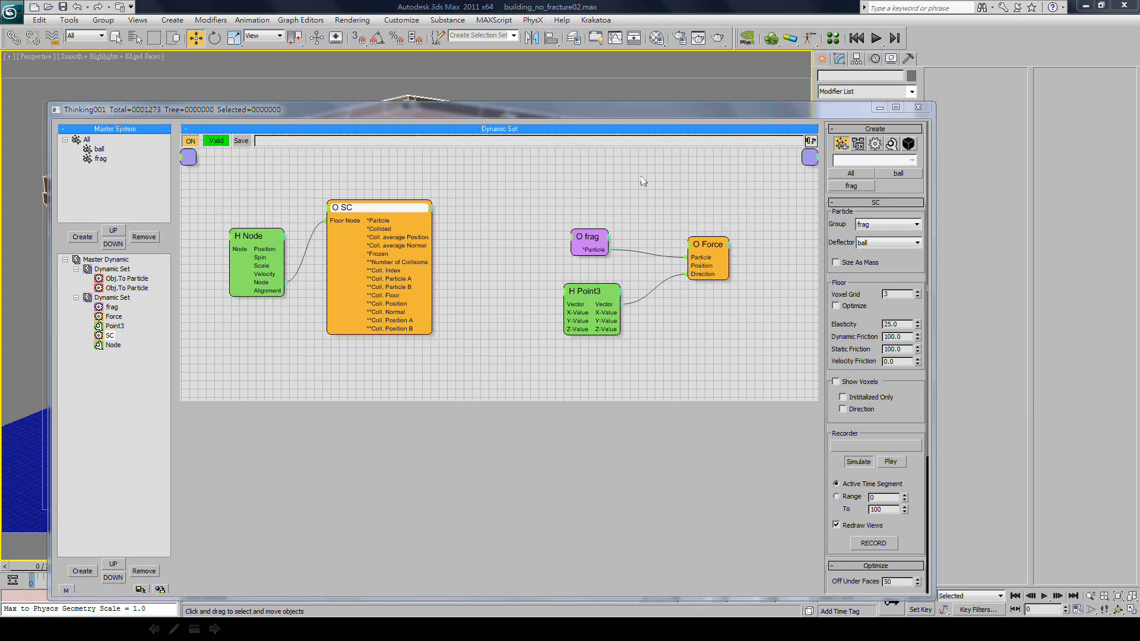
Set the frag group's Dynamic Friction and Static Friction to 0 in its Shape Collision Dynamics settings
click(591, 243)
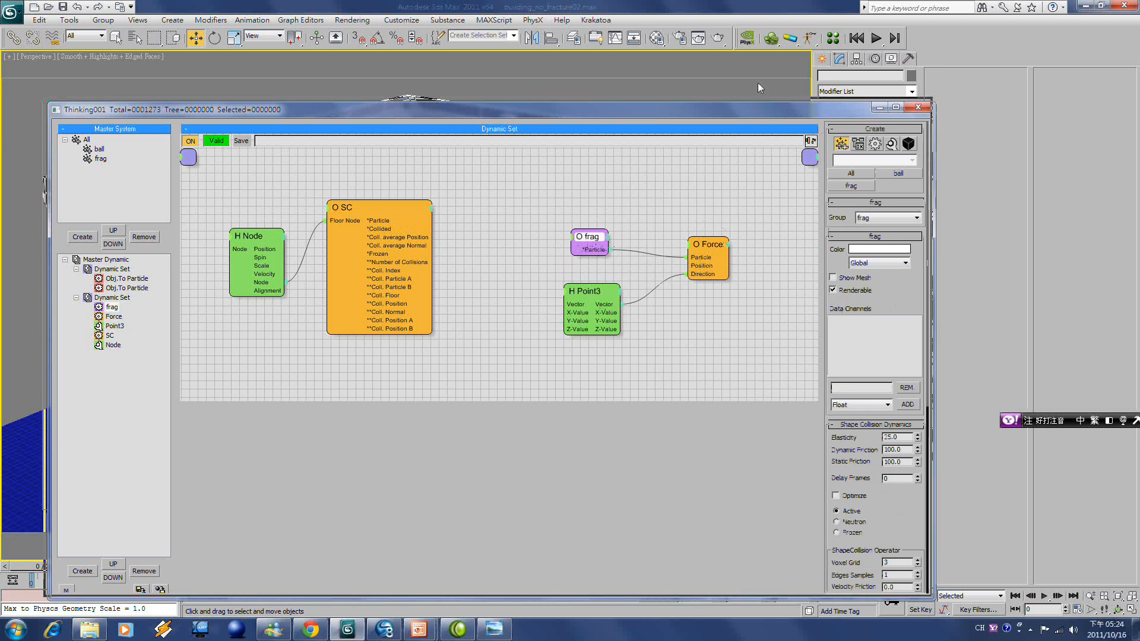
drag(789, 107, 724, 57)
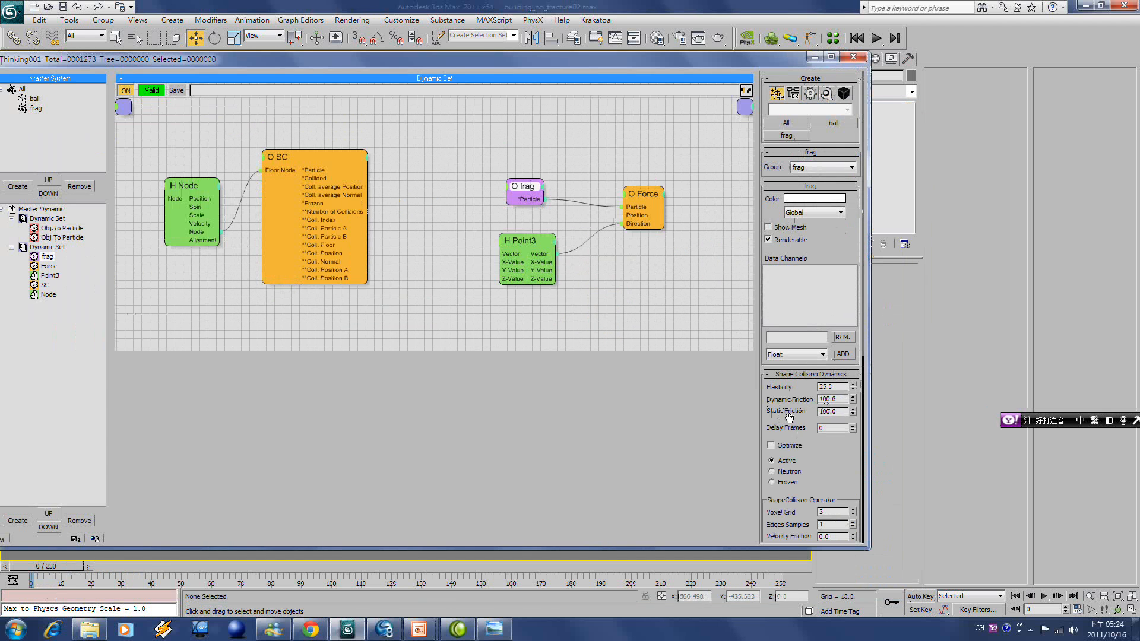
double_click(842, 400)
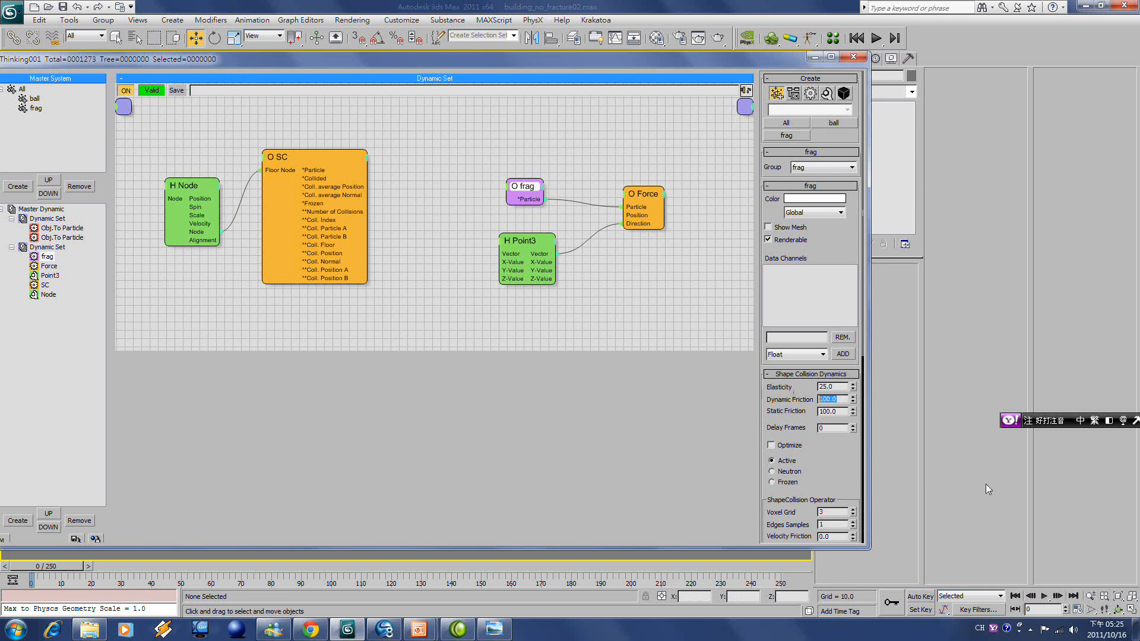
text(0)
key(Tab)
text(0)
key(Return)
click(853, 56)
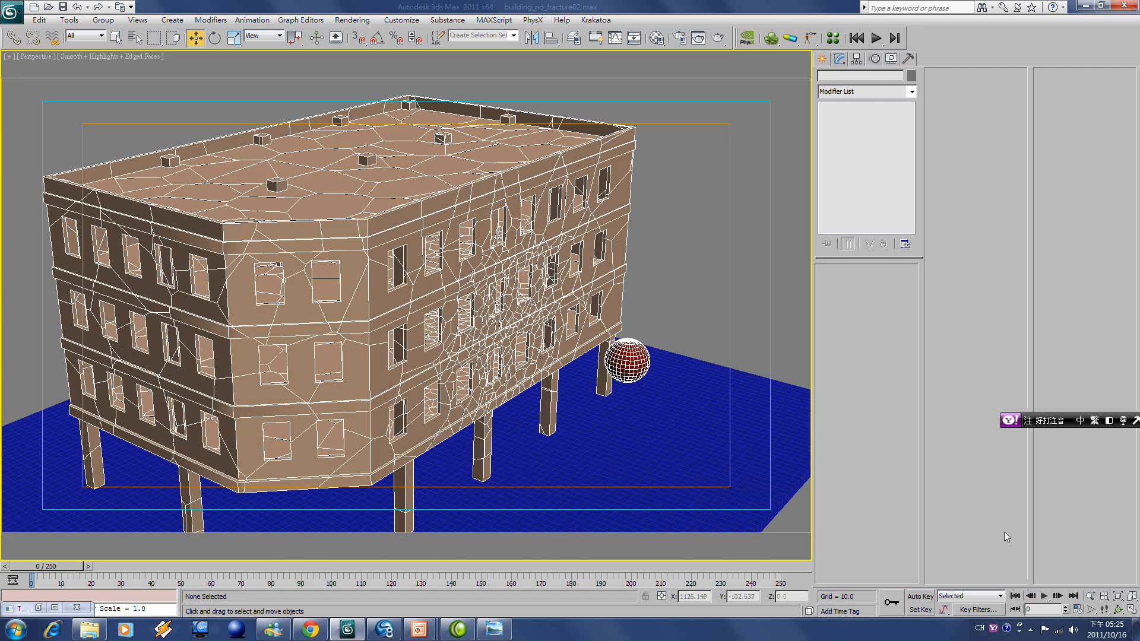
Restart the simulation from the first frame to check the effect of zero friction on the fragments
click(1044, 597)
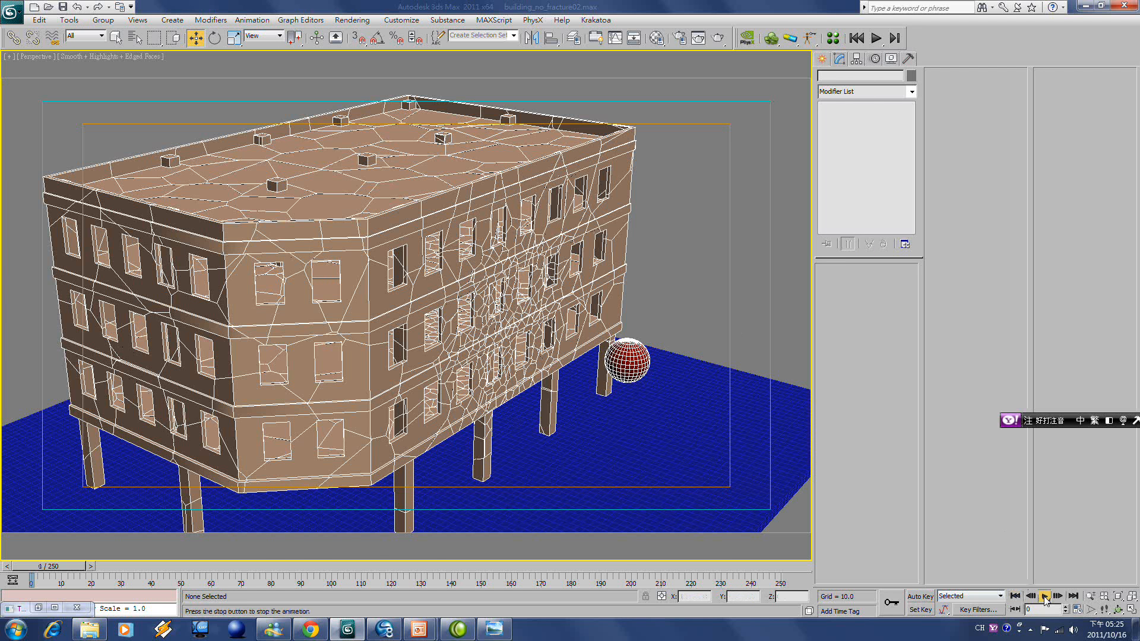
click(1016, 597)
click(1016, 596)
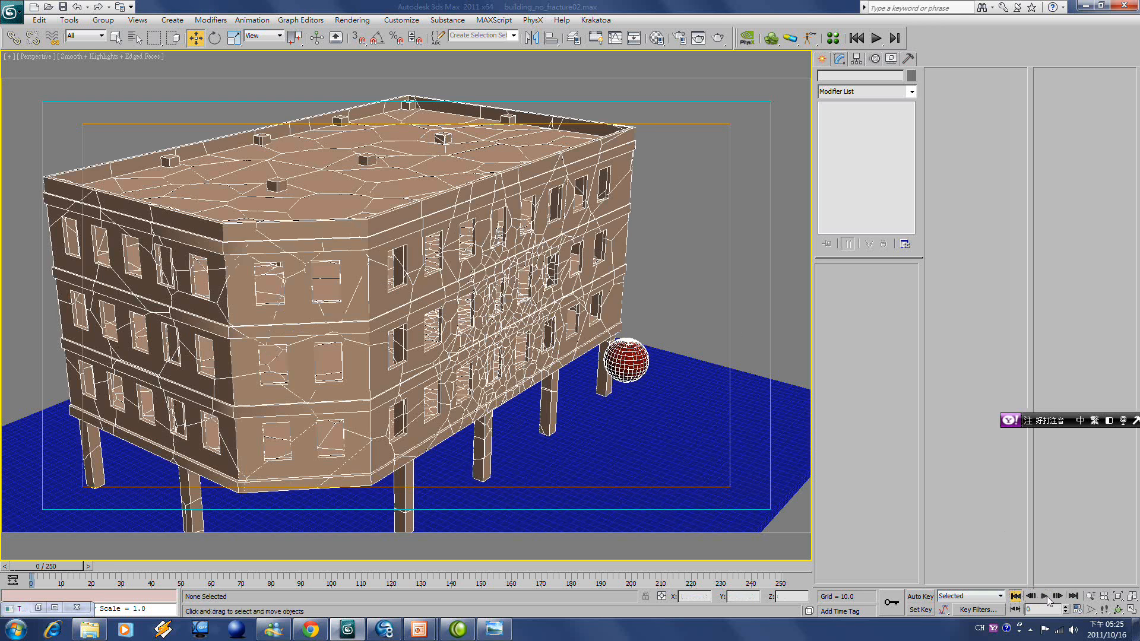
click(1045, 596)
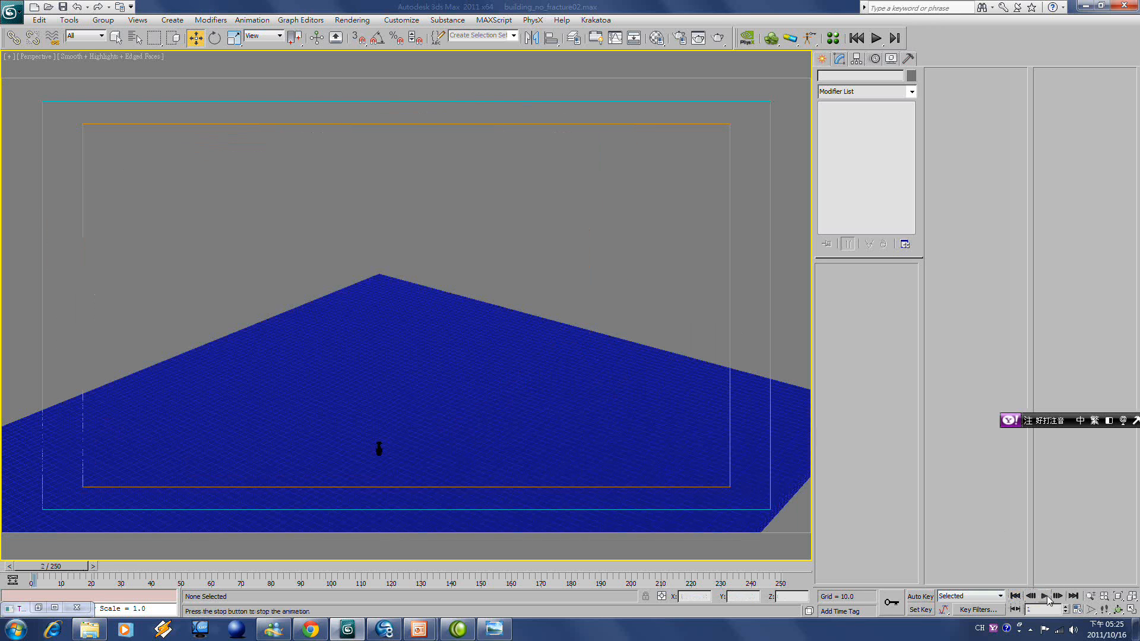
Stop the playback and add a Time Interval condition above the Force operator in the frag dynamic set
click(1046, 597)
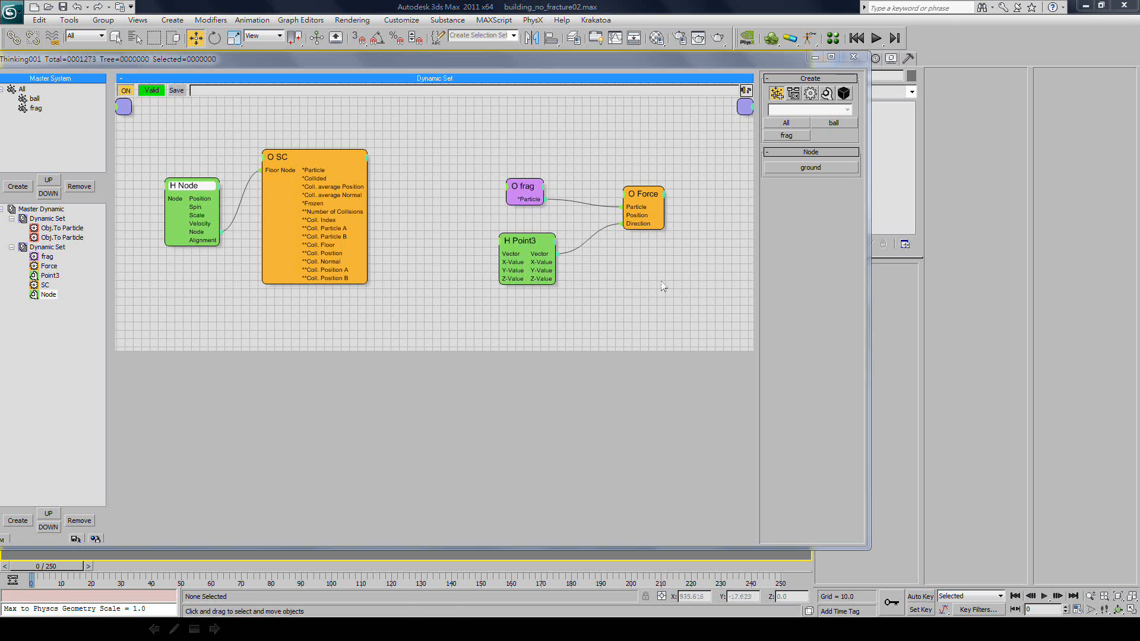
middle_drag(612, 298, 608, 301)
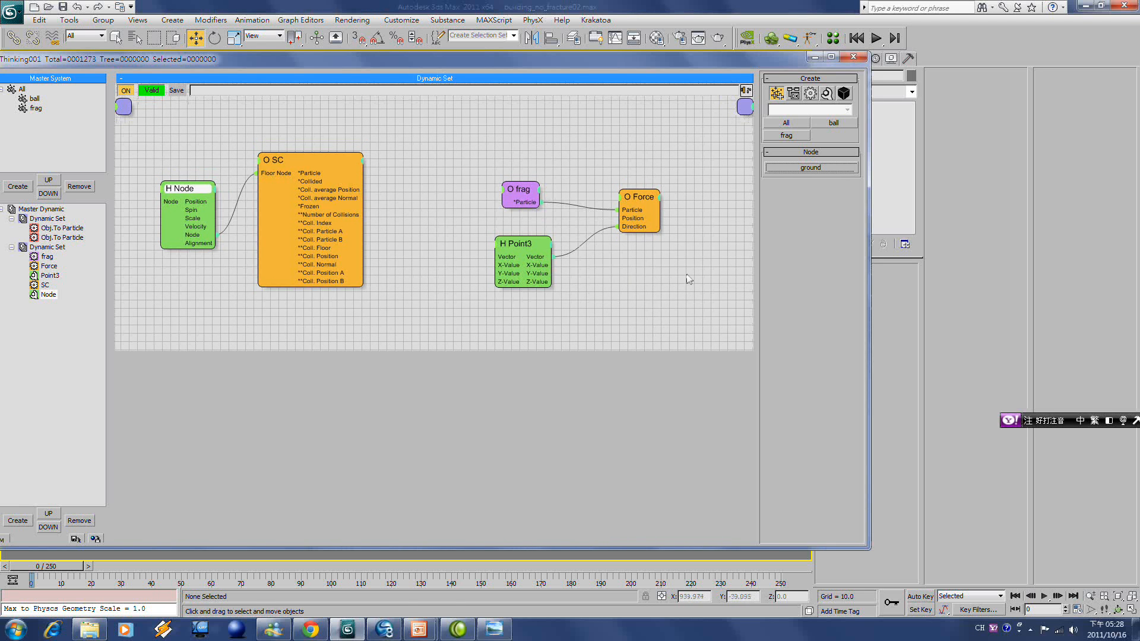
right_click(622, 285)
mouse_move(627, 304)
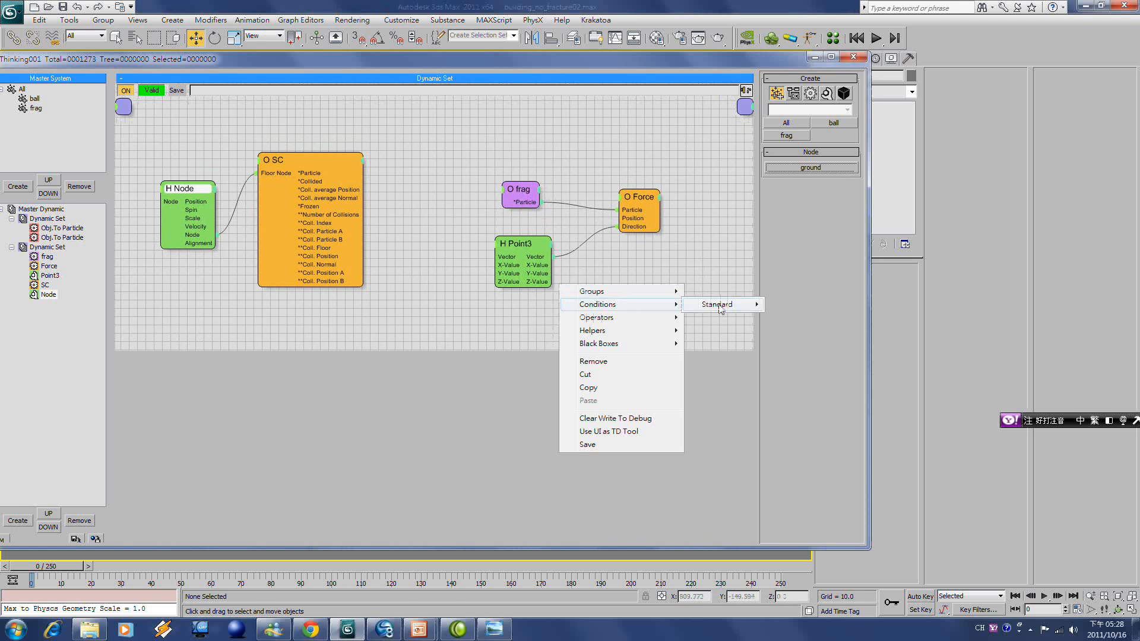
mouse_move(719, 305)
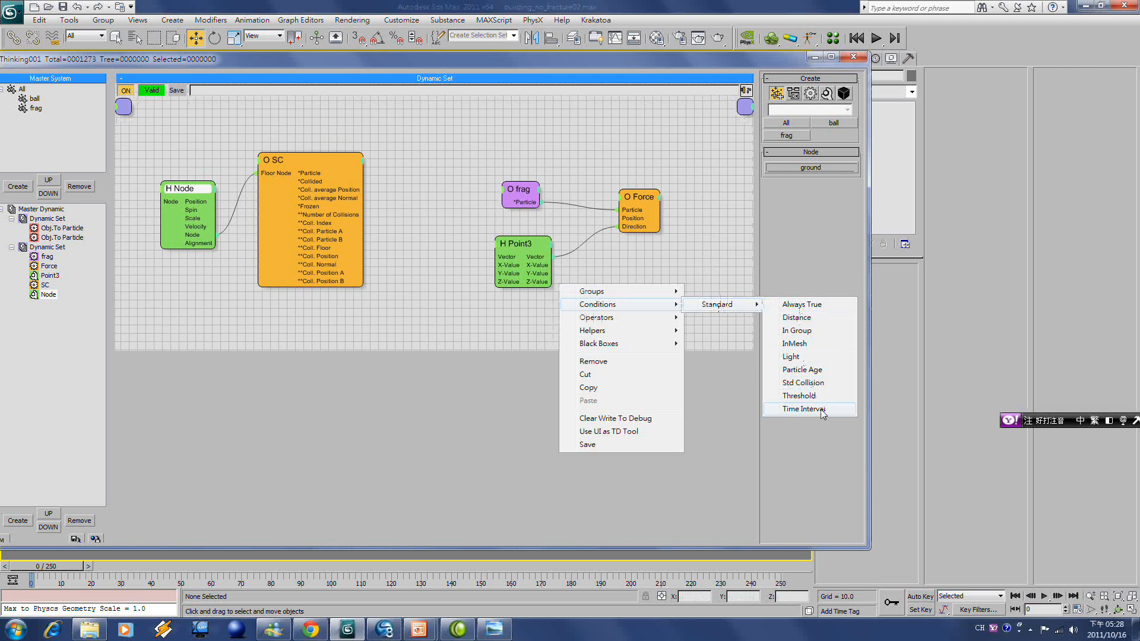
click(803, 408)
drag(668, 299, 608, 125)
middle_drag(595, 157, 602, 218)
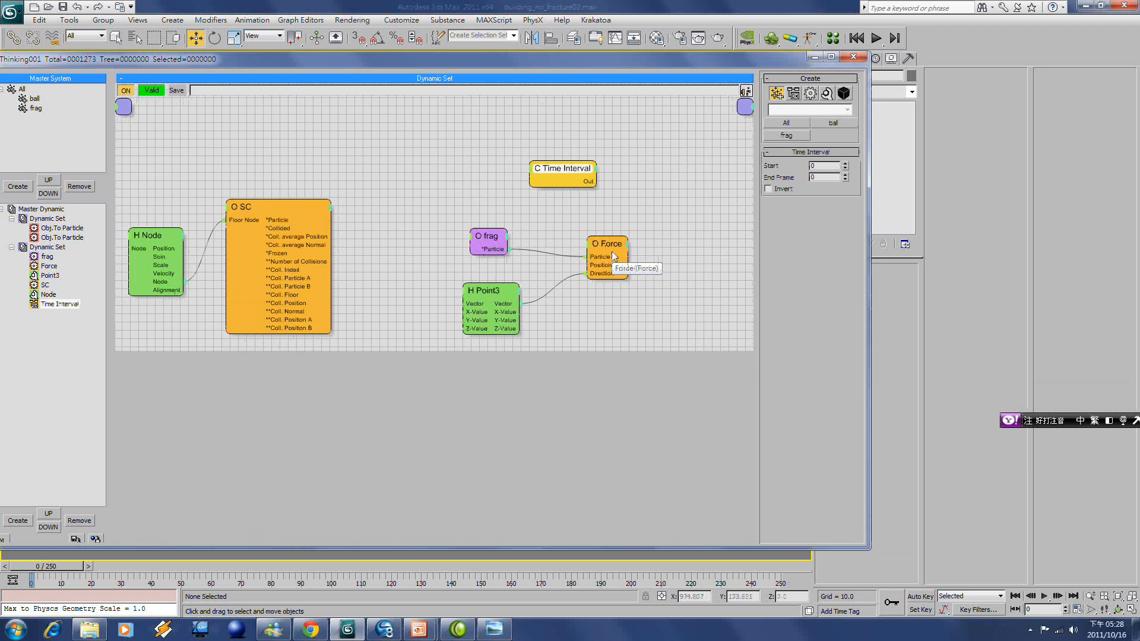
Set the Time Interval condition's Start to frame 40
click(616, 250)
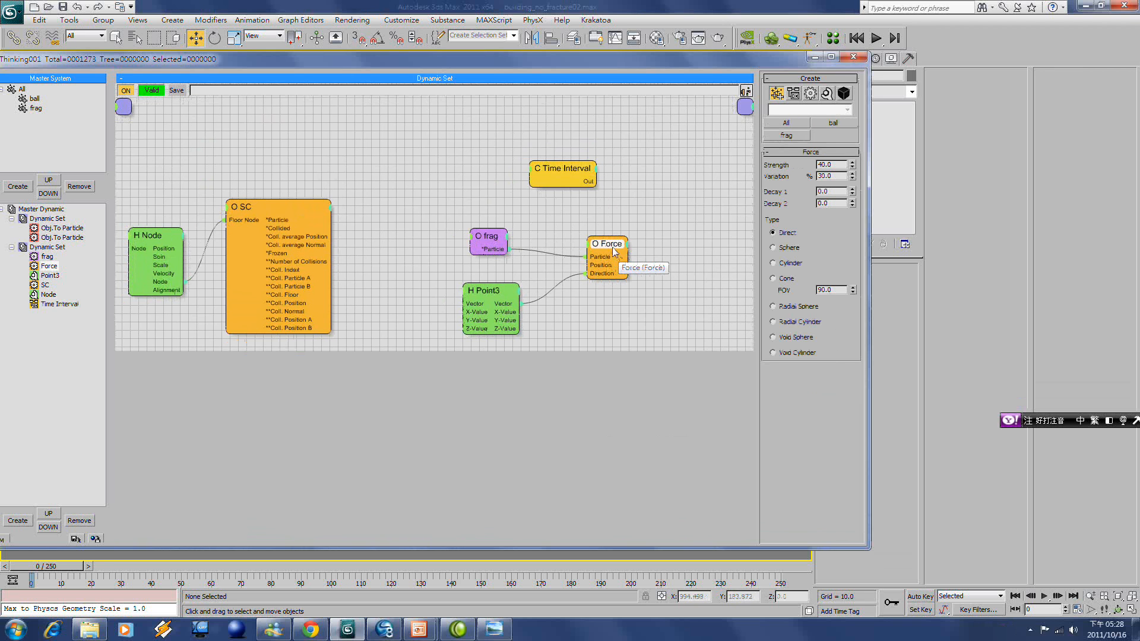
click(580, 178)
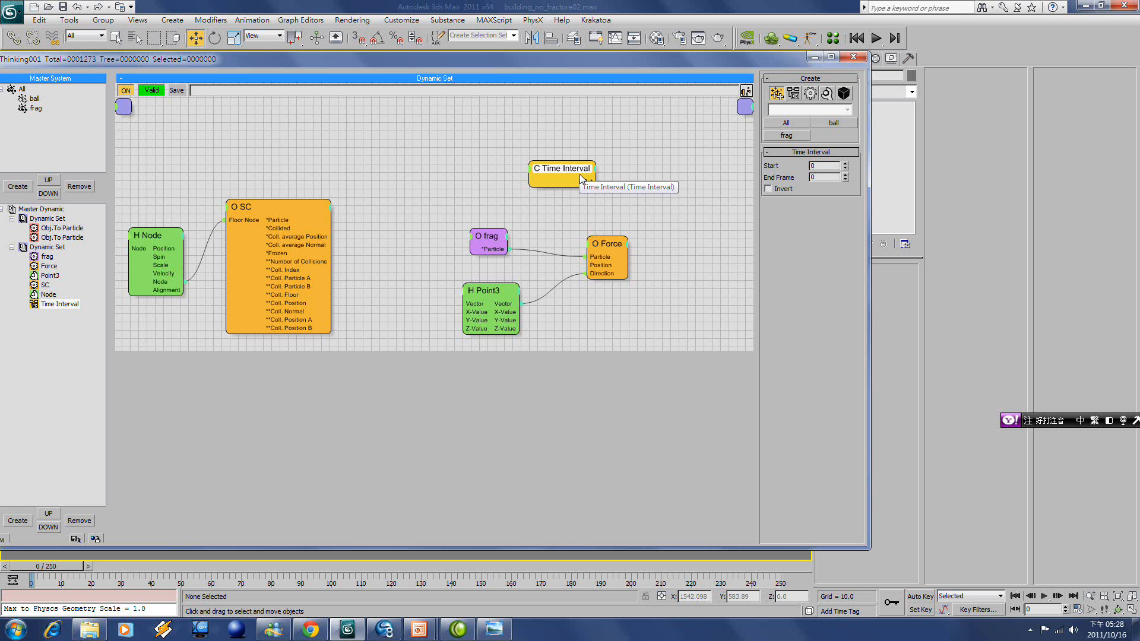
double_click(815, 166)
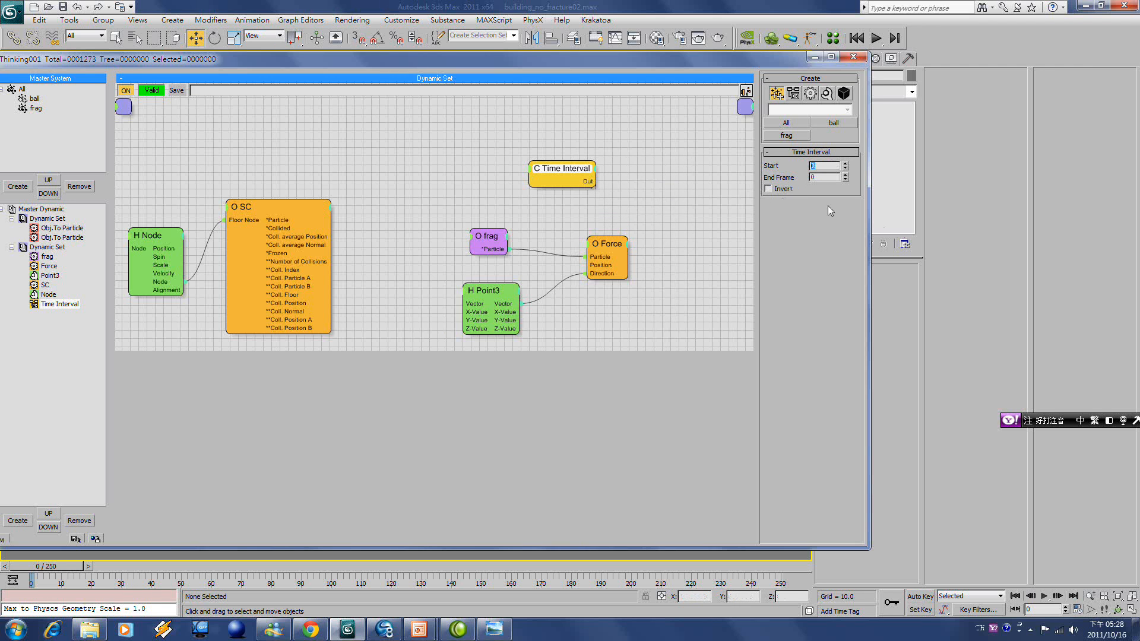
text(40)
key(Tab)
Show all ports of the Force operator and connect the Time Interval's Out to its ON input
click(615, 250)
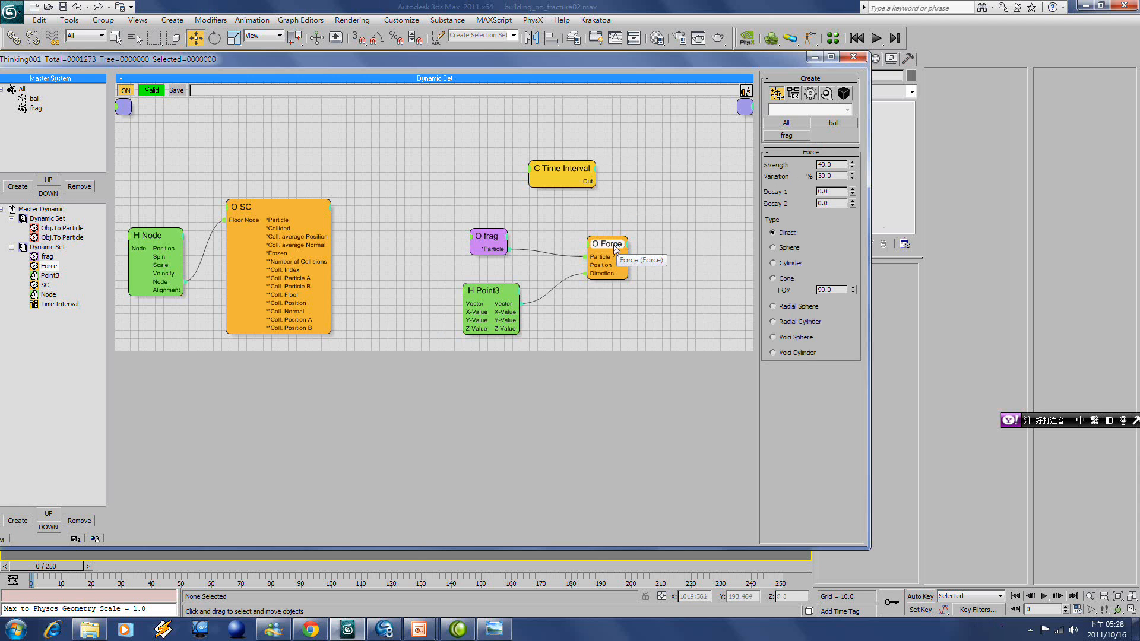
drag(615, 249, 639, 241)
right_click(640, 240)
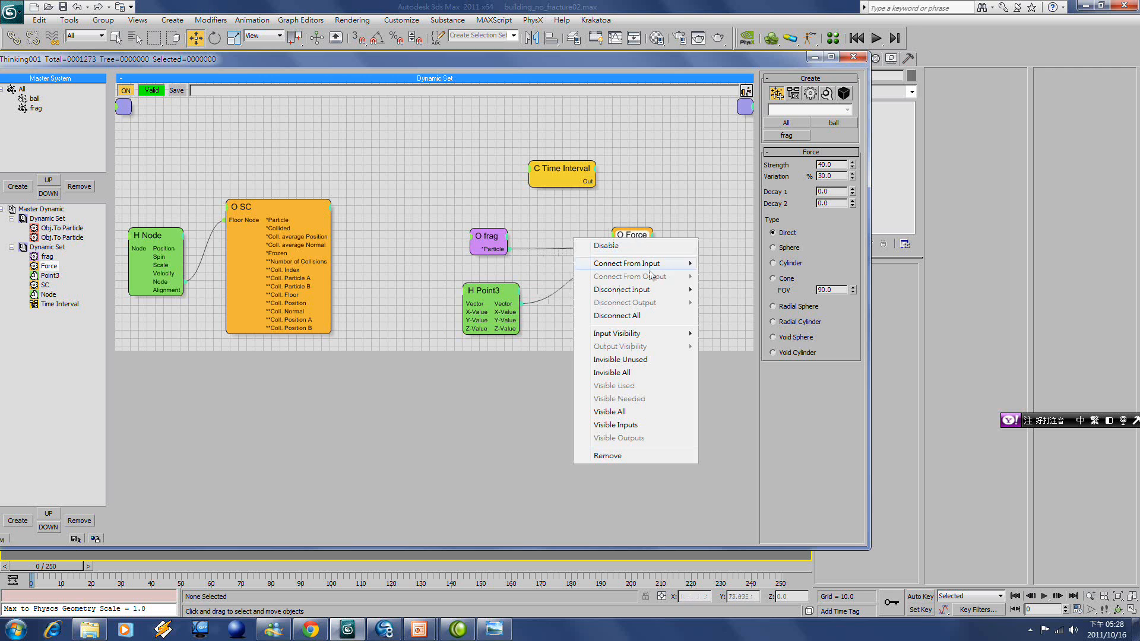
click(647, 415)
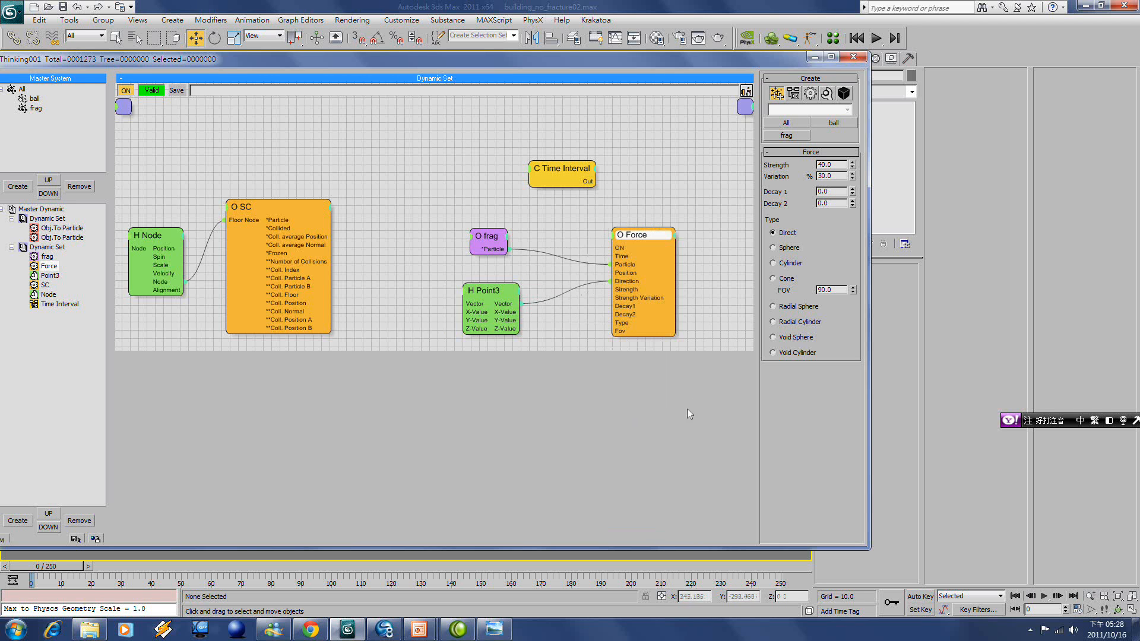
drag(593, 183, 616, 249)
drag(565, 213, 619, 252)
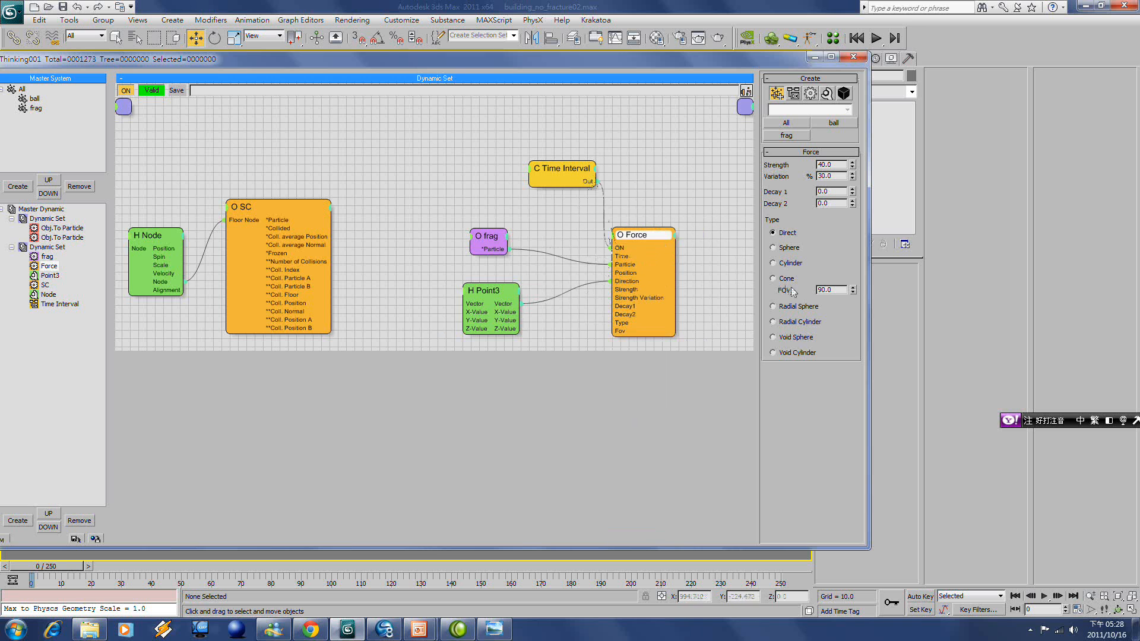
Minimize the Thinking Particles editor and play the simulation from the first frame to check the time-limited force
click(815, 58)
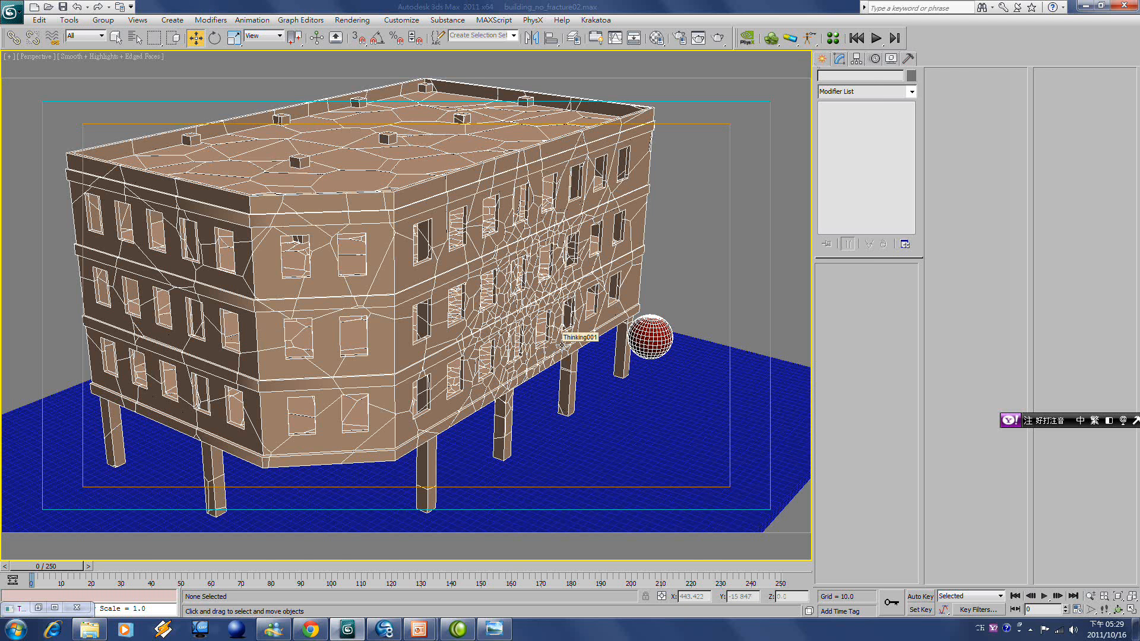
click(1035, 633)
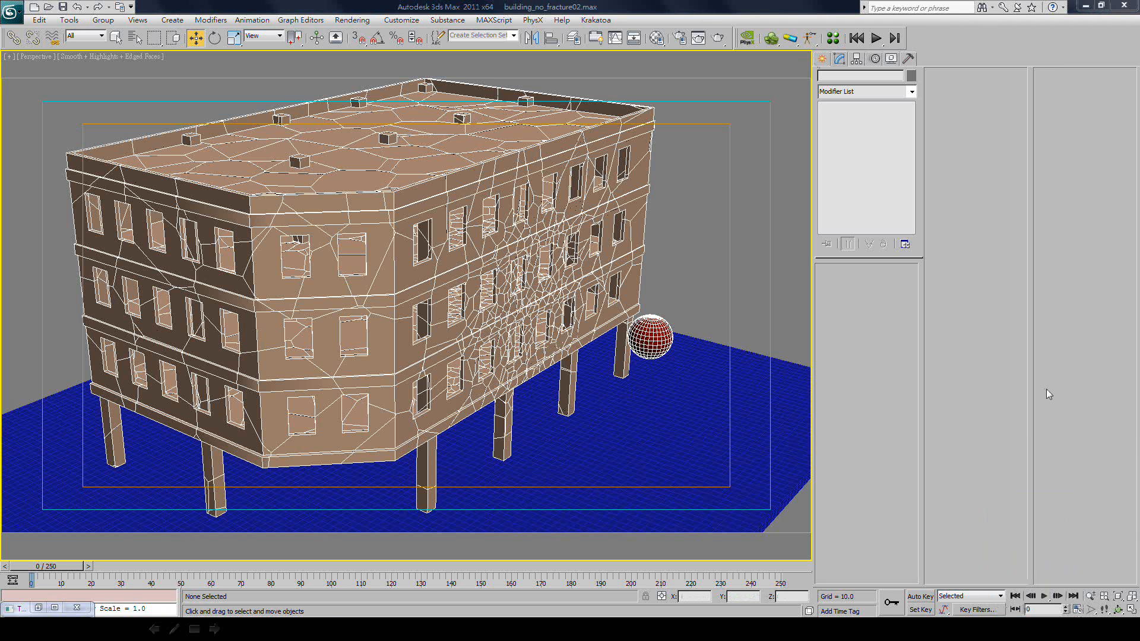
click(1044, 596)
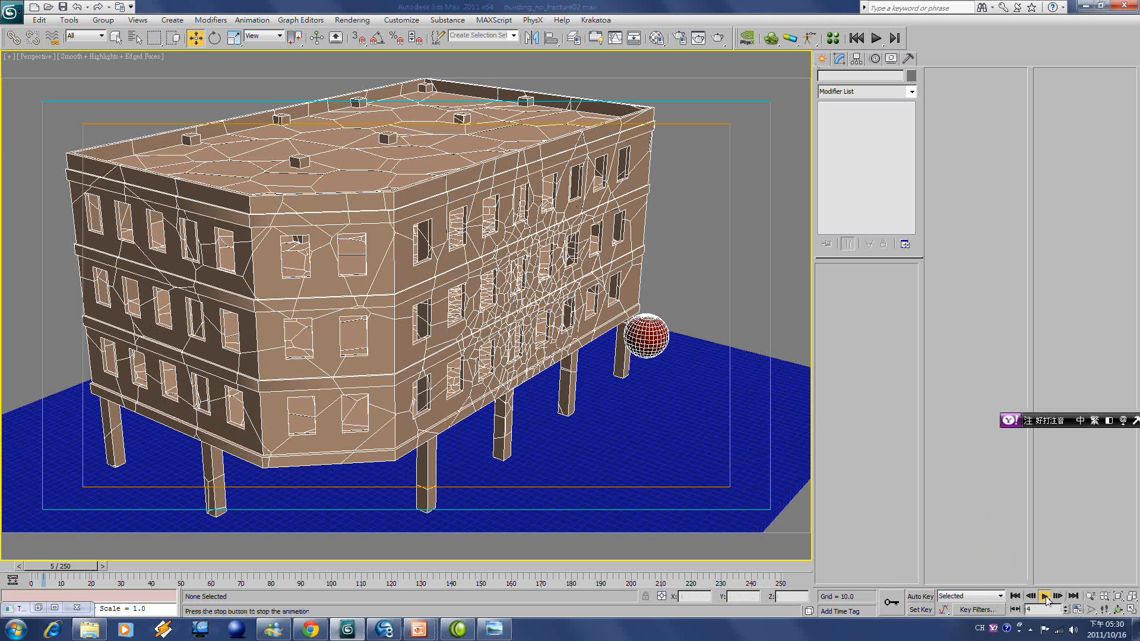
drag(1006, 423, 998, 319)
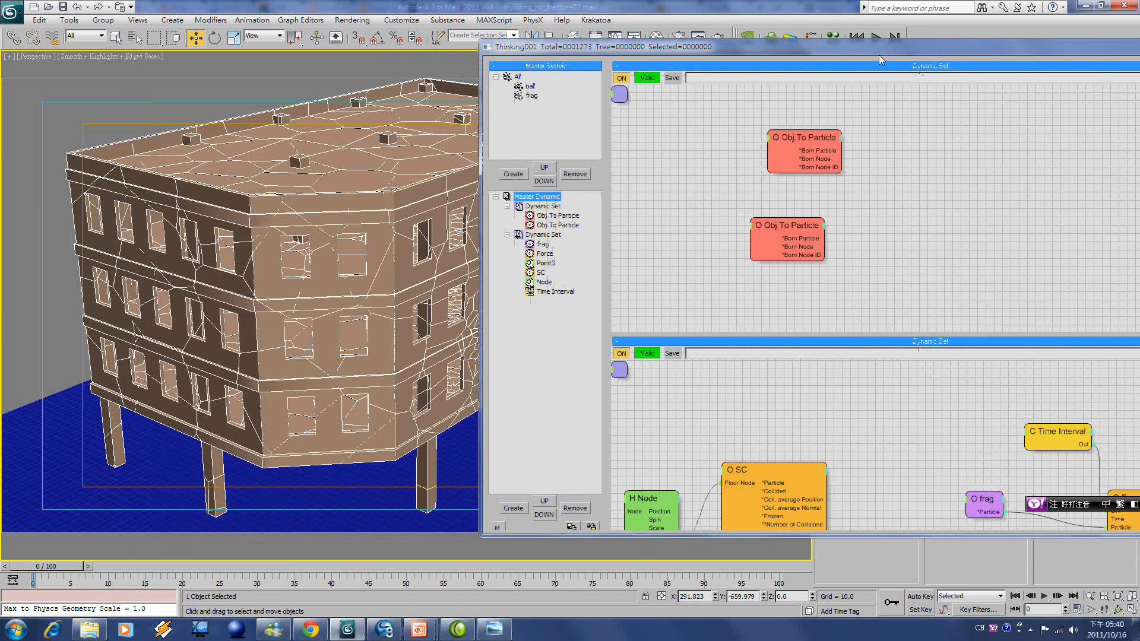
Create a third Dynamic Set under Master Dynamic and open it
drag(824, 57, 866, 46)
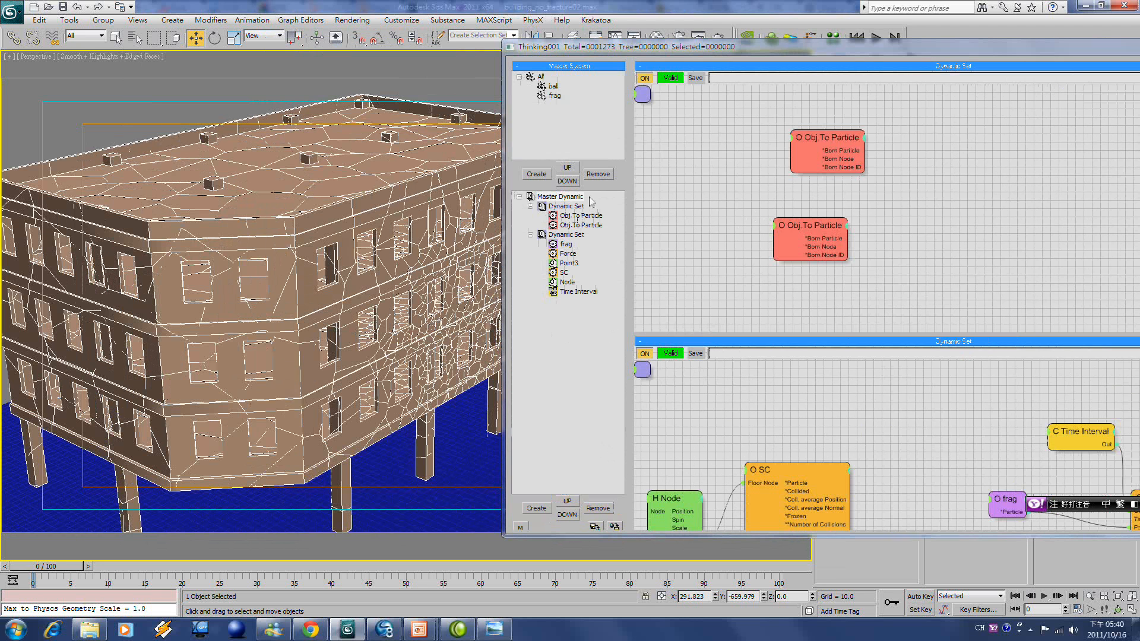
drag(713, 53, 611, 50)
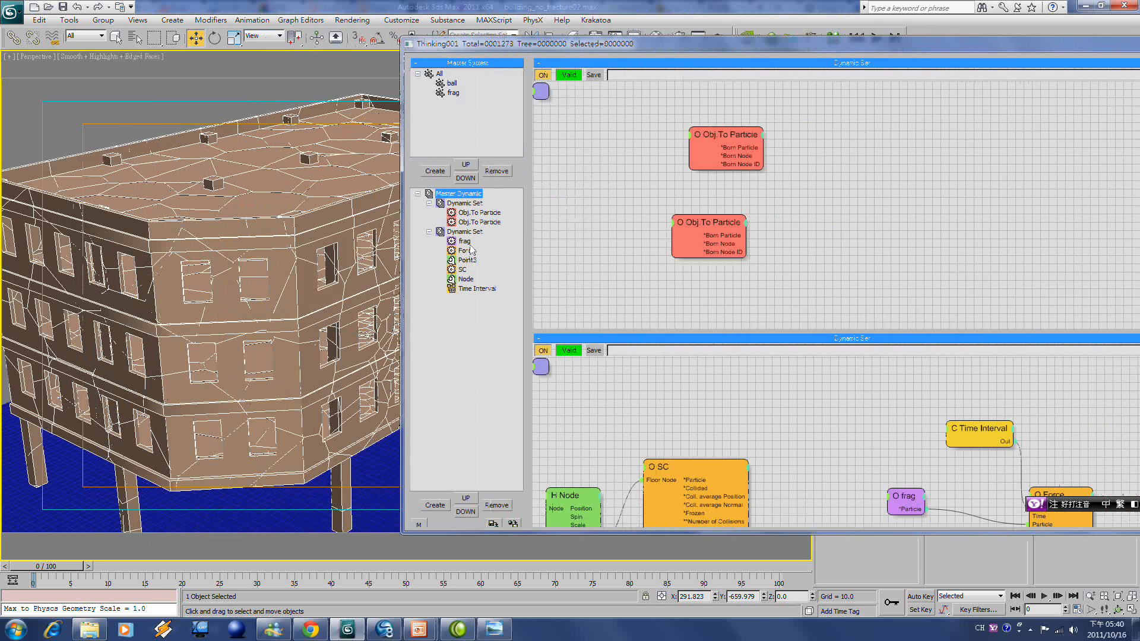
click(448, 195)
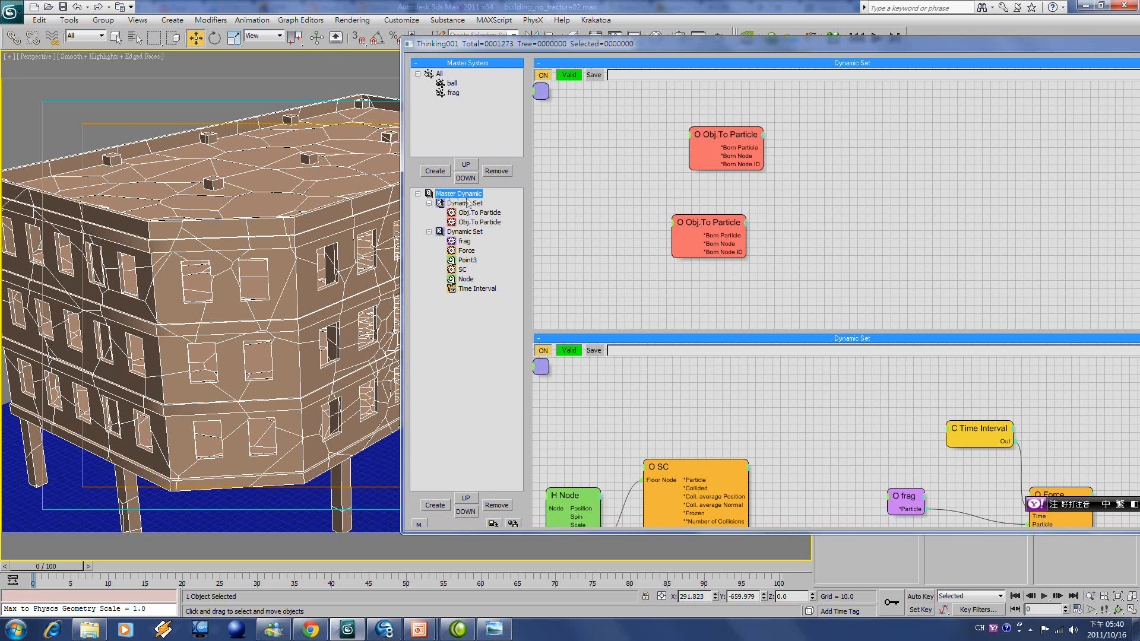
click(443, 507)
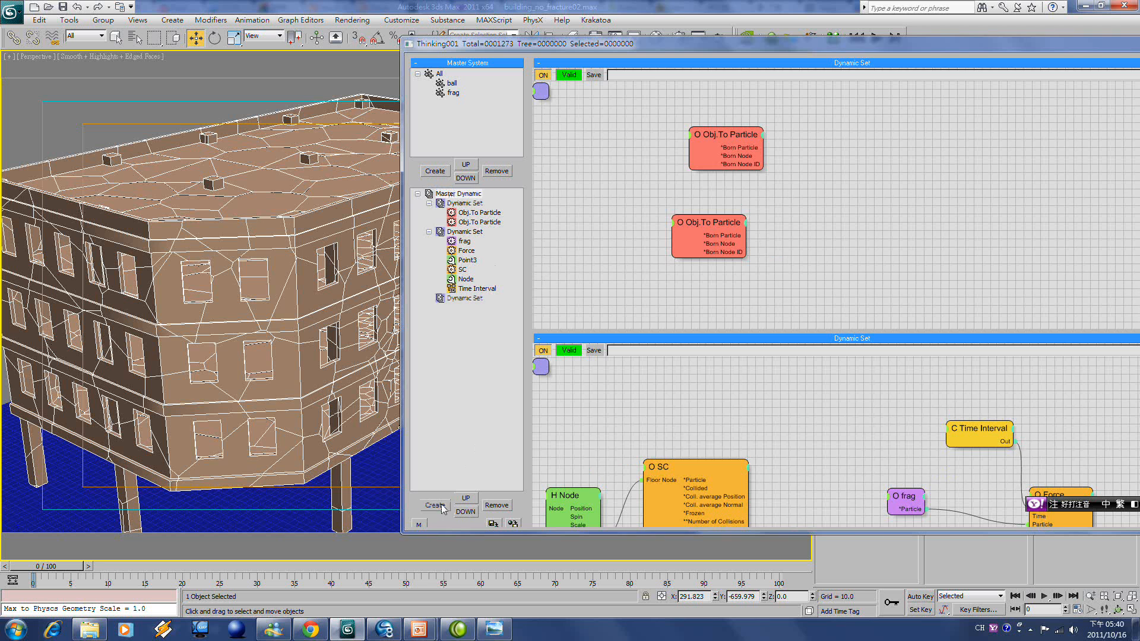
click(465, 298)
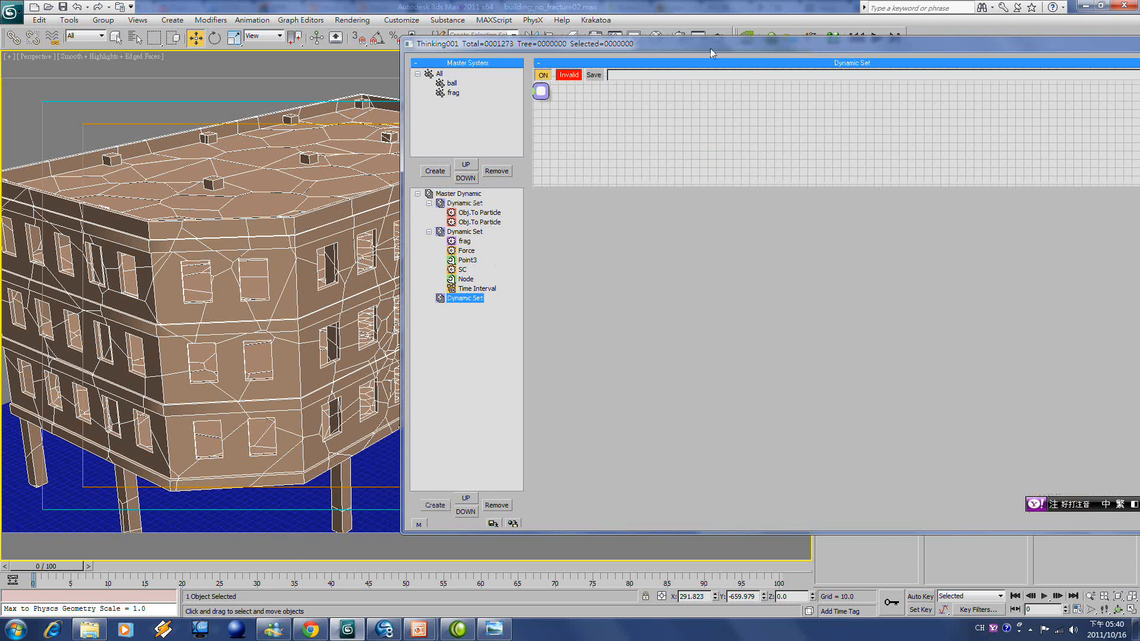
Add the All particle group to the new dynamic set
drag(710, 48, 603, 65)
right_click(604, 140)
mouse_move(630, 143)
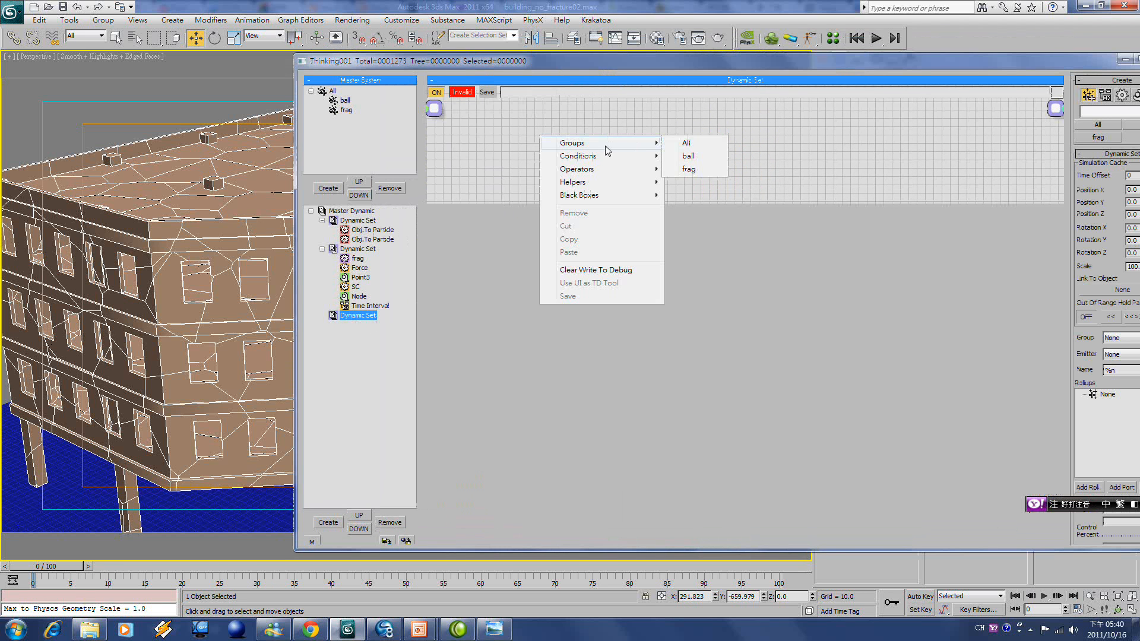
click(703, 145)
Add an Export operator beside the All group and connect the group's Particle output to its Particle input
right_click(740, 145)
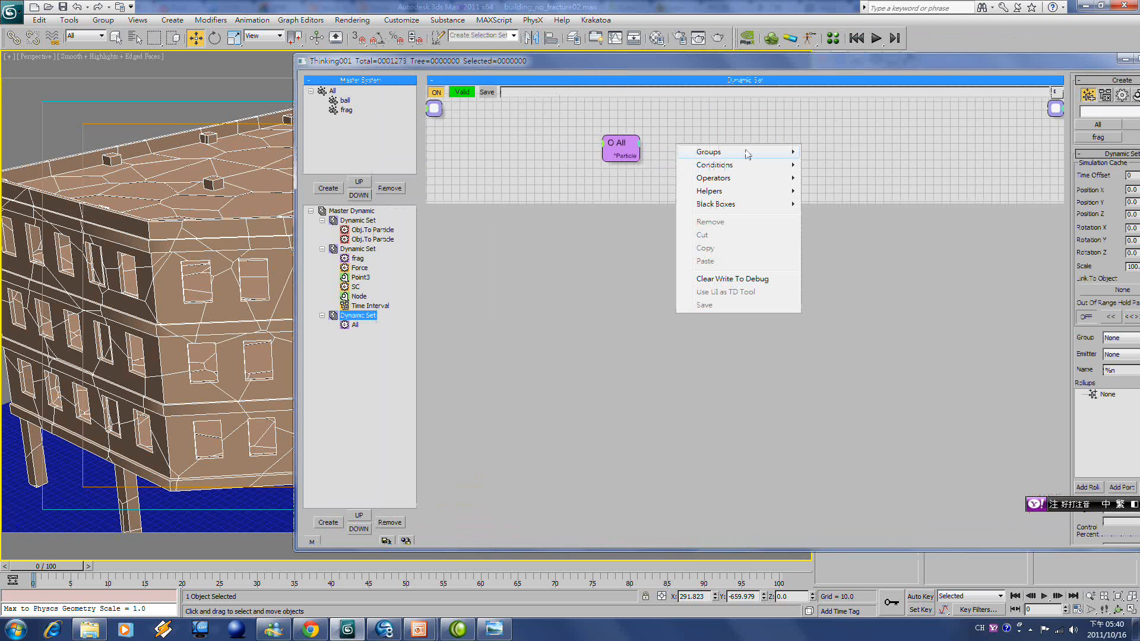
mouse_move(750, 154)
mouse_move(757, 182)
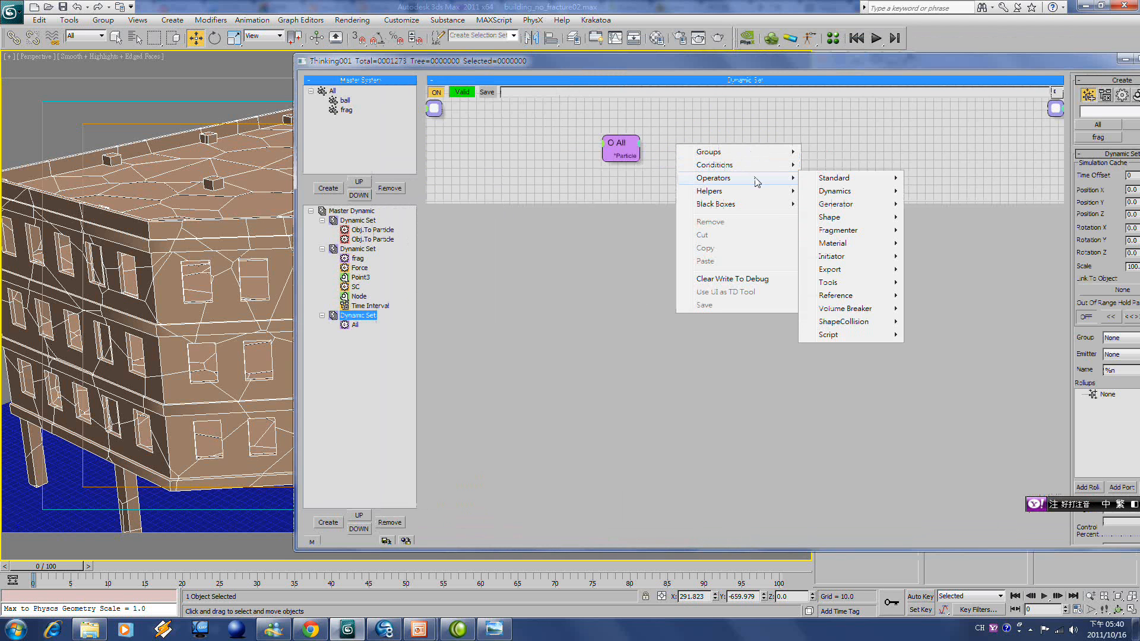
mouse_move(861, 270)
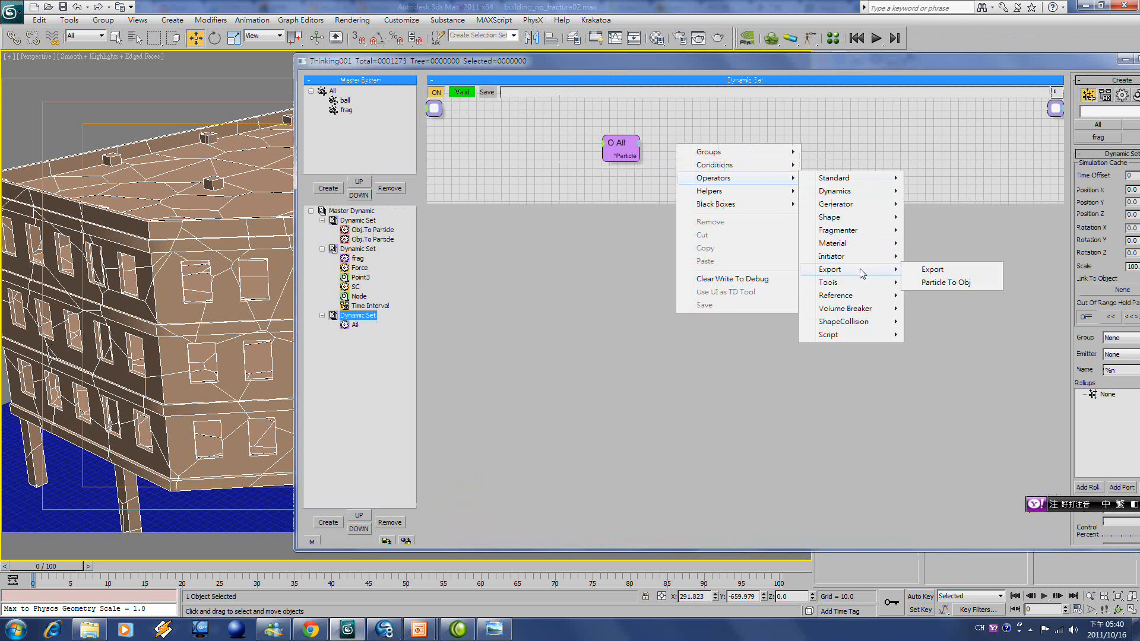
click(932, 270)
drag(740, 166, 640, 156)
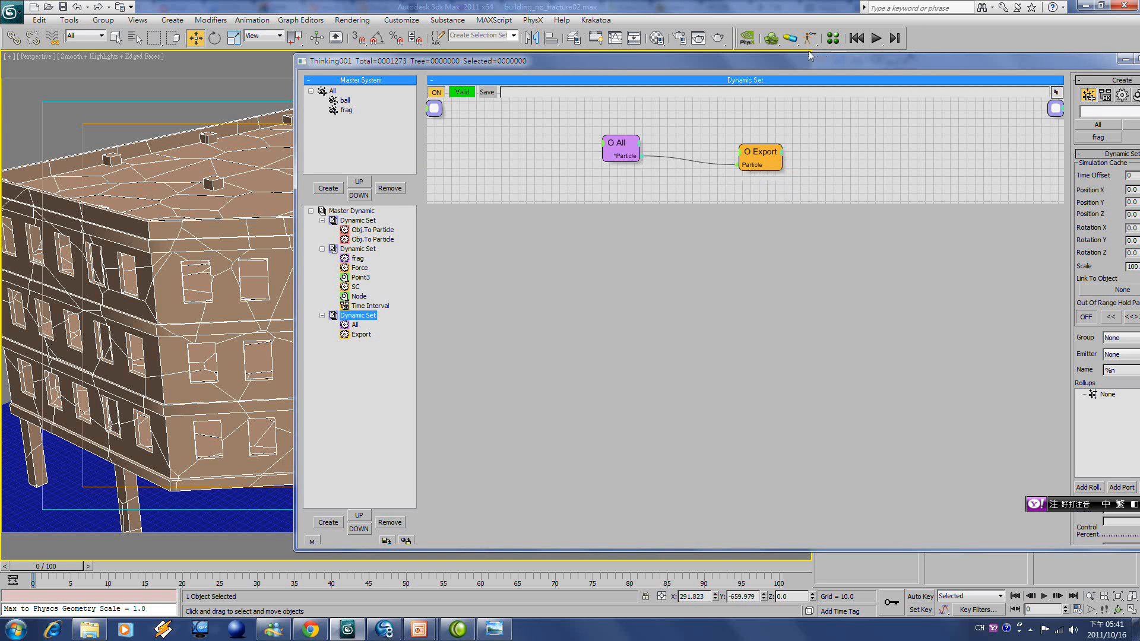
Export all particles over the active time segment using the Export operator
drag(807, 66, 570, 114)
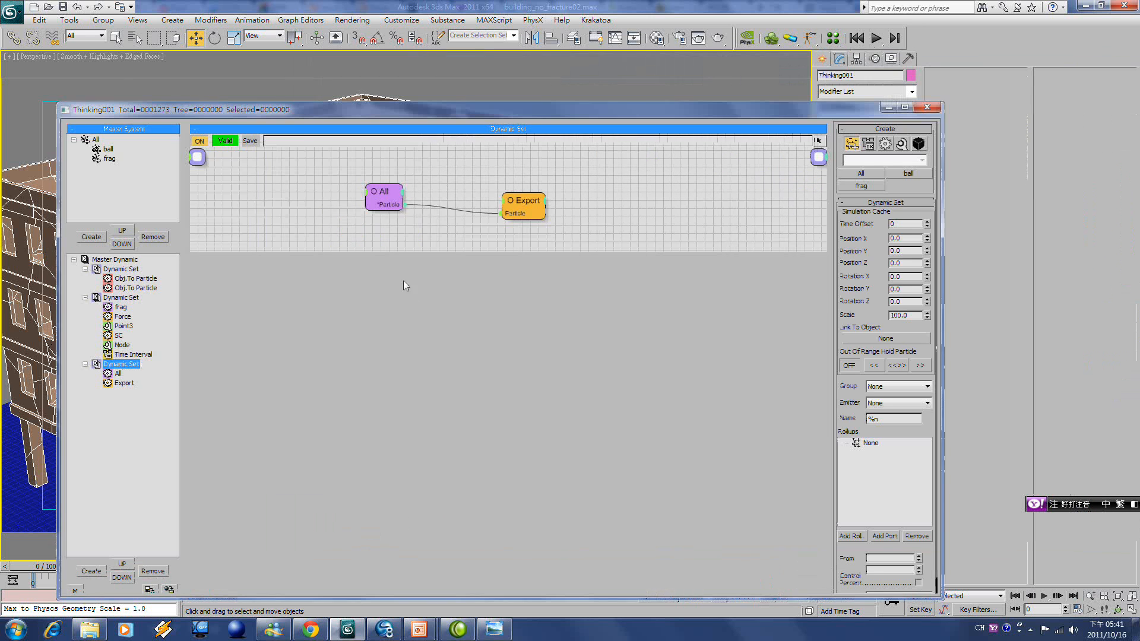
click(541, 213)
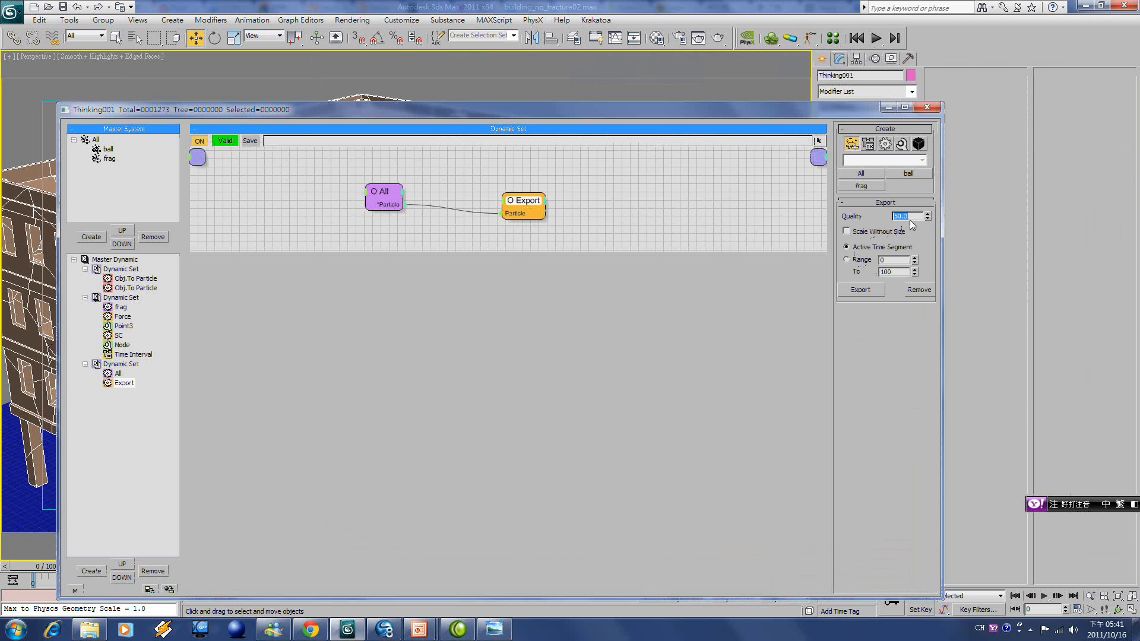
click(861, 291)
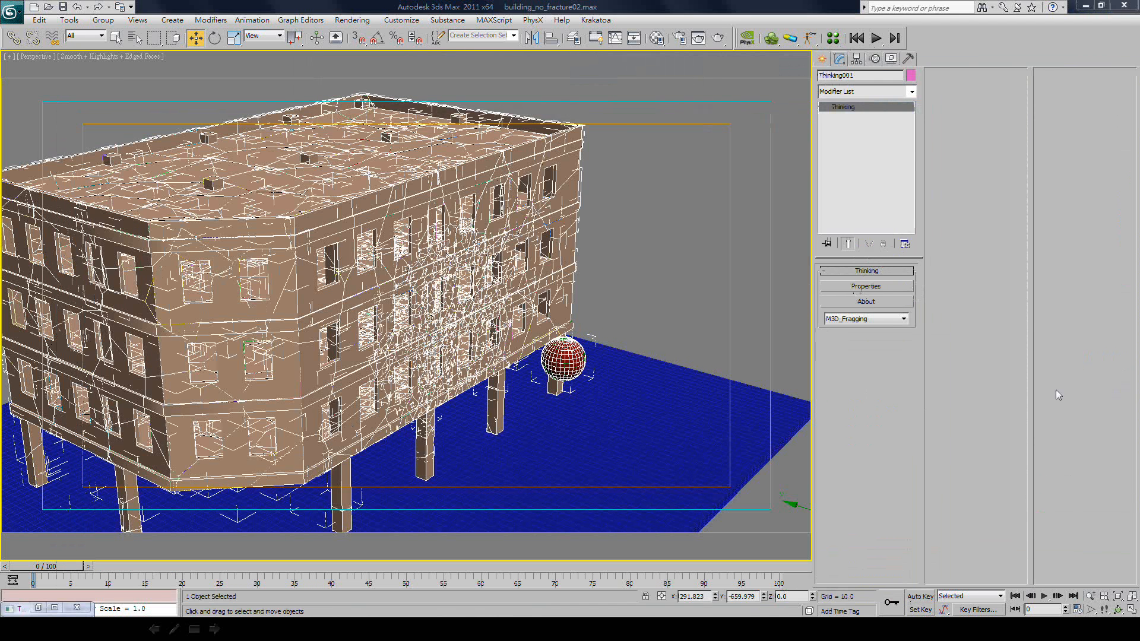
Check the scene's object list for the exported fragment objects and clear the selection
click(136, 38)
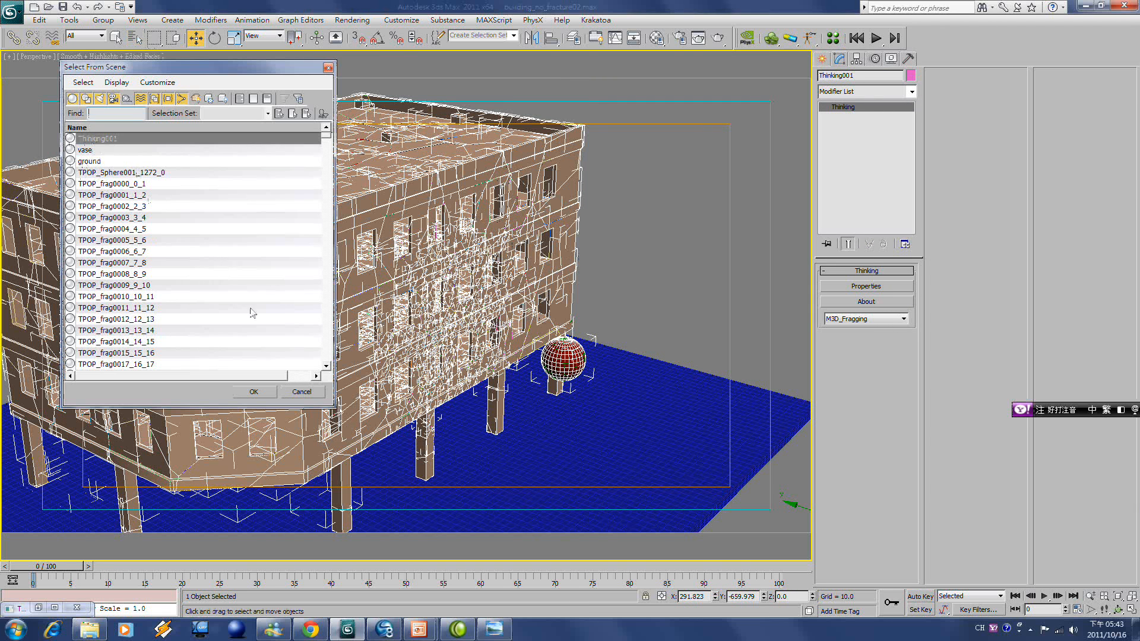
click(255, 392)
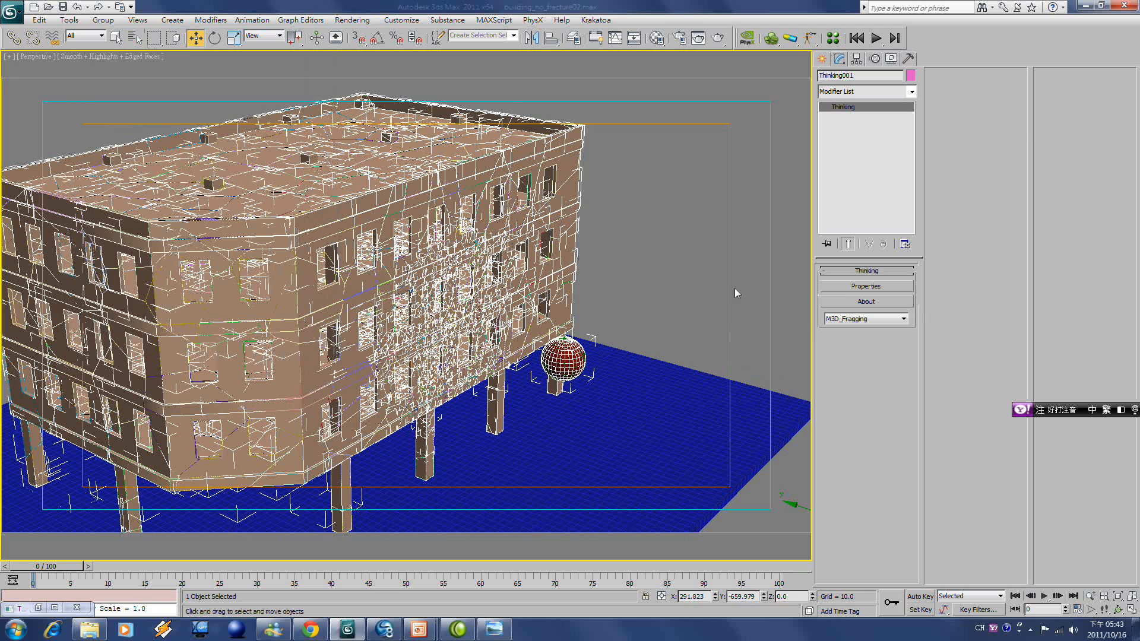
click(647, 283)
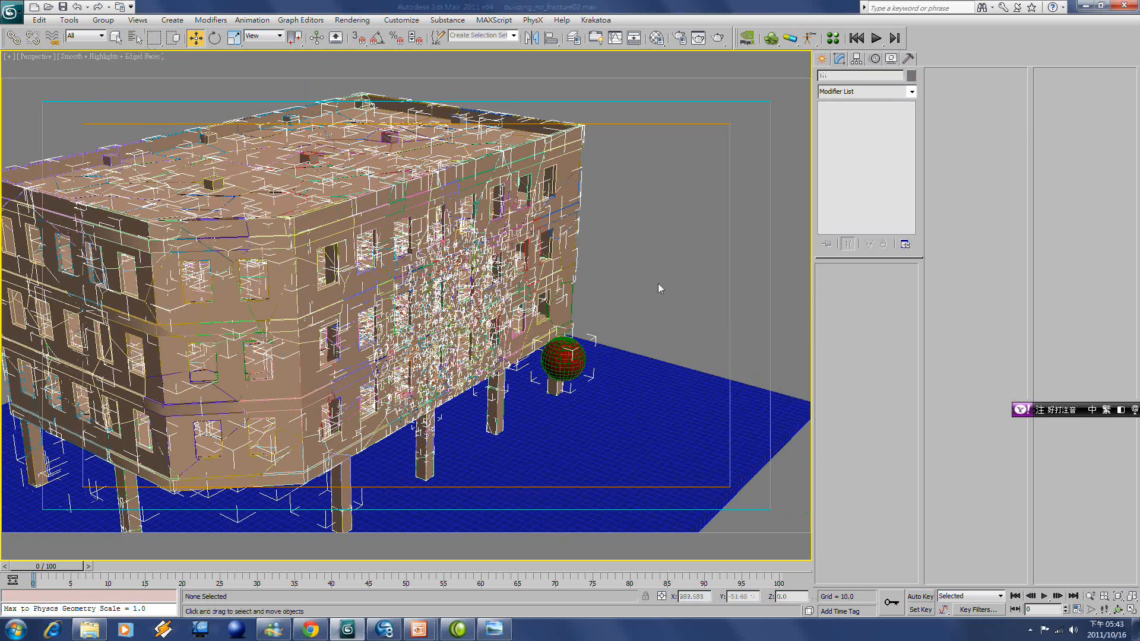
Turn off Edged Faces in the perspective viewport and advance the timeline to frame 1
alt+middle_drag(661, 254, 691, 272)
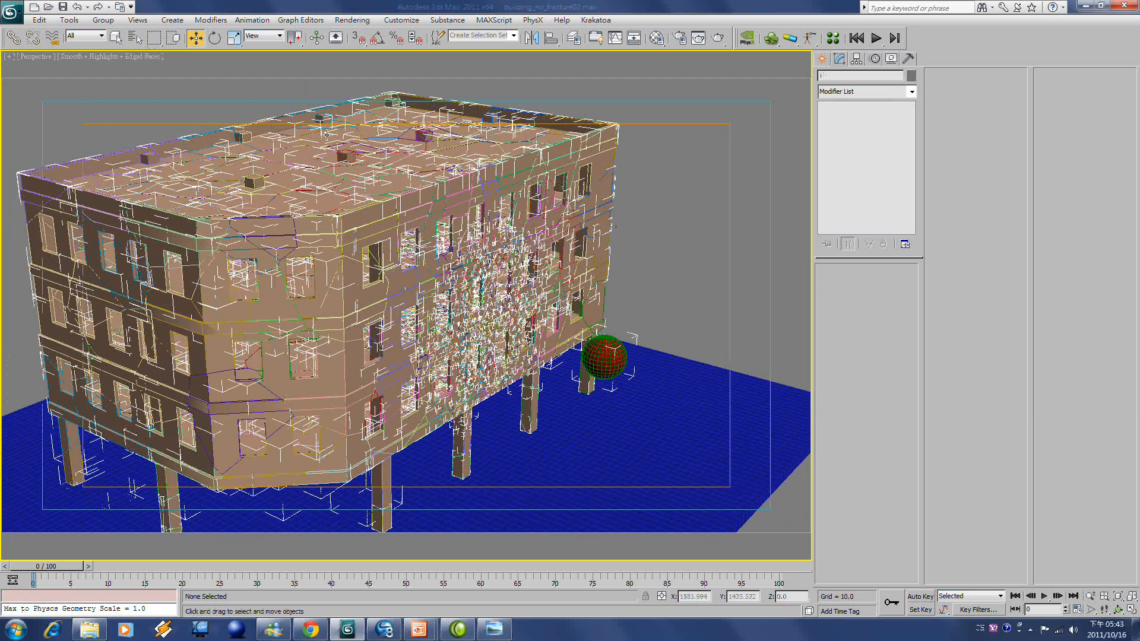
click(142, 58)
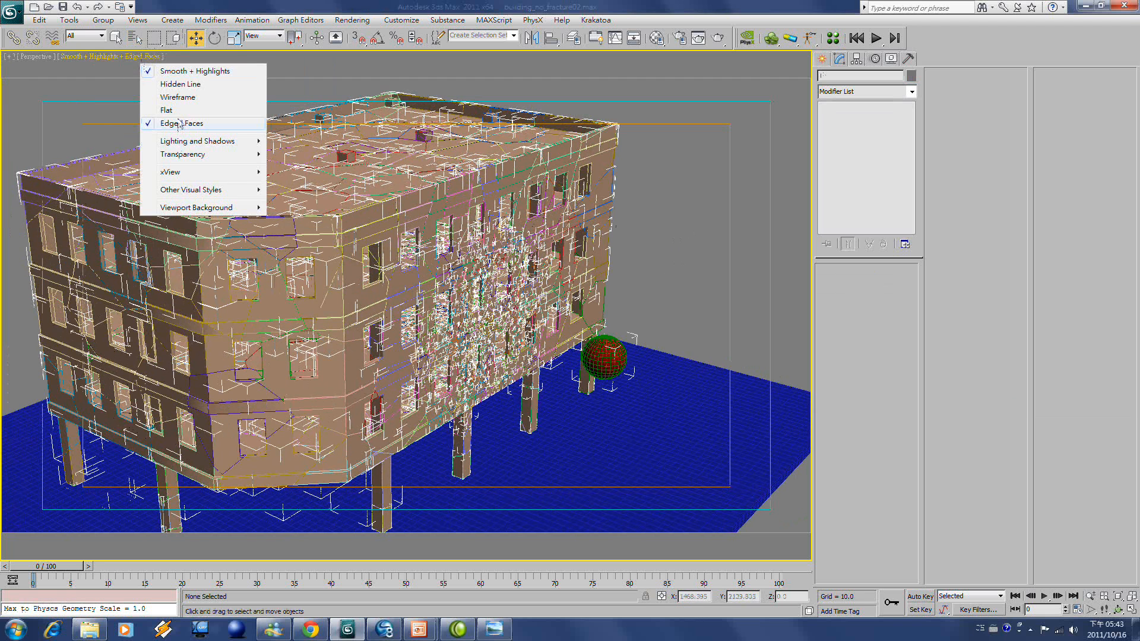
click(180, 123)
drag(35, 567, 40, 569)
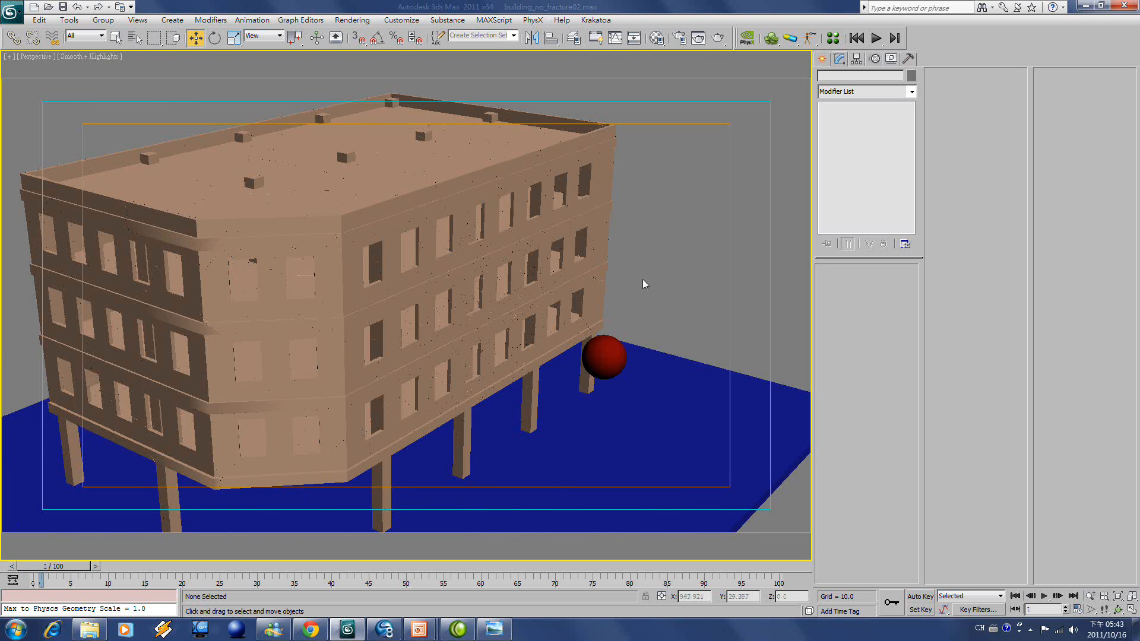
Select exported wall fragments and the red sphere to check their keyframes, and scrub and play the timeline to review the baked collapse
click(603, 243)
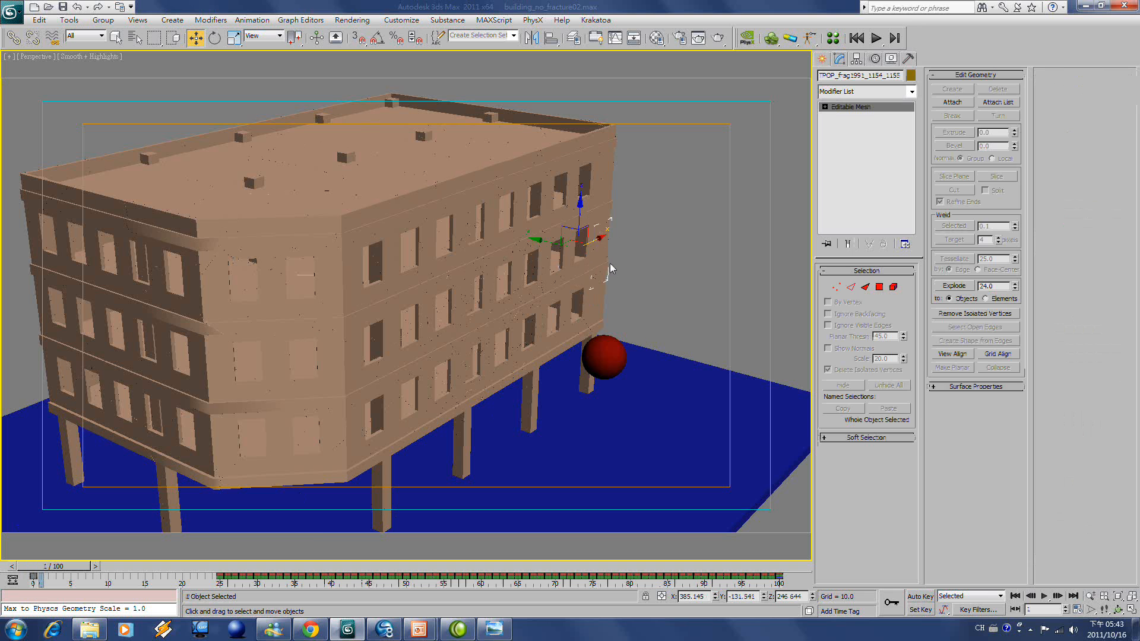
click(604, 354)
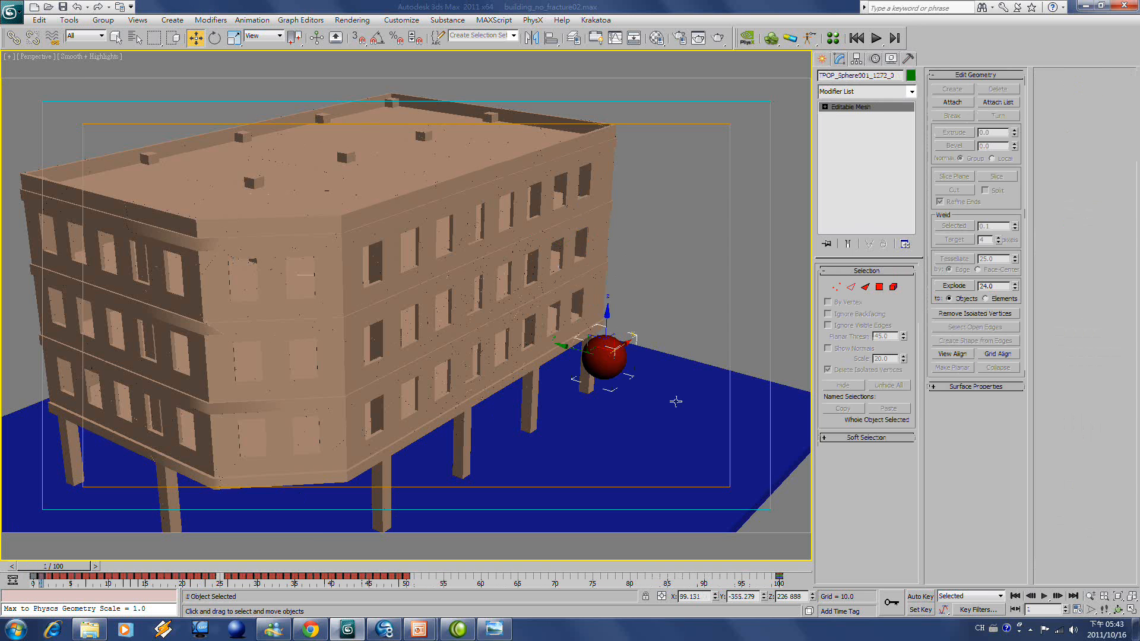
click(609, 211)
drag(39, 568, 235, 576)
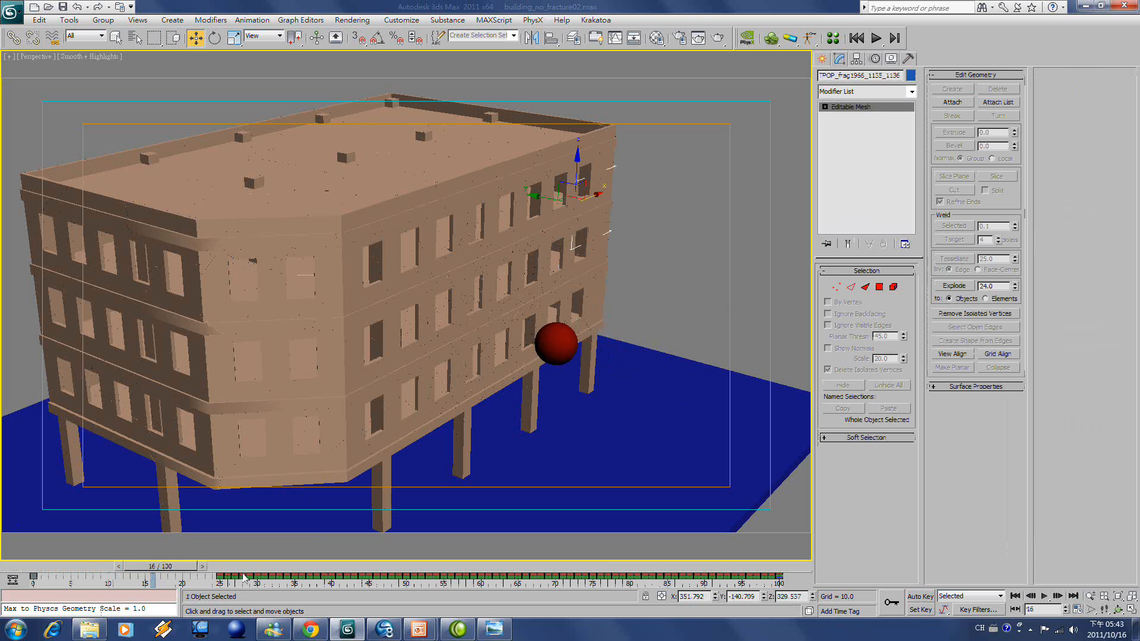
drag(171, 555, 150, 558)
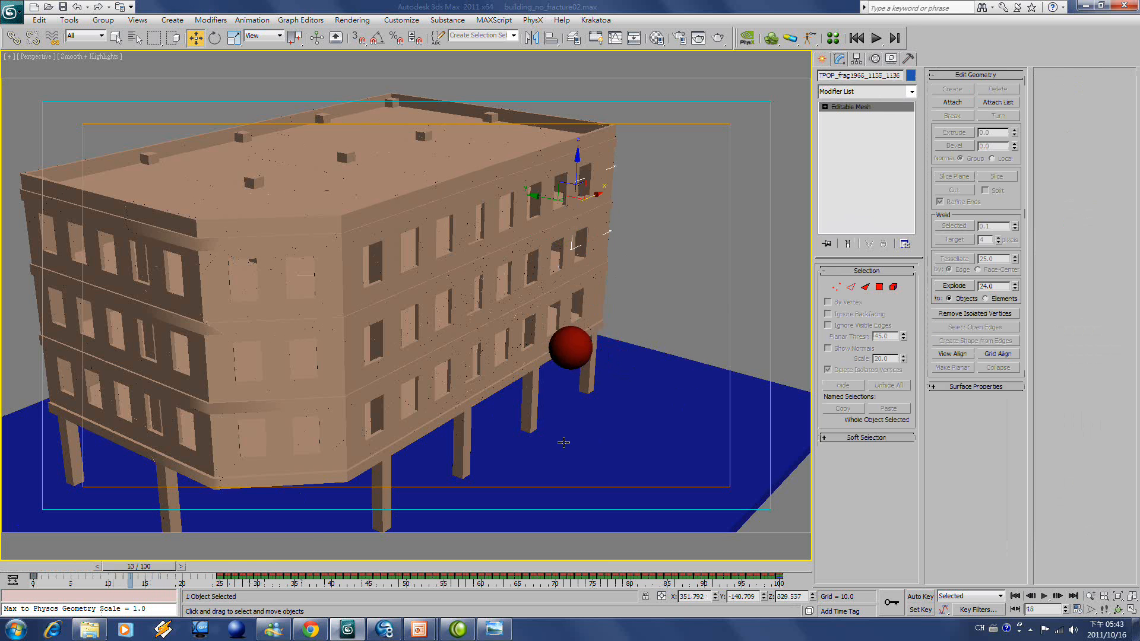
drag(216, 569, 2, 519)
key(/)
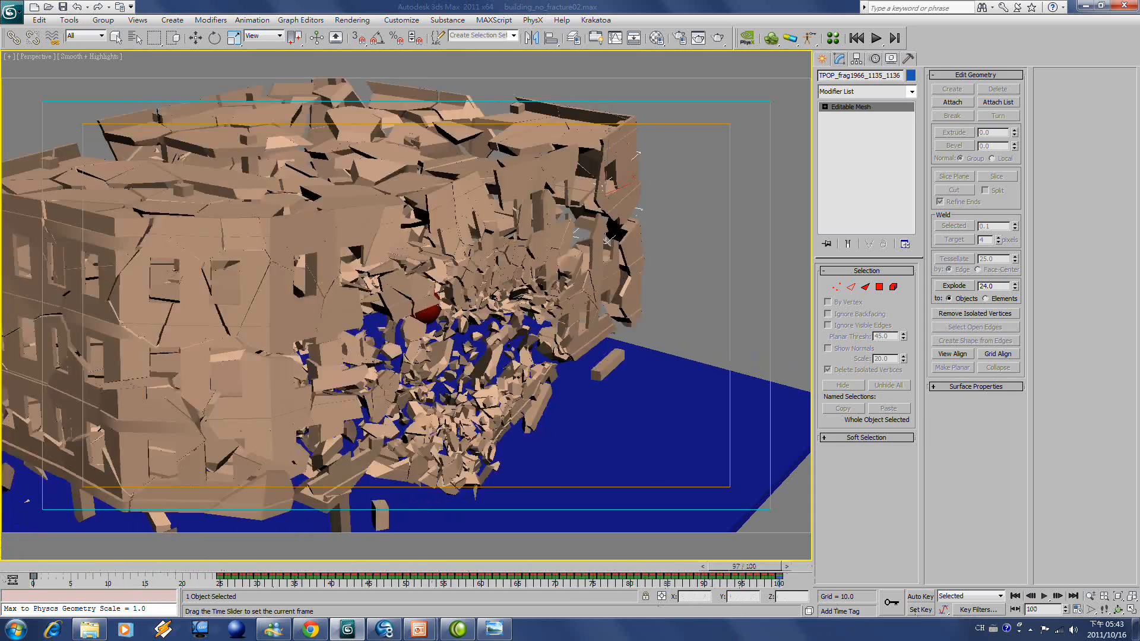
key(w)
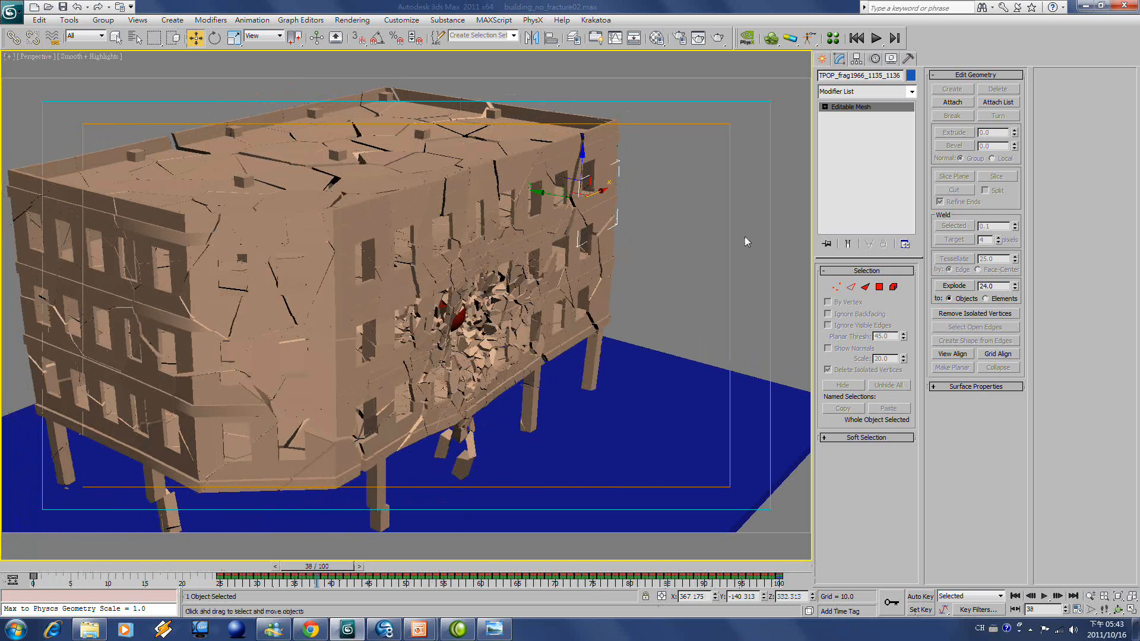
Clear the selection, show the viewport statistics, and scrub the collapse animation from another angle, returning to frame 0
click(688, 252)
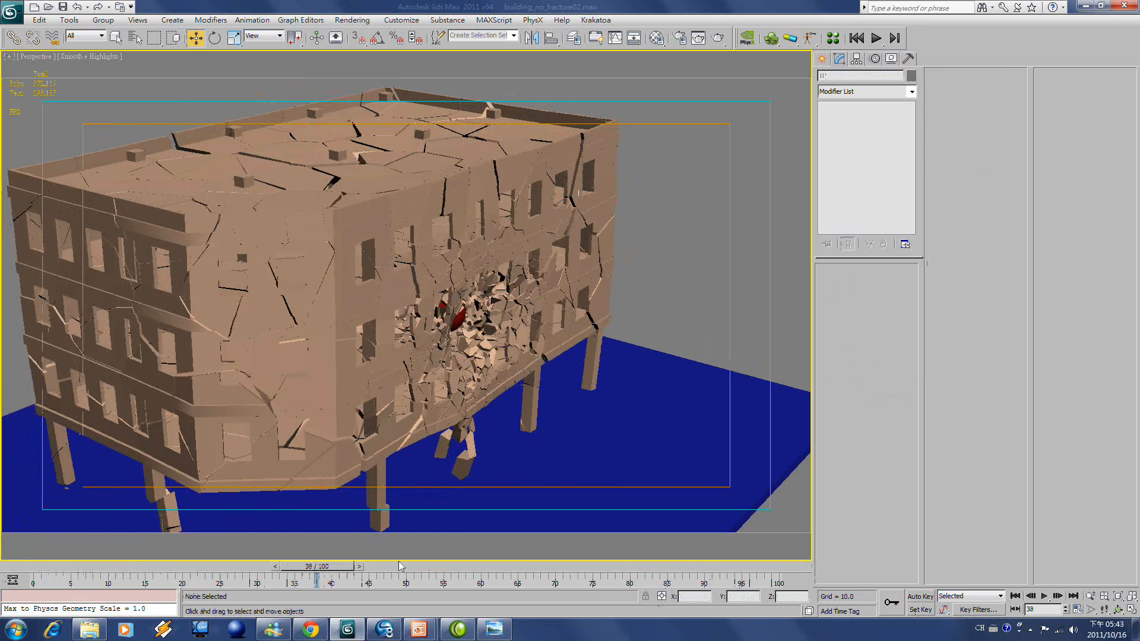
drag(333, 566, 739, 635)
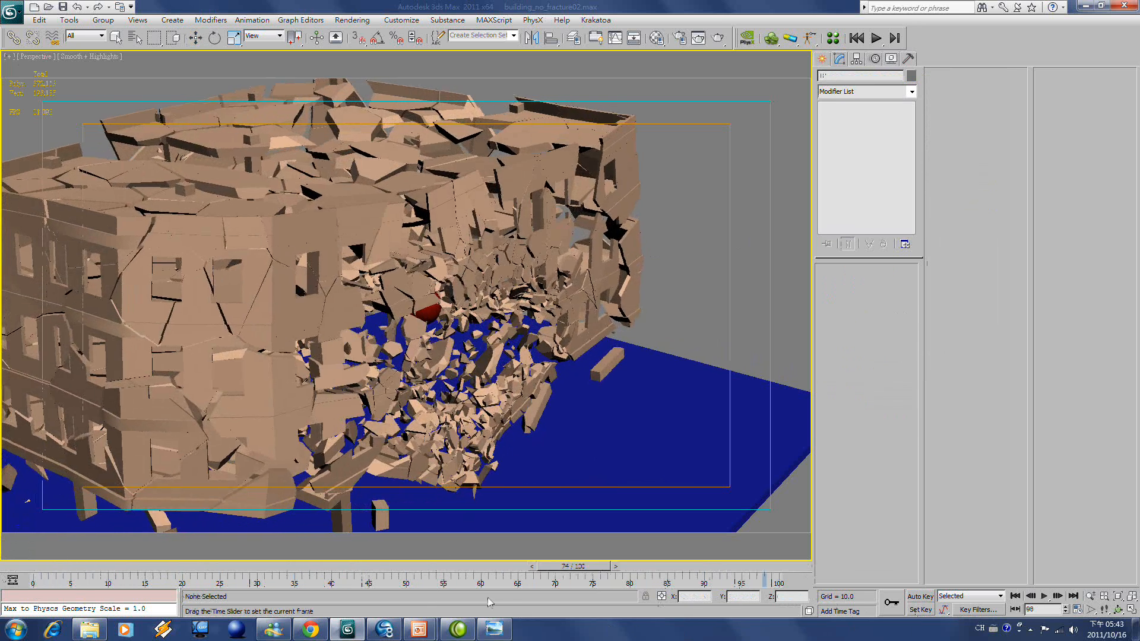
alt+middle_drag(485, 358, 336, 577)
drag(387, 568, 3, 585)
drag(67, 567, 540, 567)
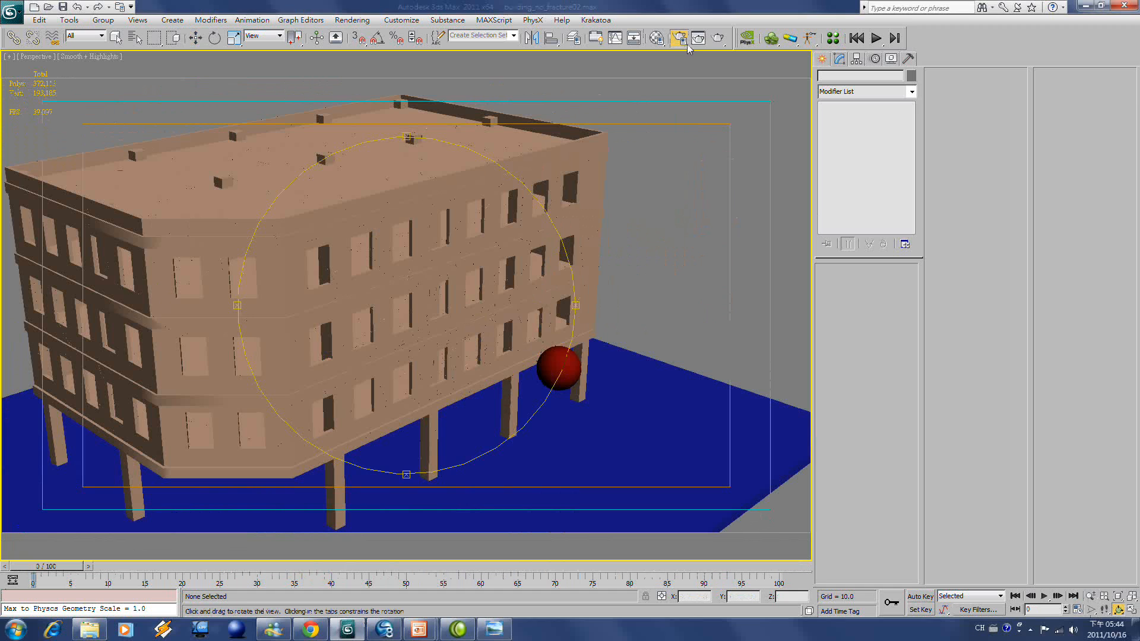
Turn off saving the render to file and assign mental ray Renderer as the production renderer
click(687, 44)
drag(1024, 110, 663, 71)
scroll(741, 412, down, 5)
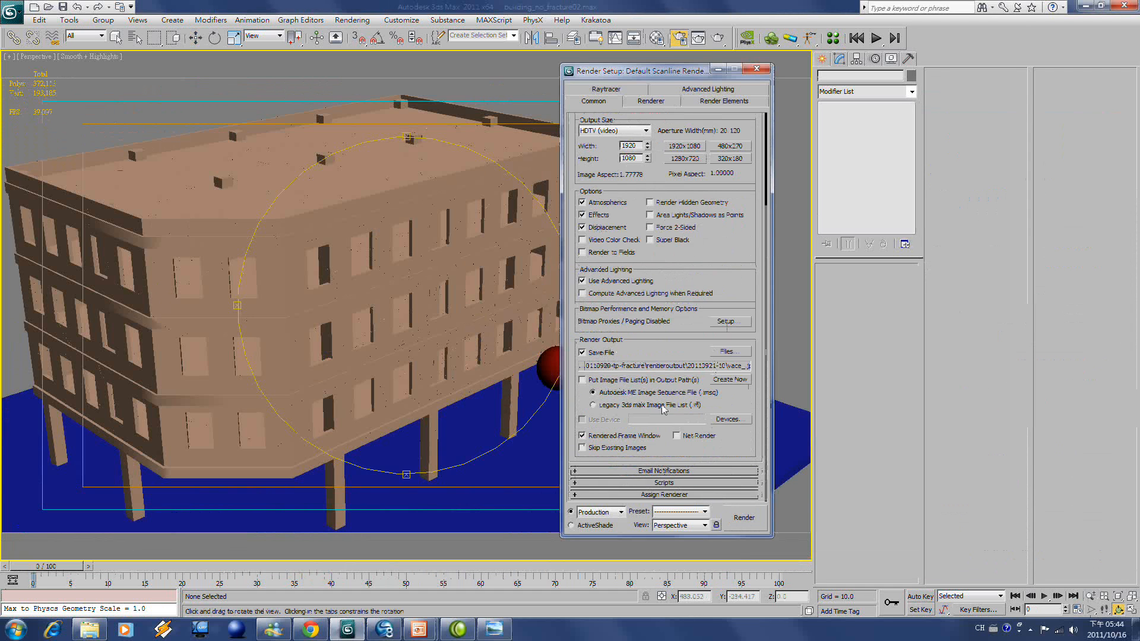
click(679, 494)
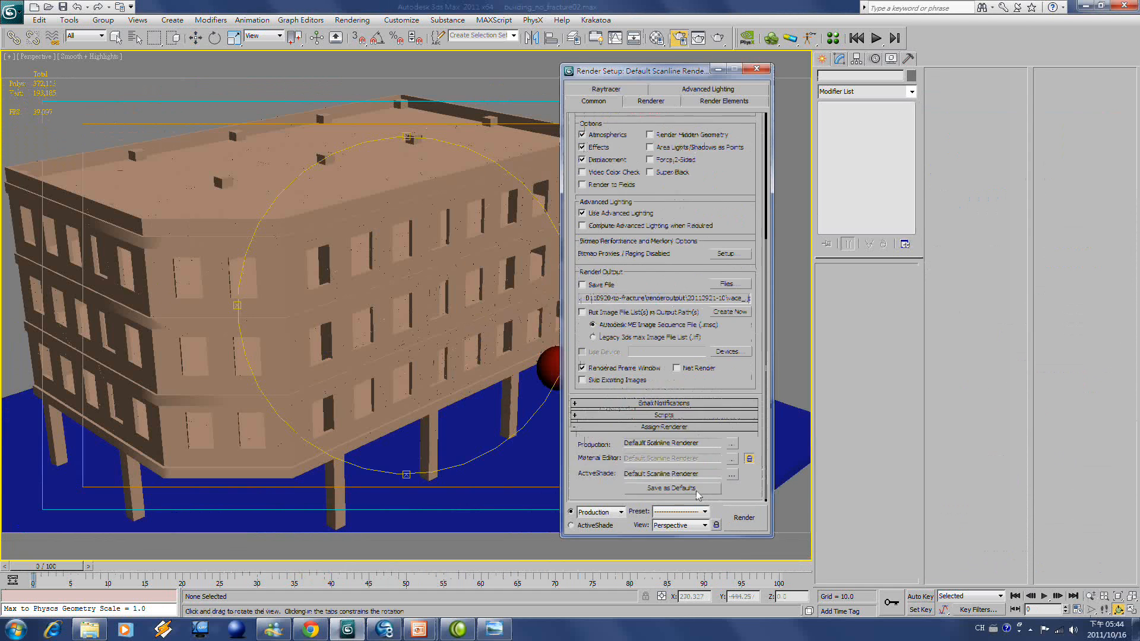
click(732, 443)
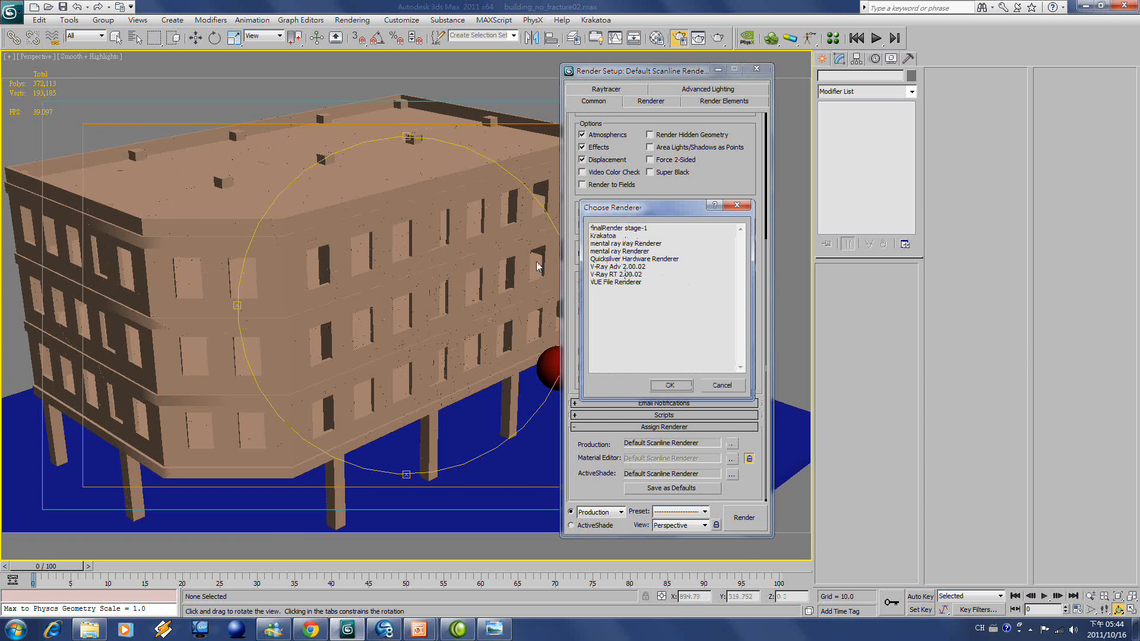
click(621, 254)
click(670, 386)
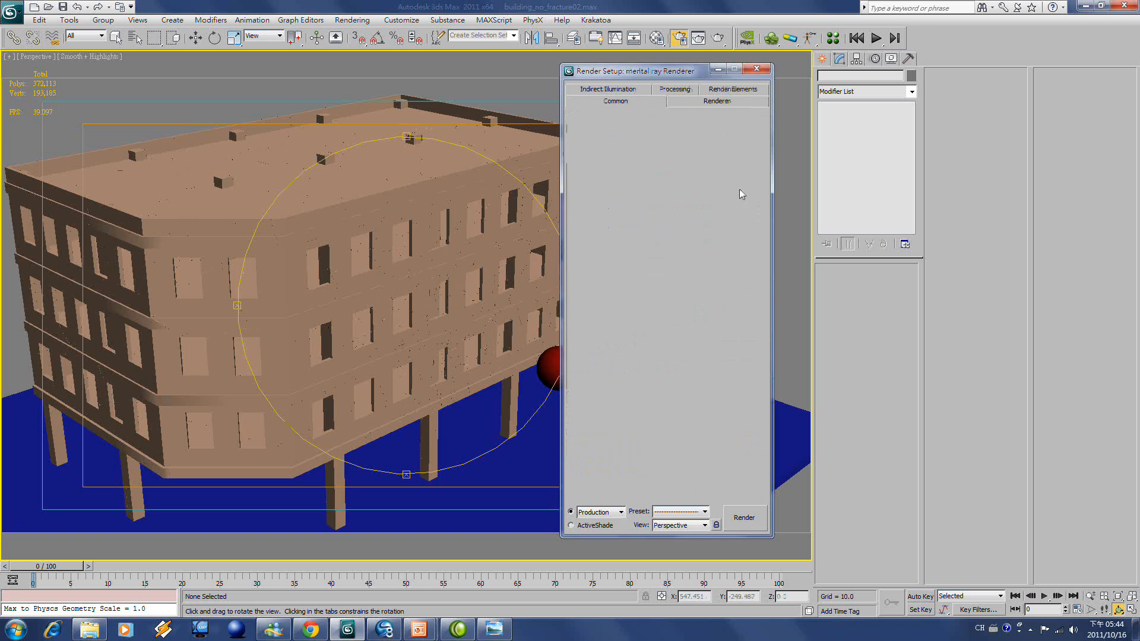
Set the render time output to a single frame and check the Final Gather settings
scroll(750, 189, up, 5)
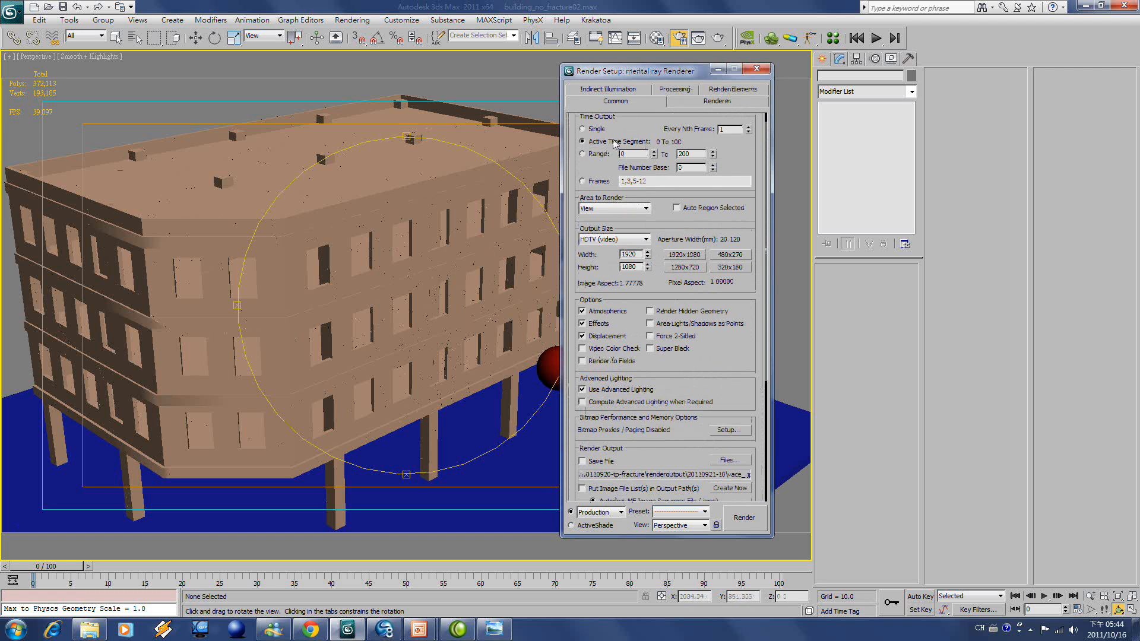
click(605, 90)
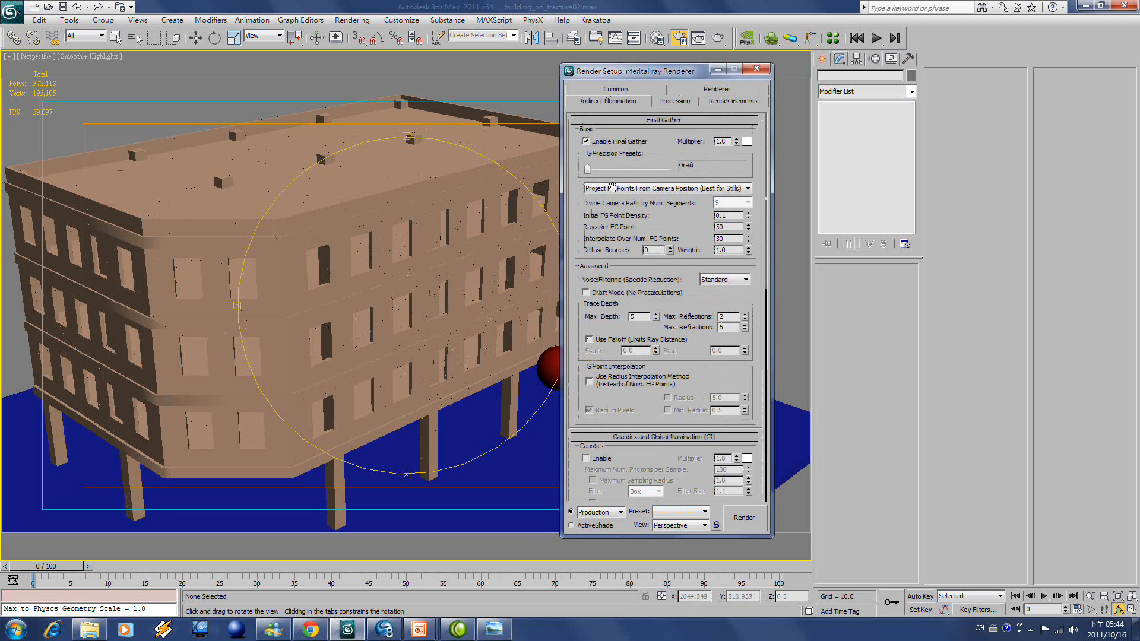
click(718, 70)
Create a Daylight system beside the building, placing its compass on the ground near the blue floor
scroll(641, 247, down, 8)
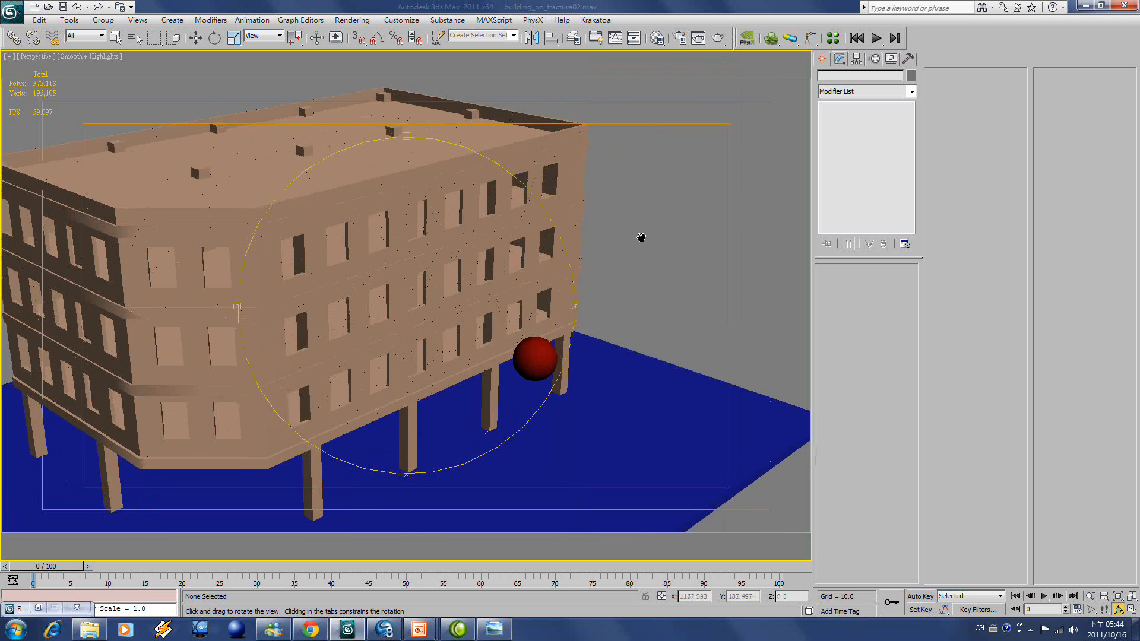
scroll(628, 324, up, 4)
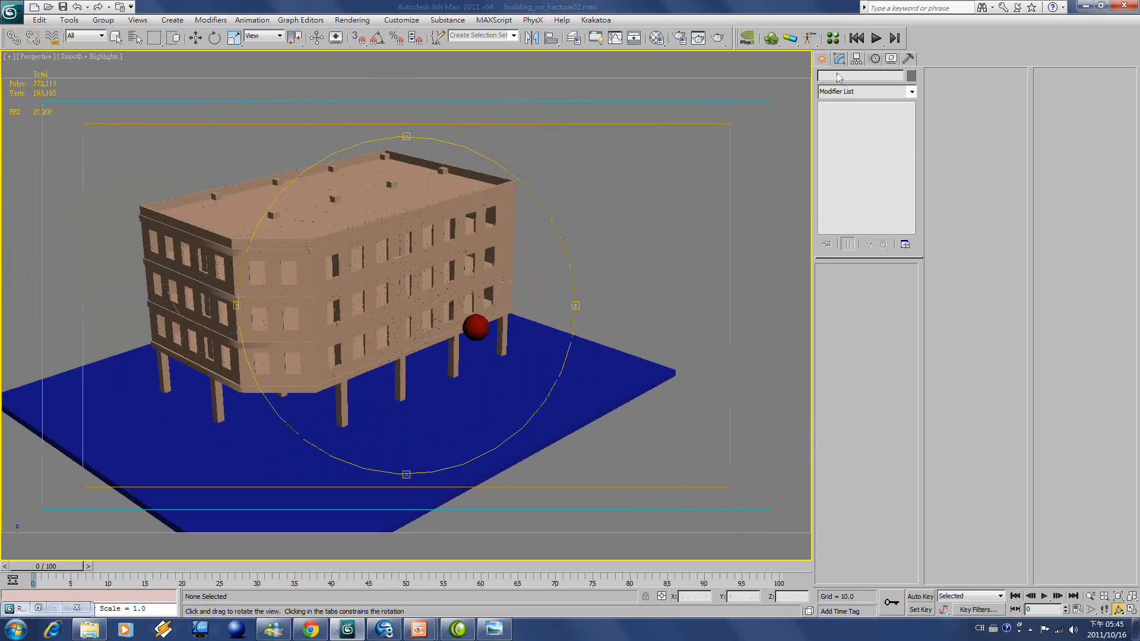
click(823, 59)
click(912, 79)
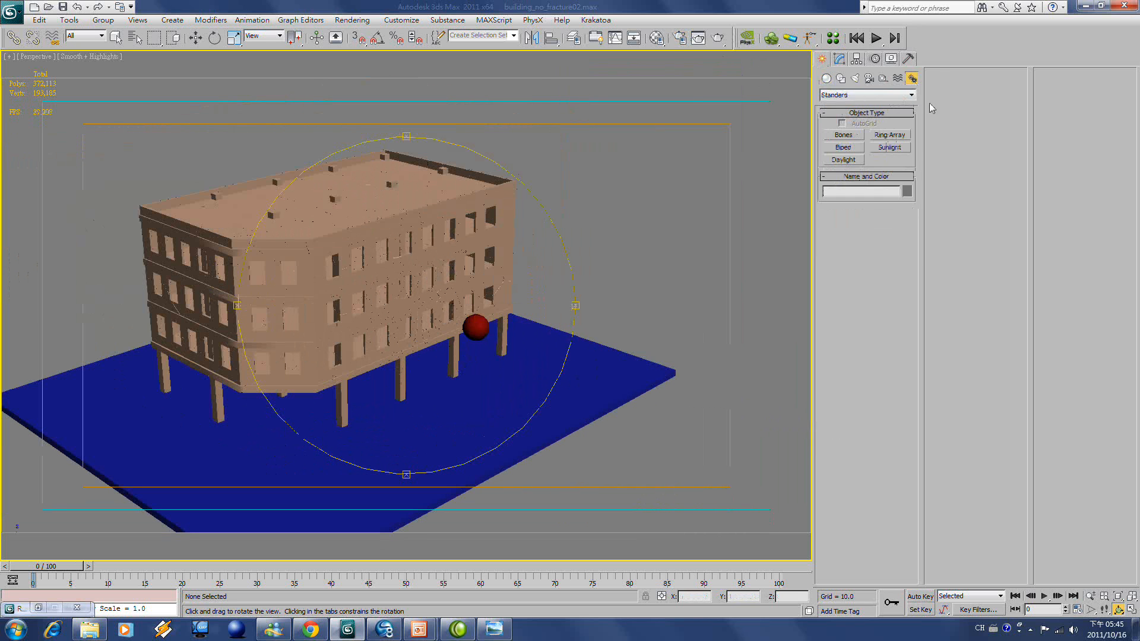
click(845, 161)
click(550, 347)
drag(661, 434, 663, 444)
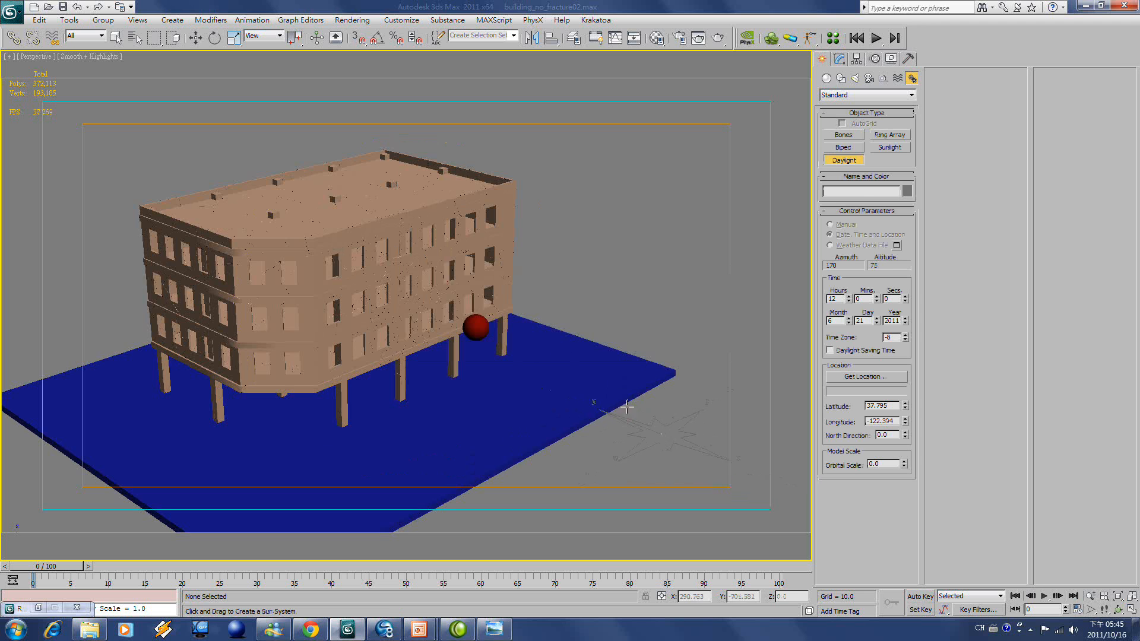
click(603, 314)
right_click(604, 314)
Set the Daylight system to mr Sun and mr Sky with manual positioning, and move the sun beside the building
click(840, 59)
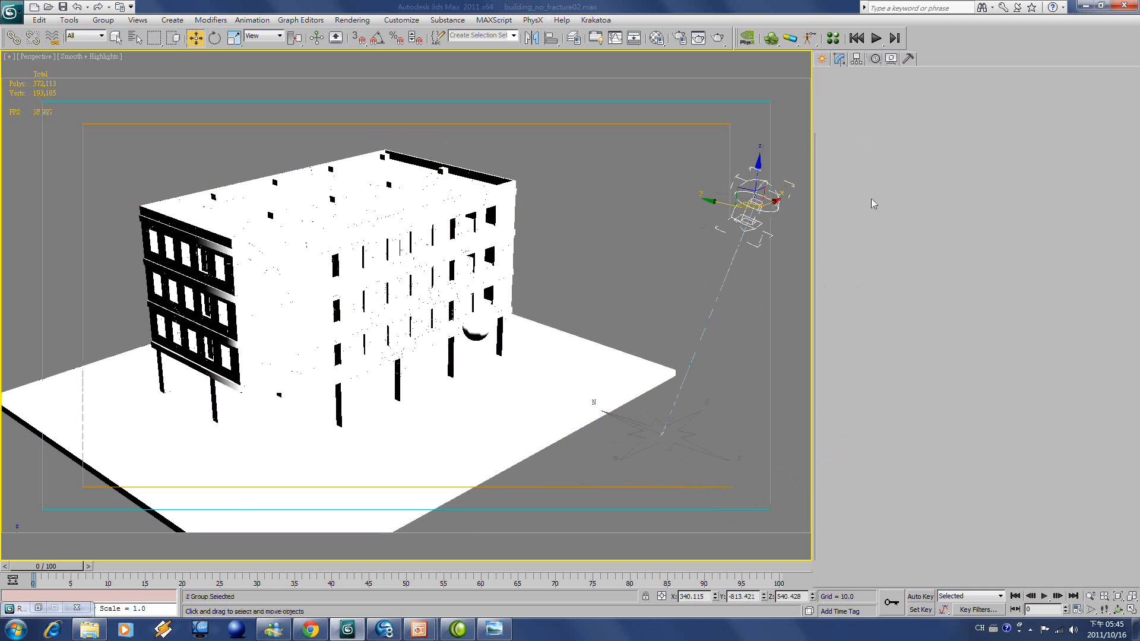
click(899, 299)
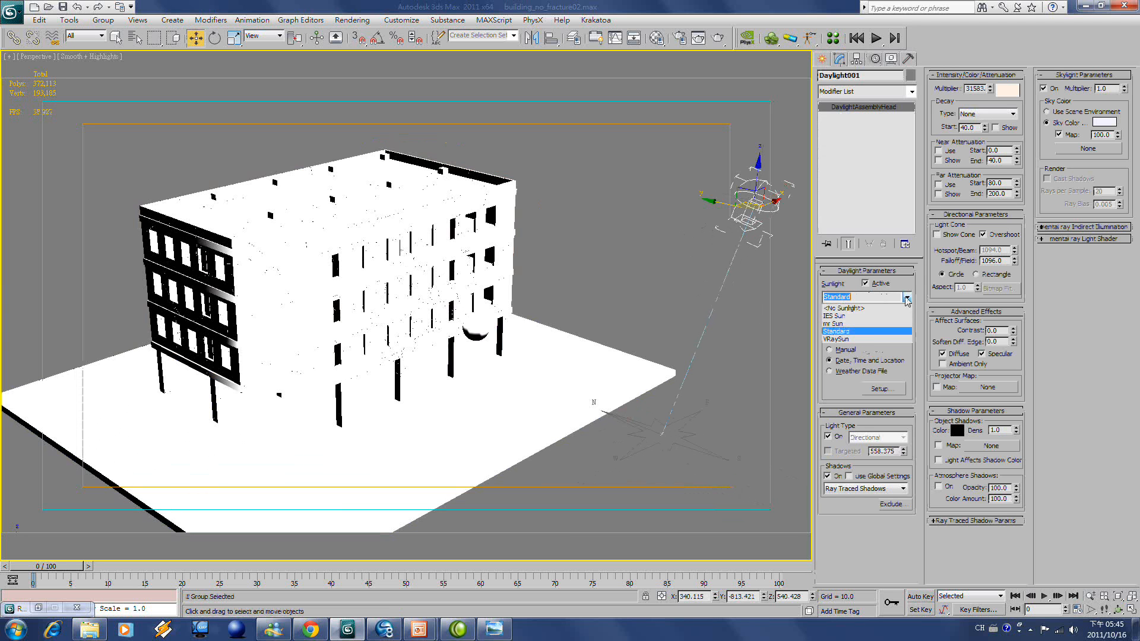
click(869, 324)
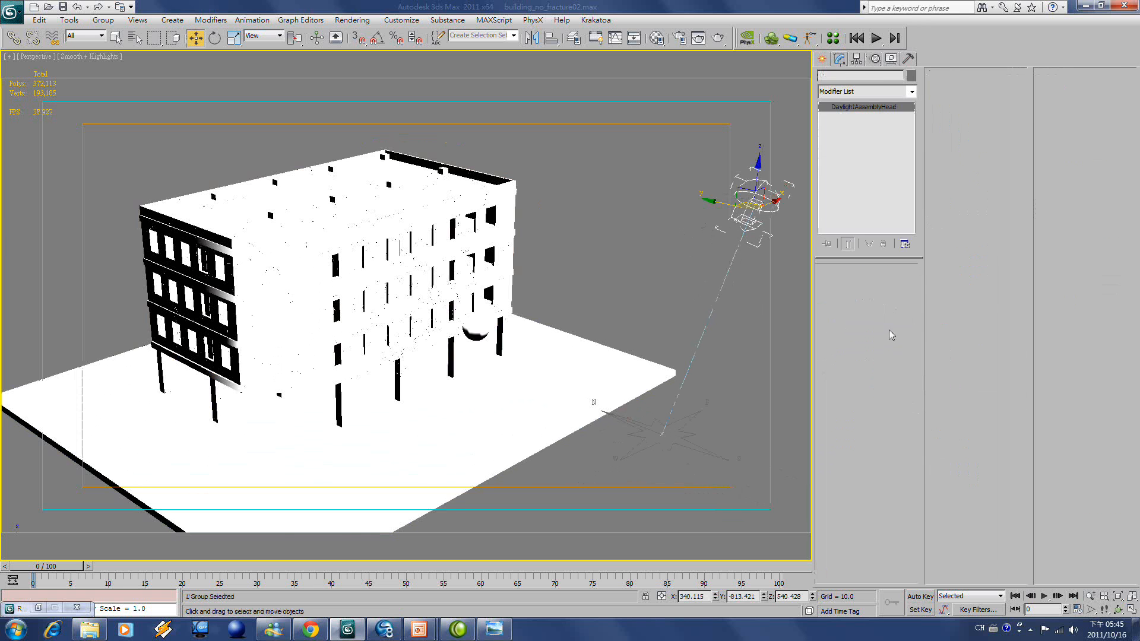
click(908, 325)
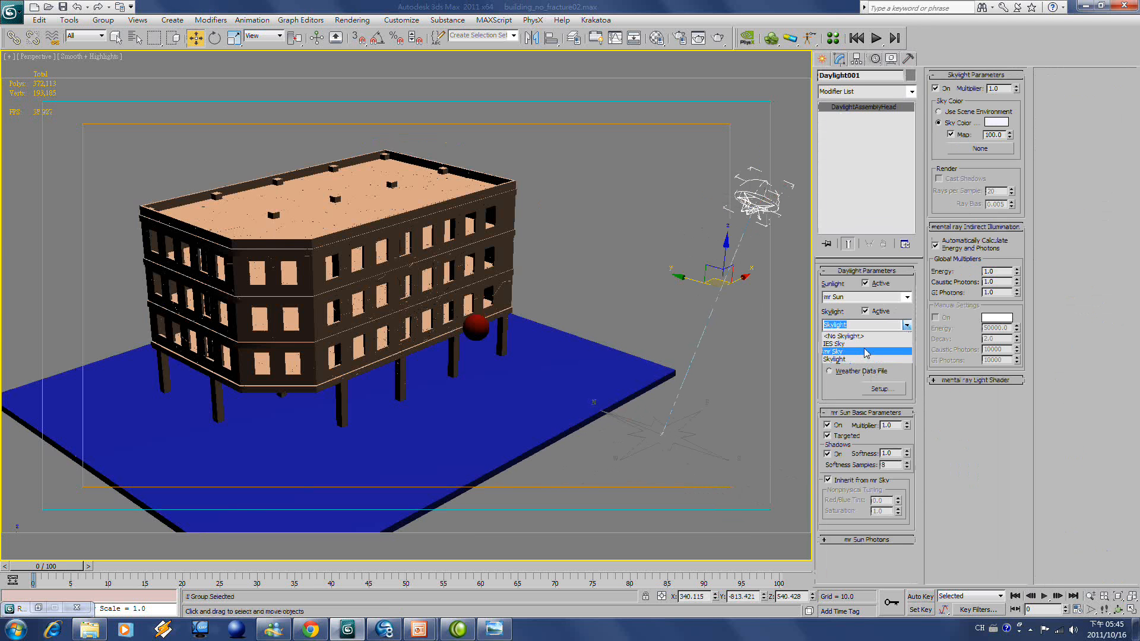
click(867, 354)
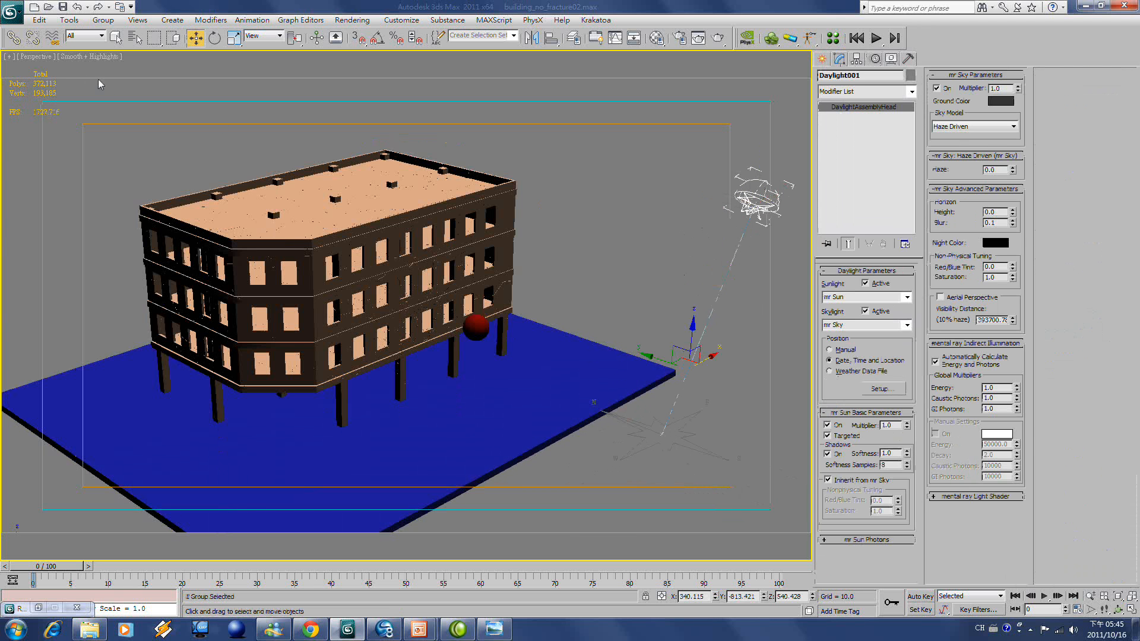
click(830, 350)
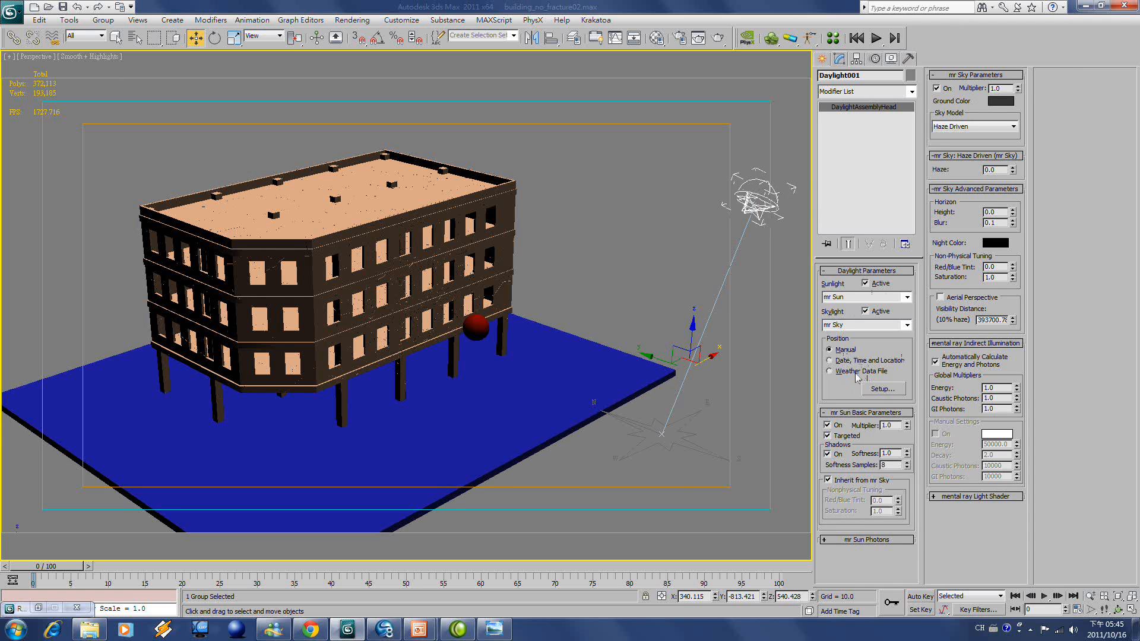
alt+middle_drag(478, 365, 595, 368)
mouse_move(643, 346)
mouse_down()
mouse_move(664, 354)
mouse_move(651, 349)
mouse_up()
Enable hardware shading and shadows in the perspective viewport
click(108, 56)
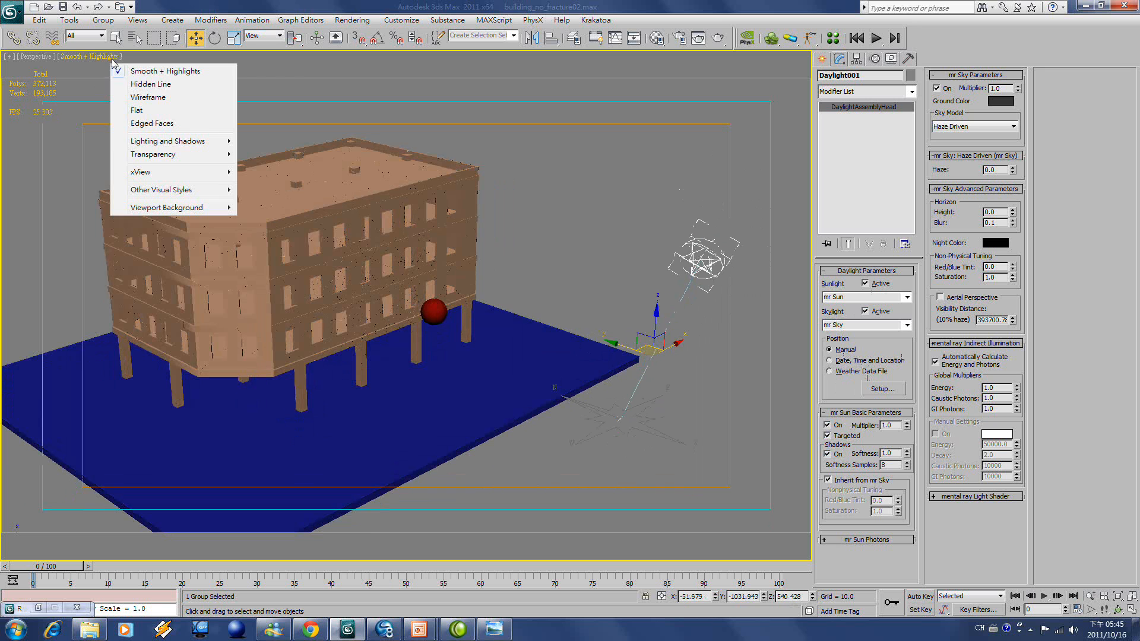
mouse_move(190, 144)
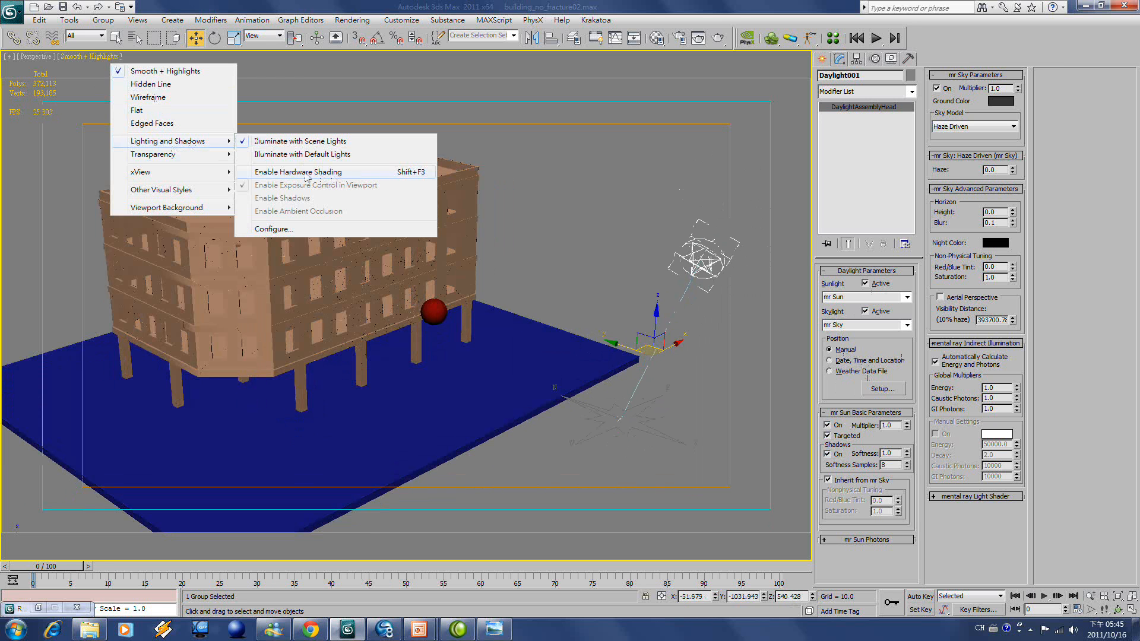
click(330, 178)
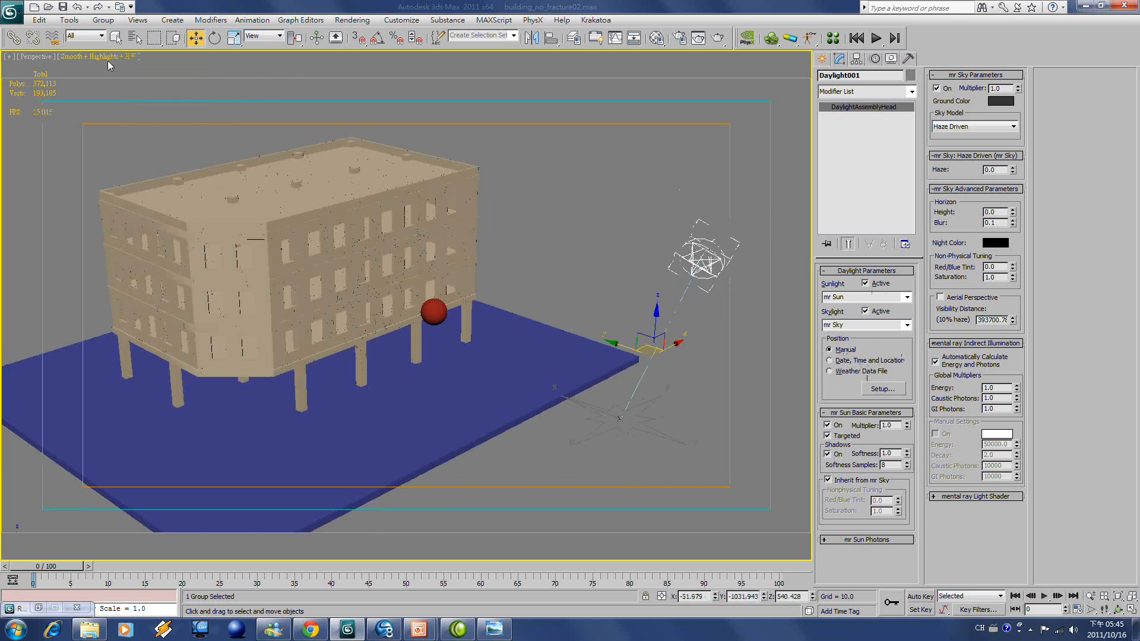
click(110, 59)
mouse_move(198, 148)
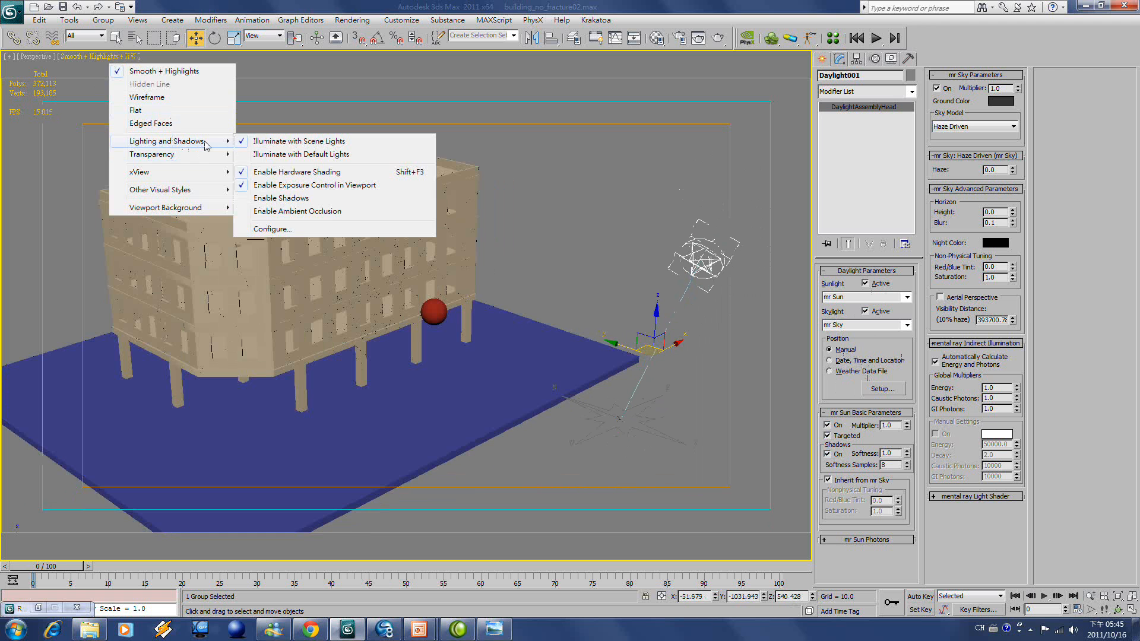
click(338, 199)
Move the sun to about X 534, Y -888 so it lights the building's long facade, and frame the building closely
mouse_move(649, 349)
mouse_down()
mouse_move(658, 393)
mouse_move(692, 267)
mouse_move(724, 268)
mouse_up()
scroll(594, 286, up, 3)
mouse_move(514, 287)
middle_down()
mouse_move(606, 289)
mouse_move(524, 294)
middle_up()
scroll(605, 289, down, 3)
drag(631, 341, 661, 320)
scroll(543, 303, up, 3)
middle_drag(511, 257, 682, 272)
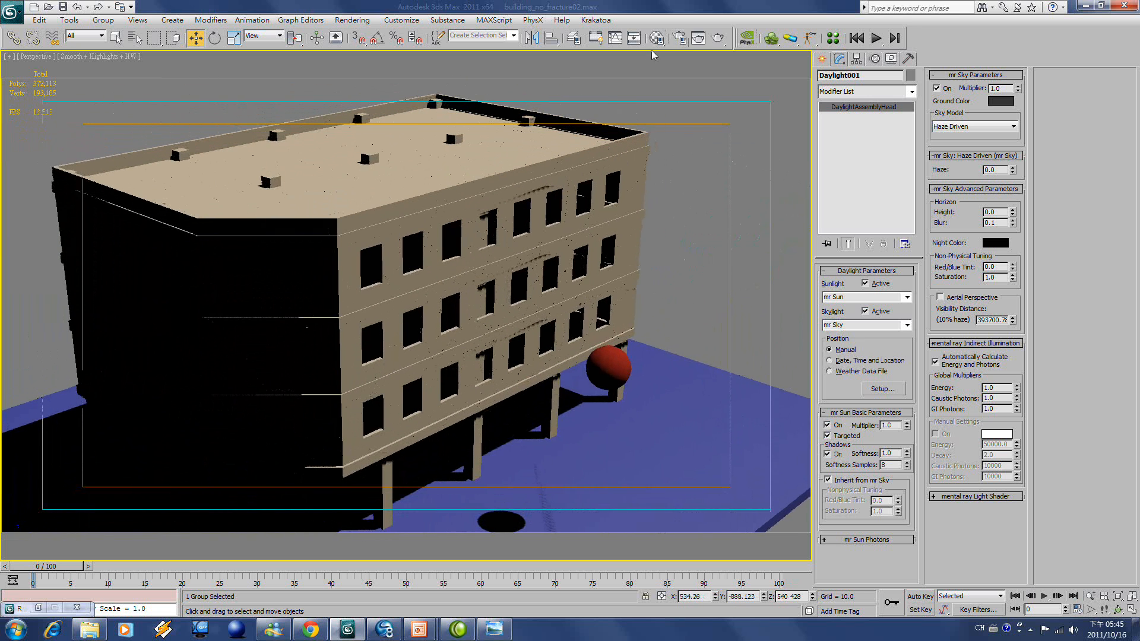
Enable mental ray's material override for the scene and assign a new Standard material to it
click(680, 38)
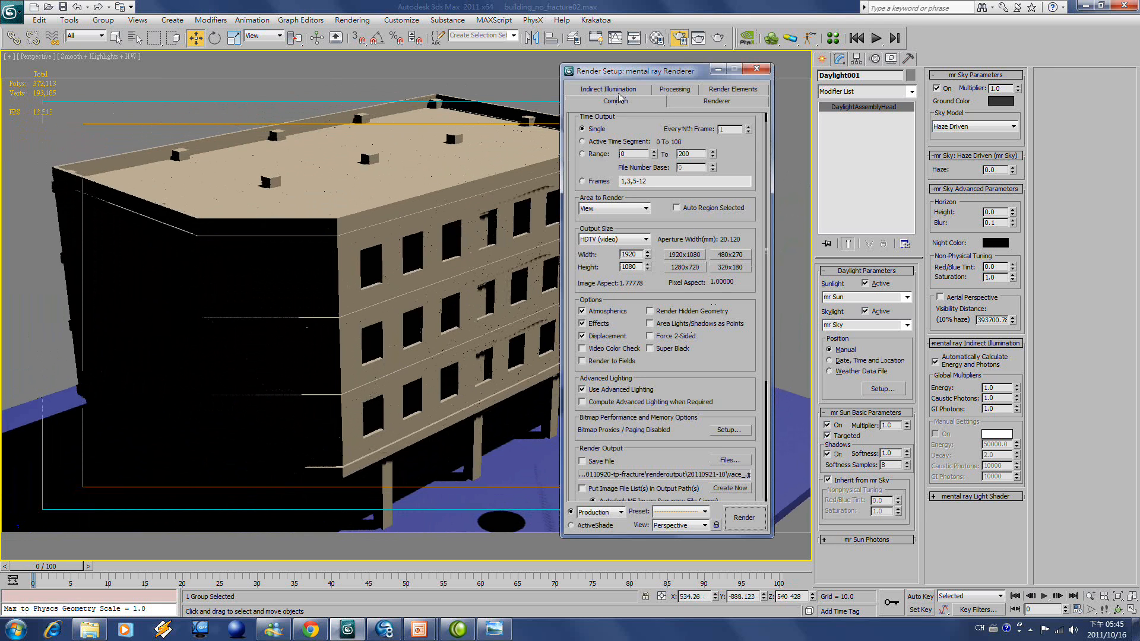
click(674, 89)
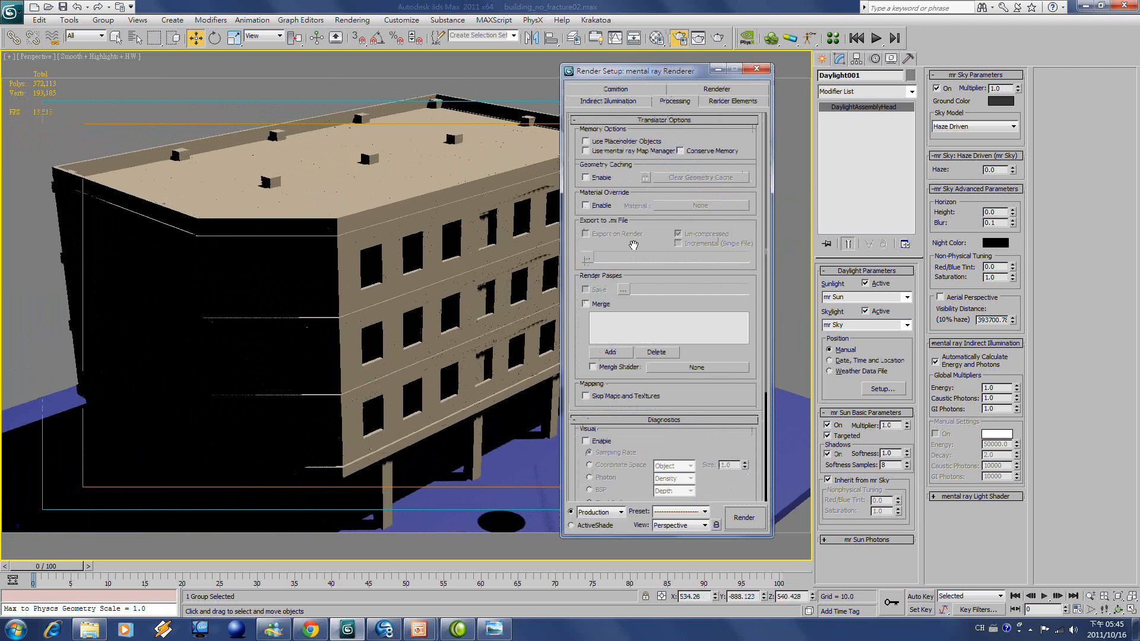
click(713, 90)
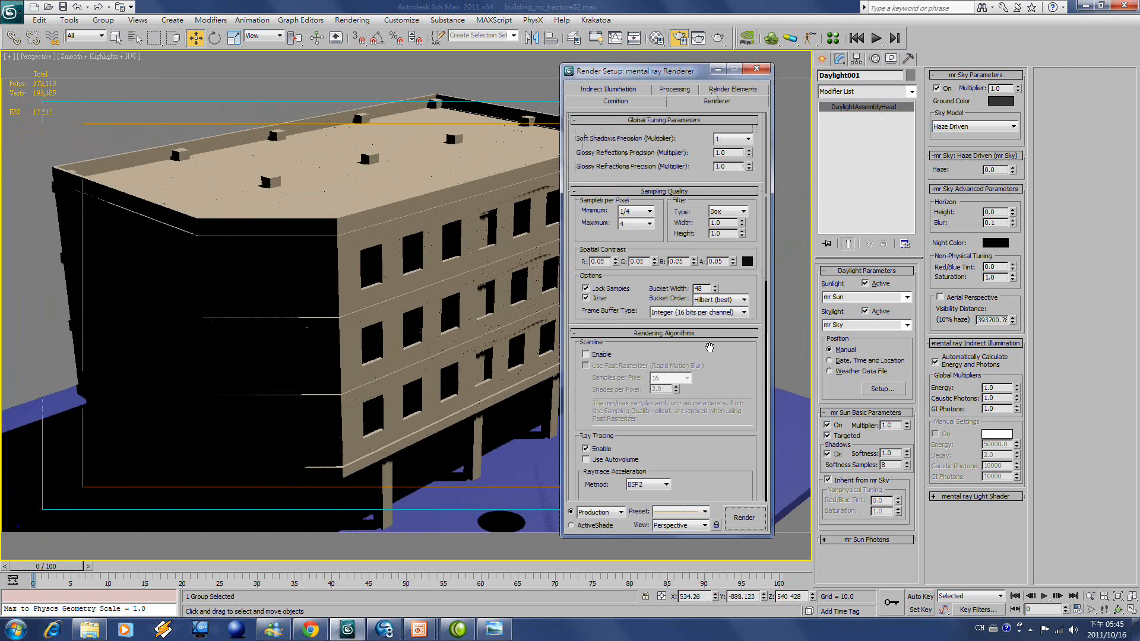
click(676, 91)
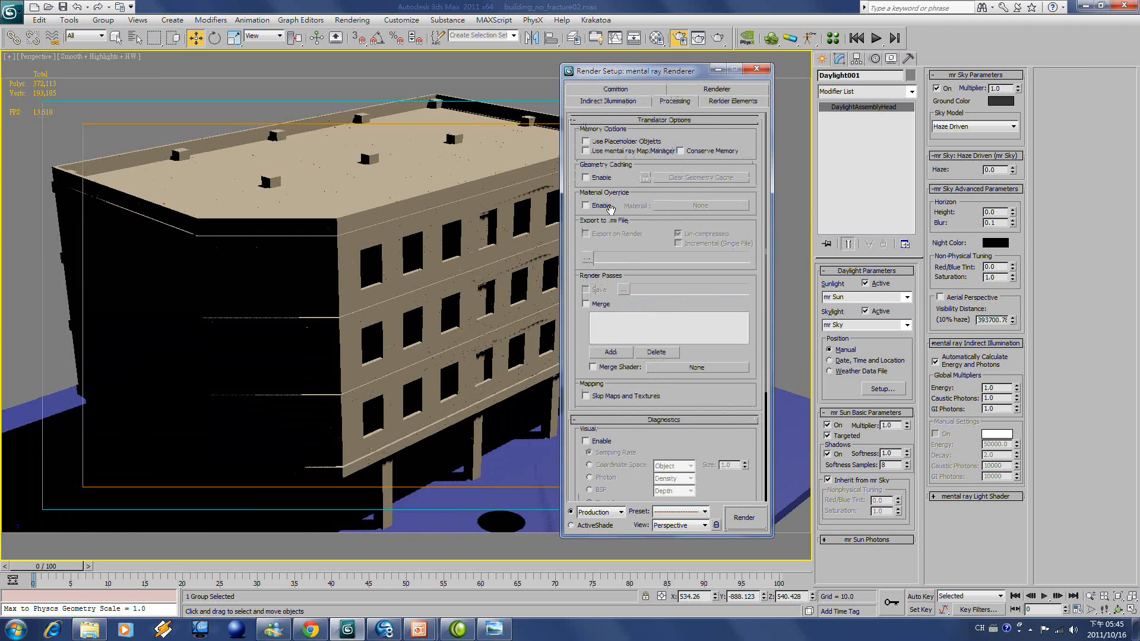
click(587, 205)
click(683, 206)
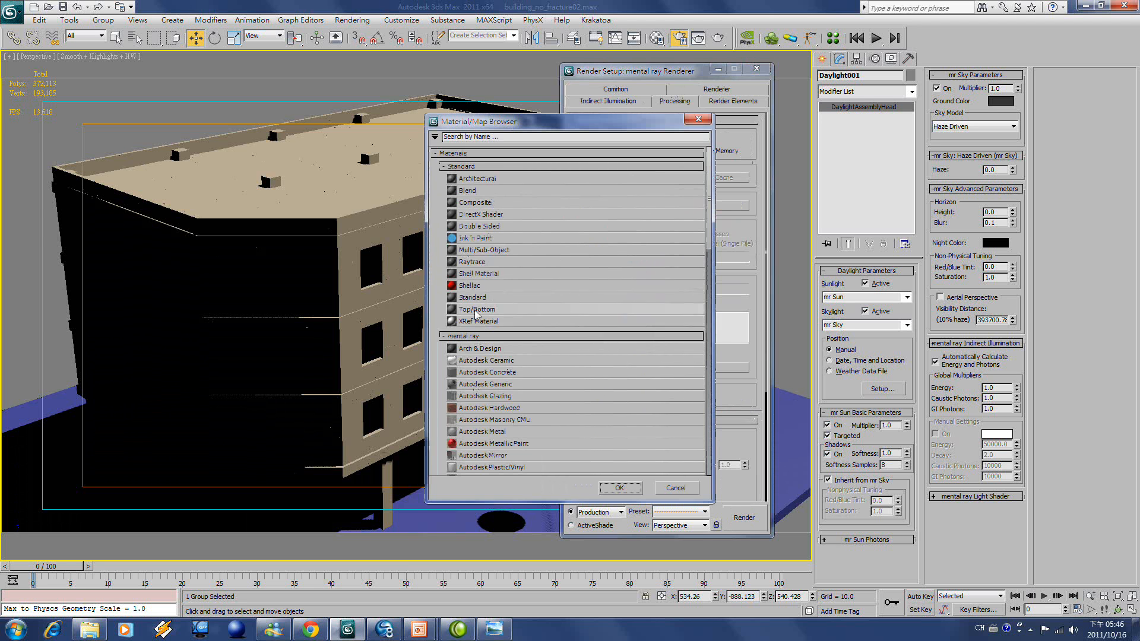
click(472, 297)
click(620, 488)
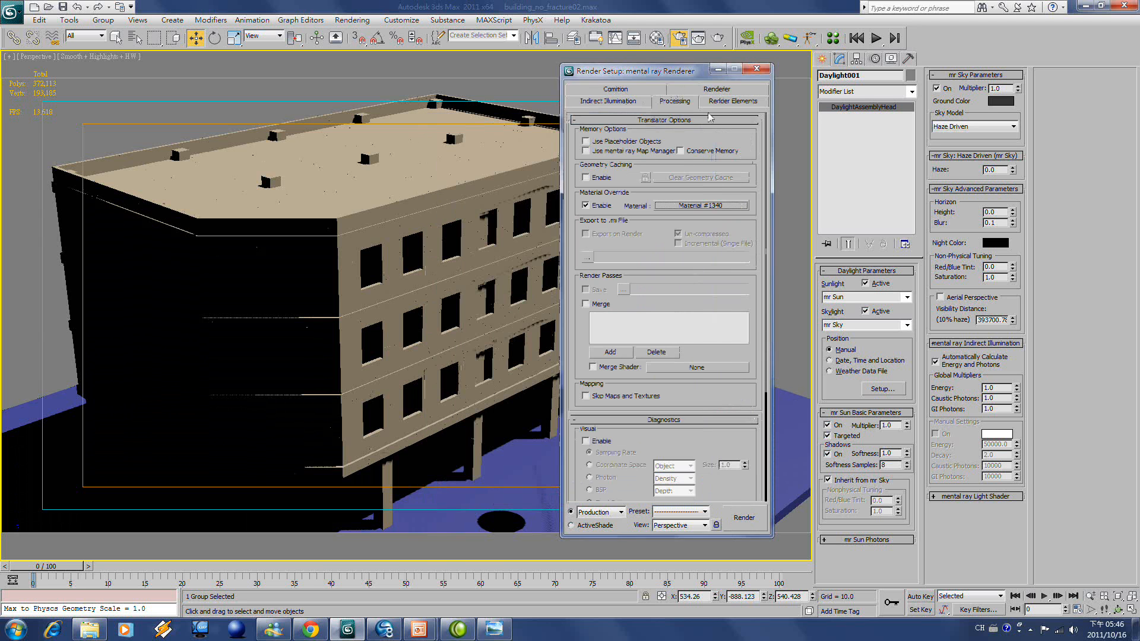
Load the override material into the third sample slot of the Material Editor for editing
click(657, 38)
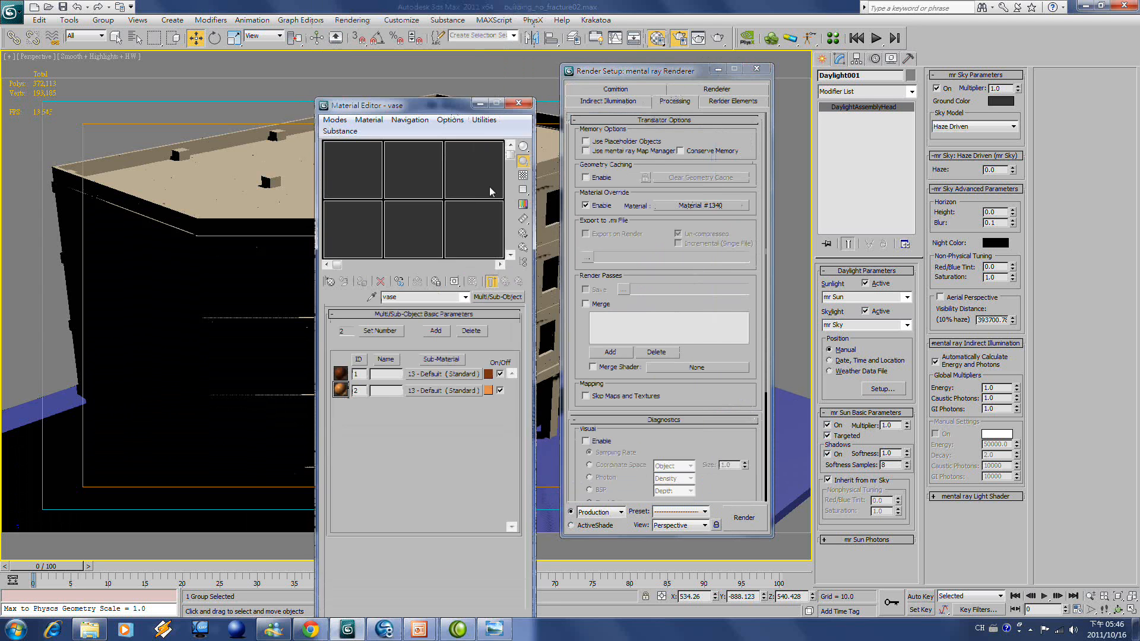
click(484, 120)
click(535, 195)
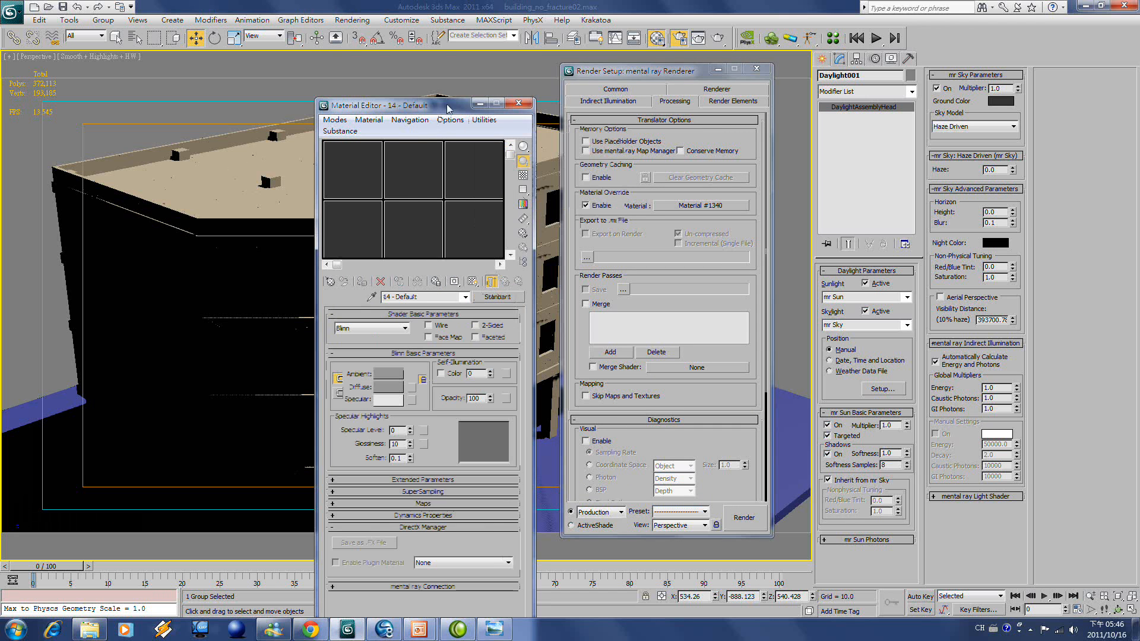
drag(442, 110, 445, 110)
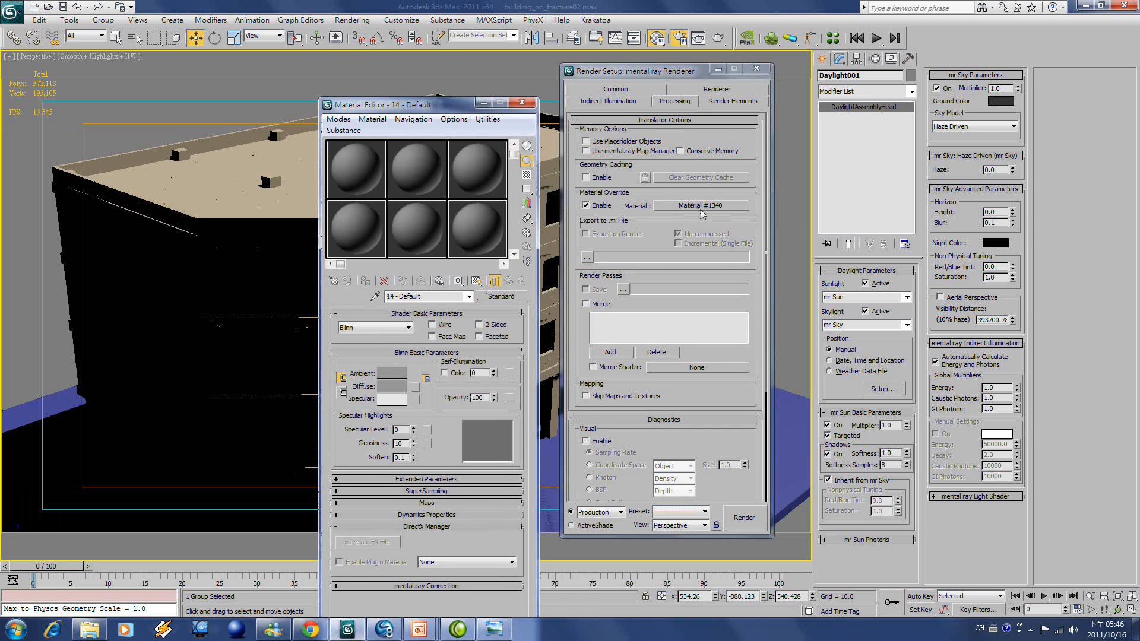
drag(707, 210, 488, 179)
click(408, 416)
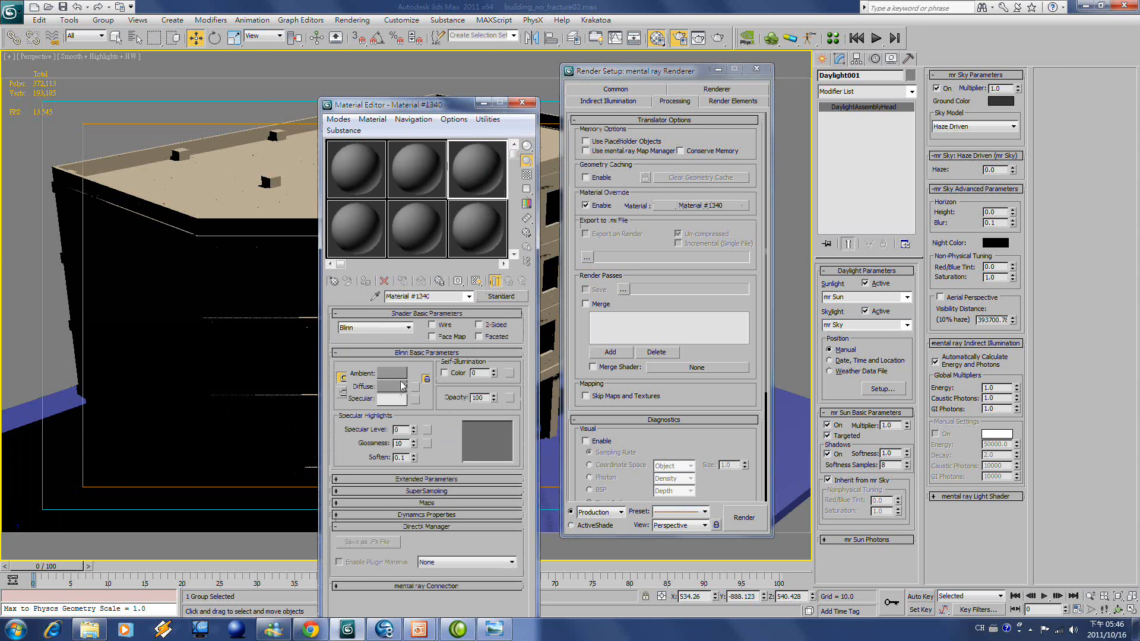
Set the override material's diffuse colour to a light brown, RGB 172, 138, 101
click(402, 386)
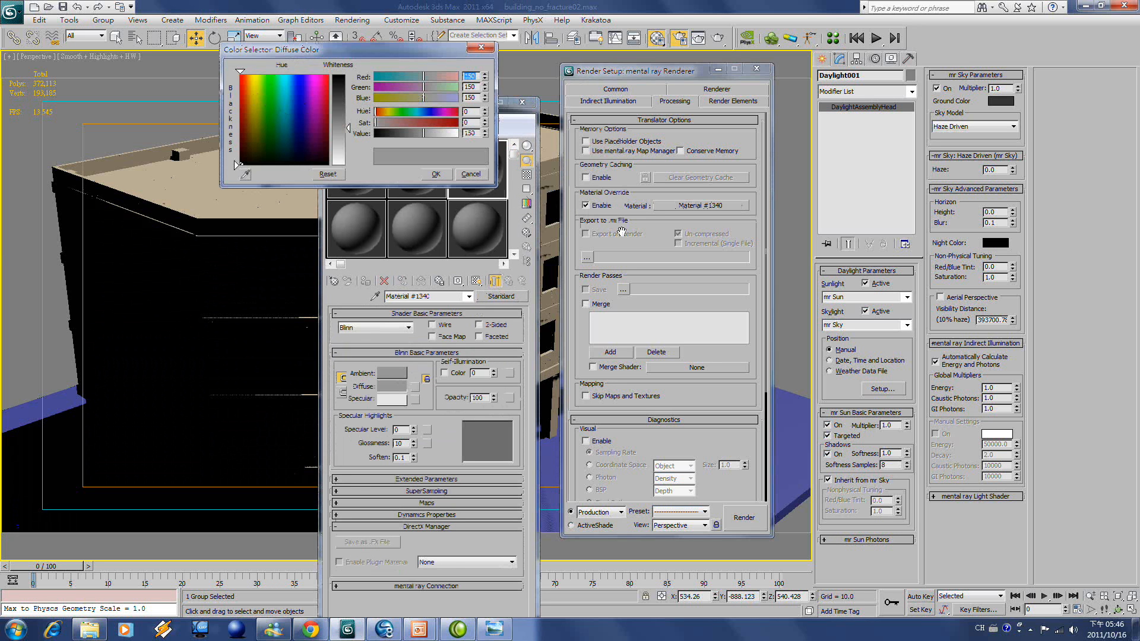
mouse_move(238, 165)
mouse_down()
mouse_move(237, 75)
mouse_move(241, 95)
mouse_move(248, 74)
mouse_up()
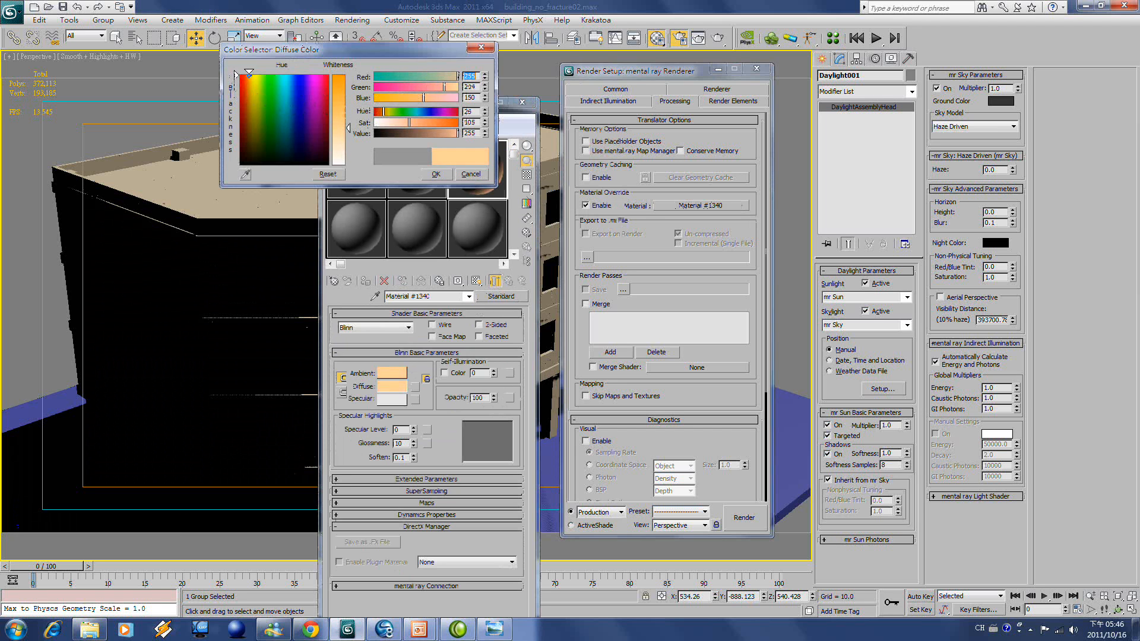
drag(422, 138, 431, 138)
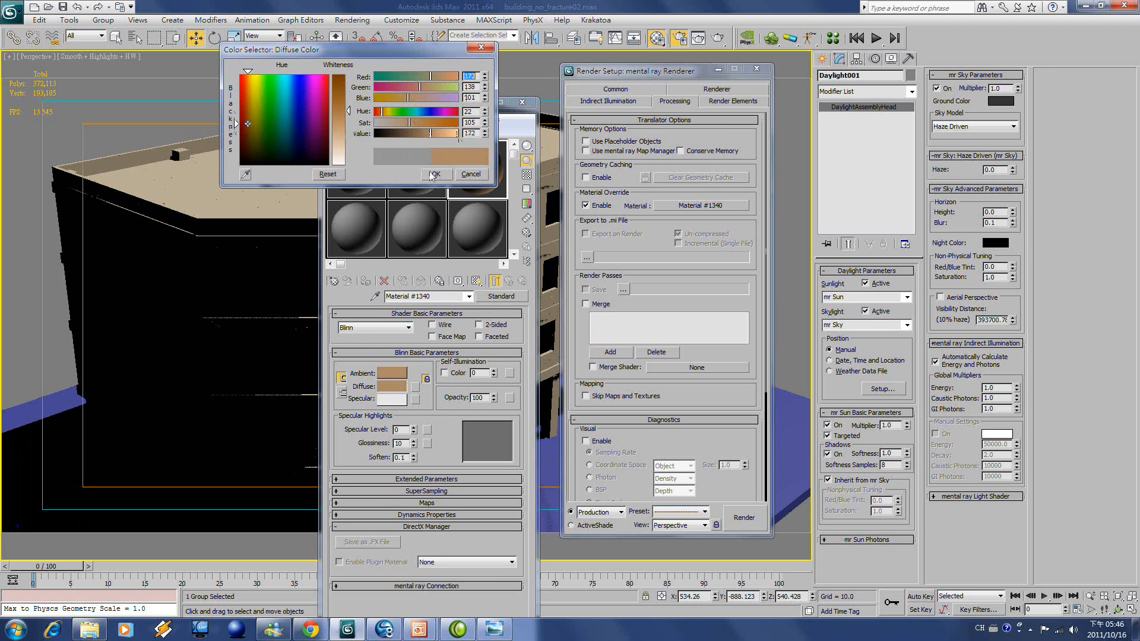
click(436, 174)
click(522, 102)
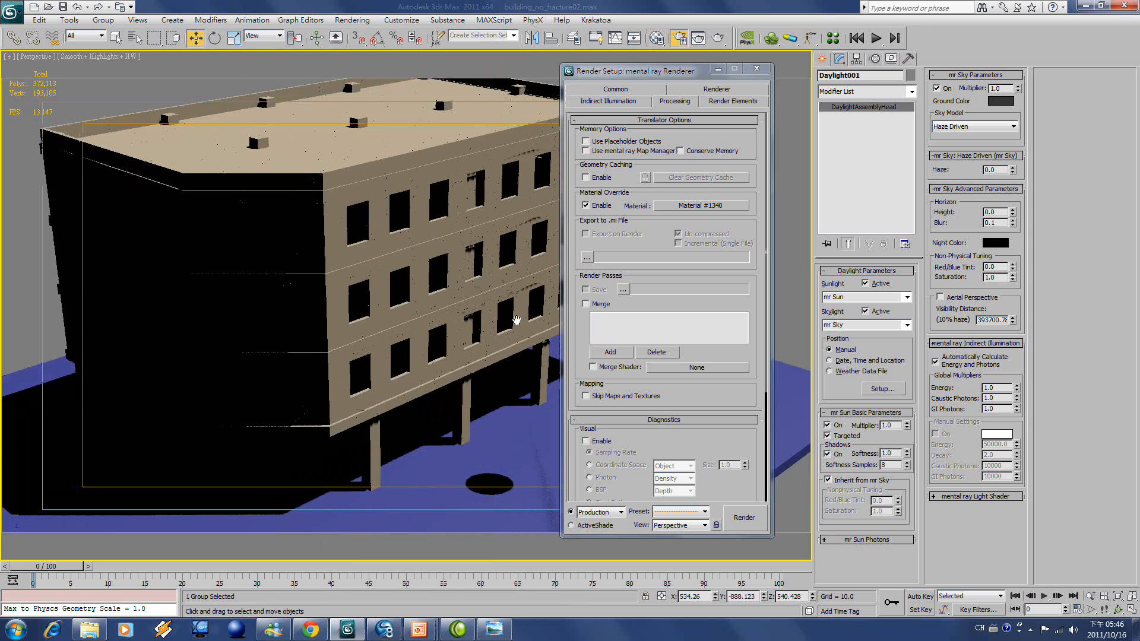
Render the perspective view at frame 0, and lower the image precision to Low: Min 1/16, Max 1
click(755, 524)
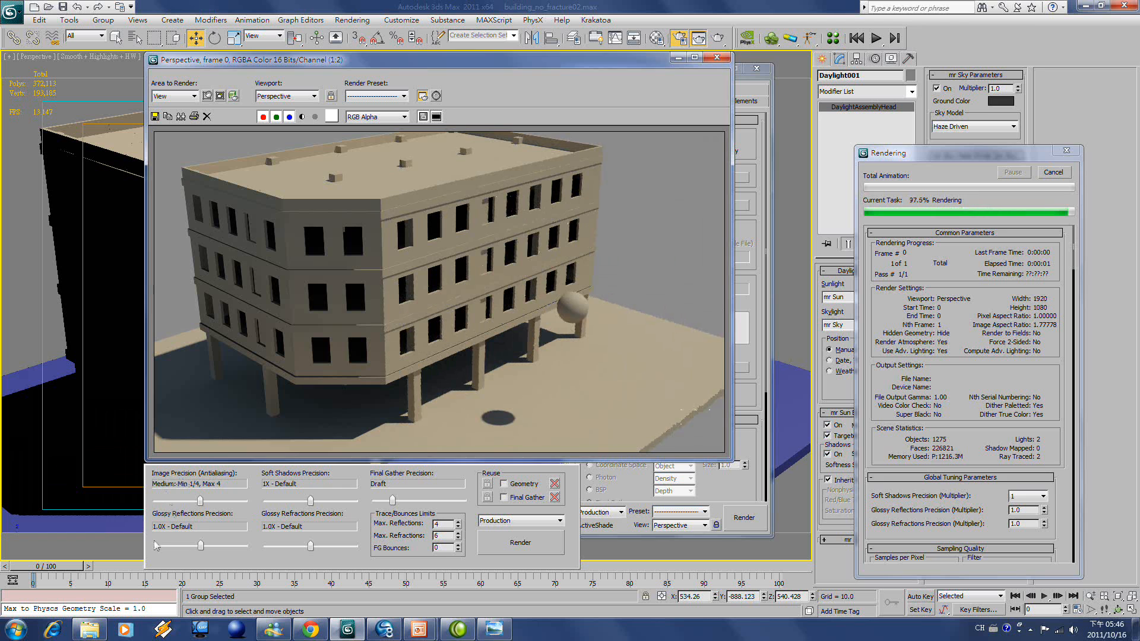
drag(199, 502, 176, 503)
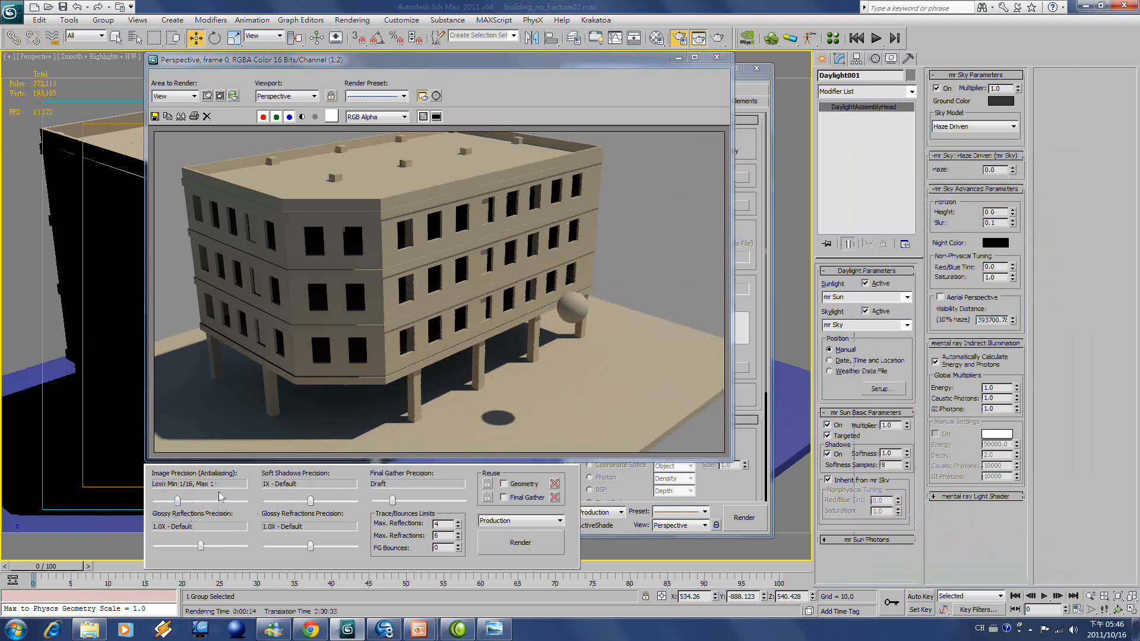
click(717, 57)
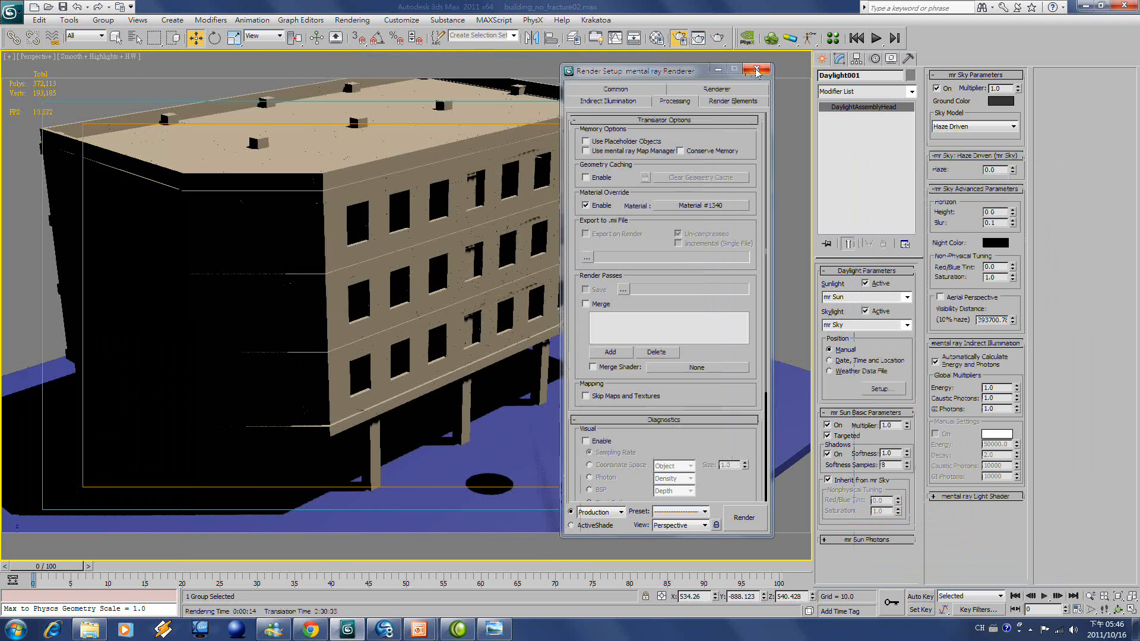
click(757, 68)
Render the cracking building at frame 31 from a lower viewpoint facing its chamfered corner
click(1119, 612)
drag(397, 351, 442, 341)
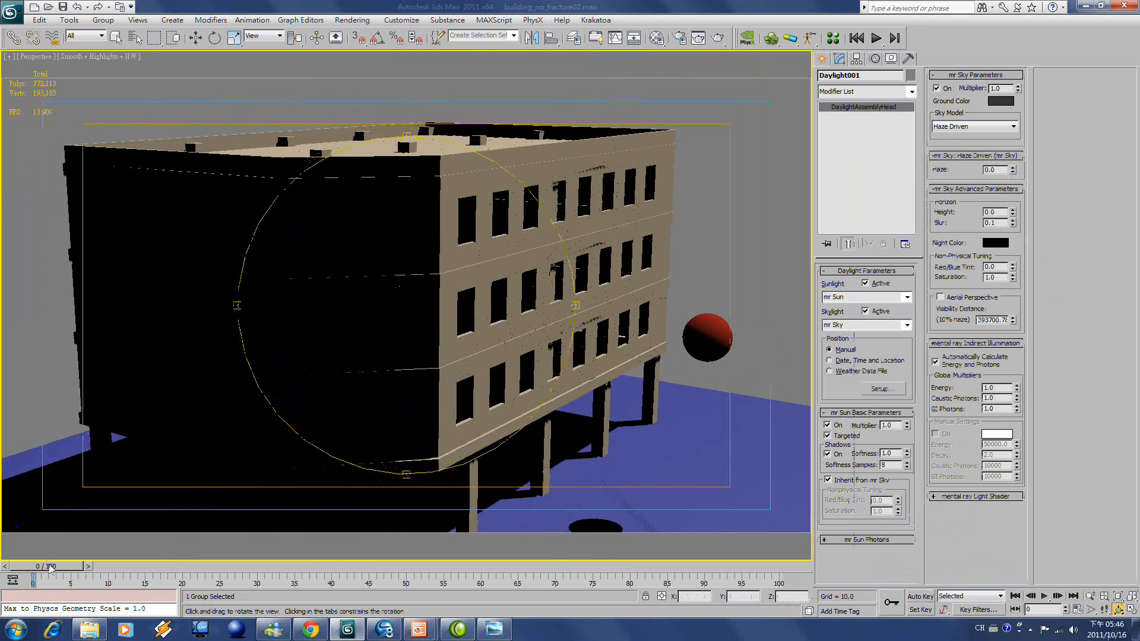
drag(47, 566, 276, 593)
click(717, 39)
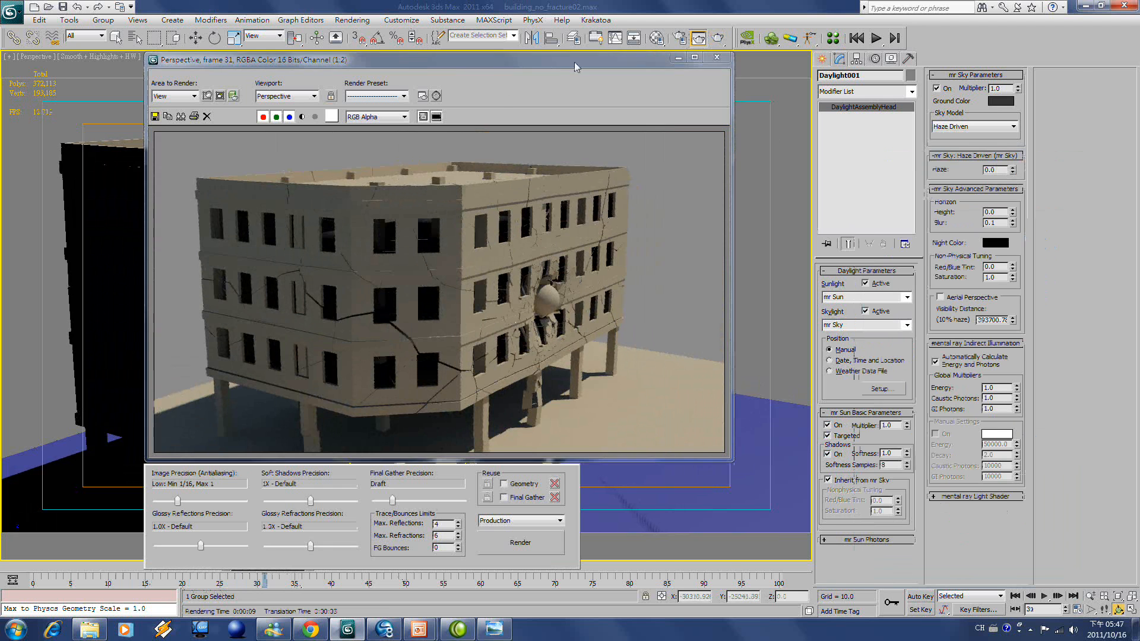
Clone the frame 31 render into a separate window and render frame 39 beside it for comparison
drag(573, 60, 848, 73)
drag(743, 66, 691, 74)
drag(275, 568, 333, 568)
click(446, 128)
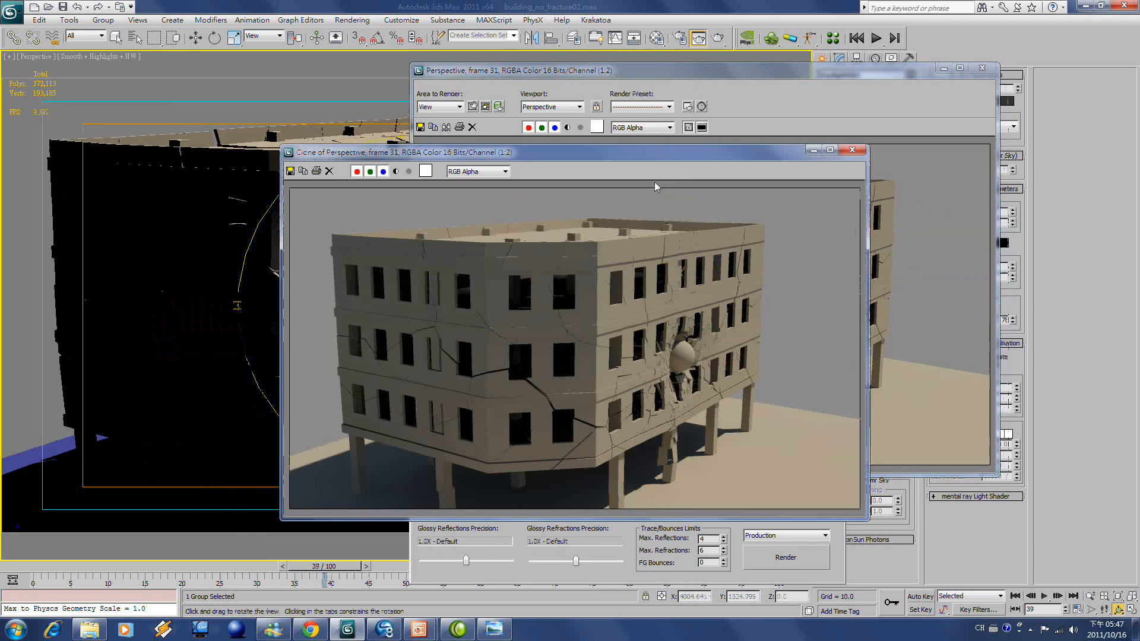
drag(704, 154, 498, 156)
click(786, 558)
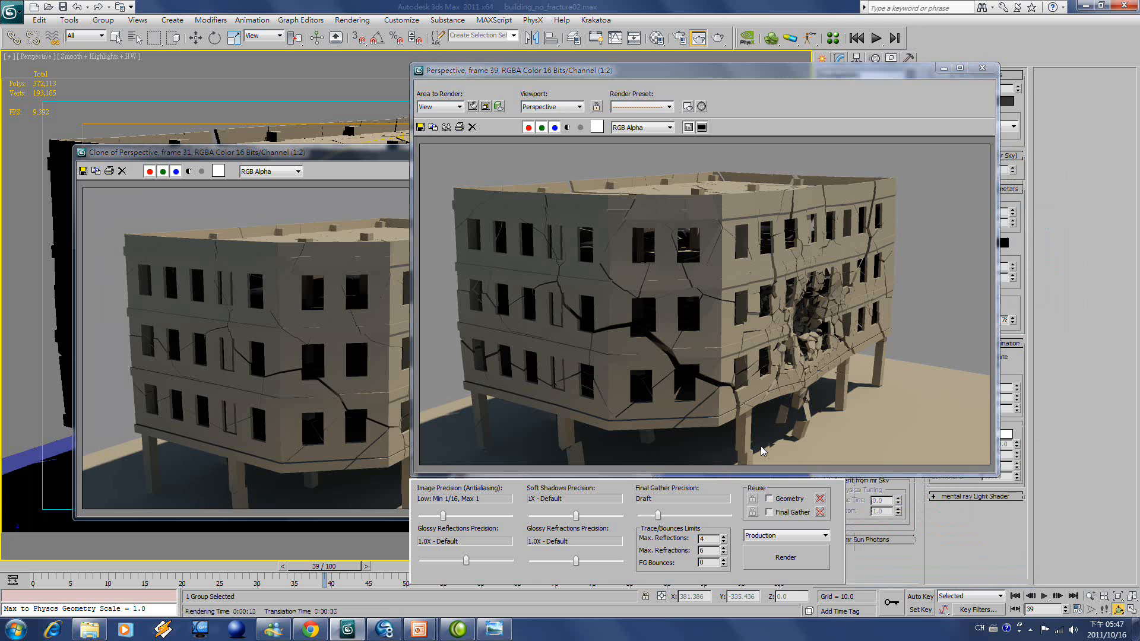
click(1031, 629)
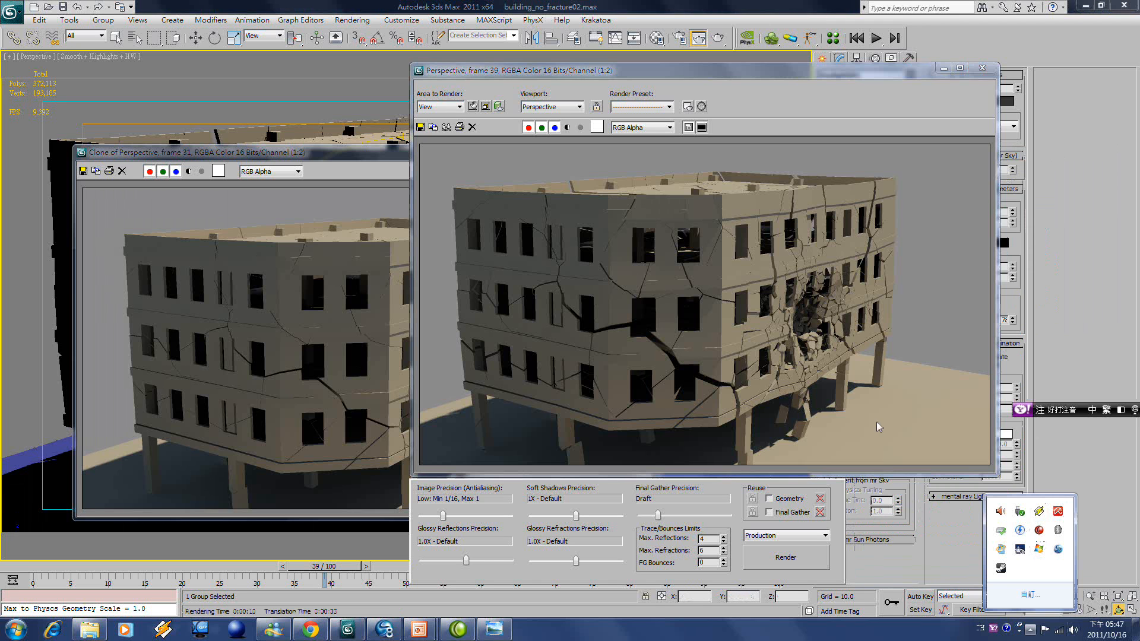